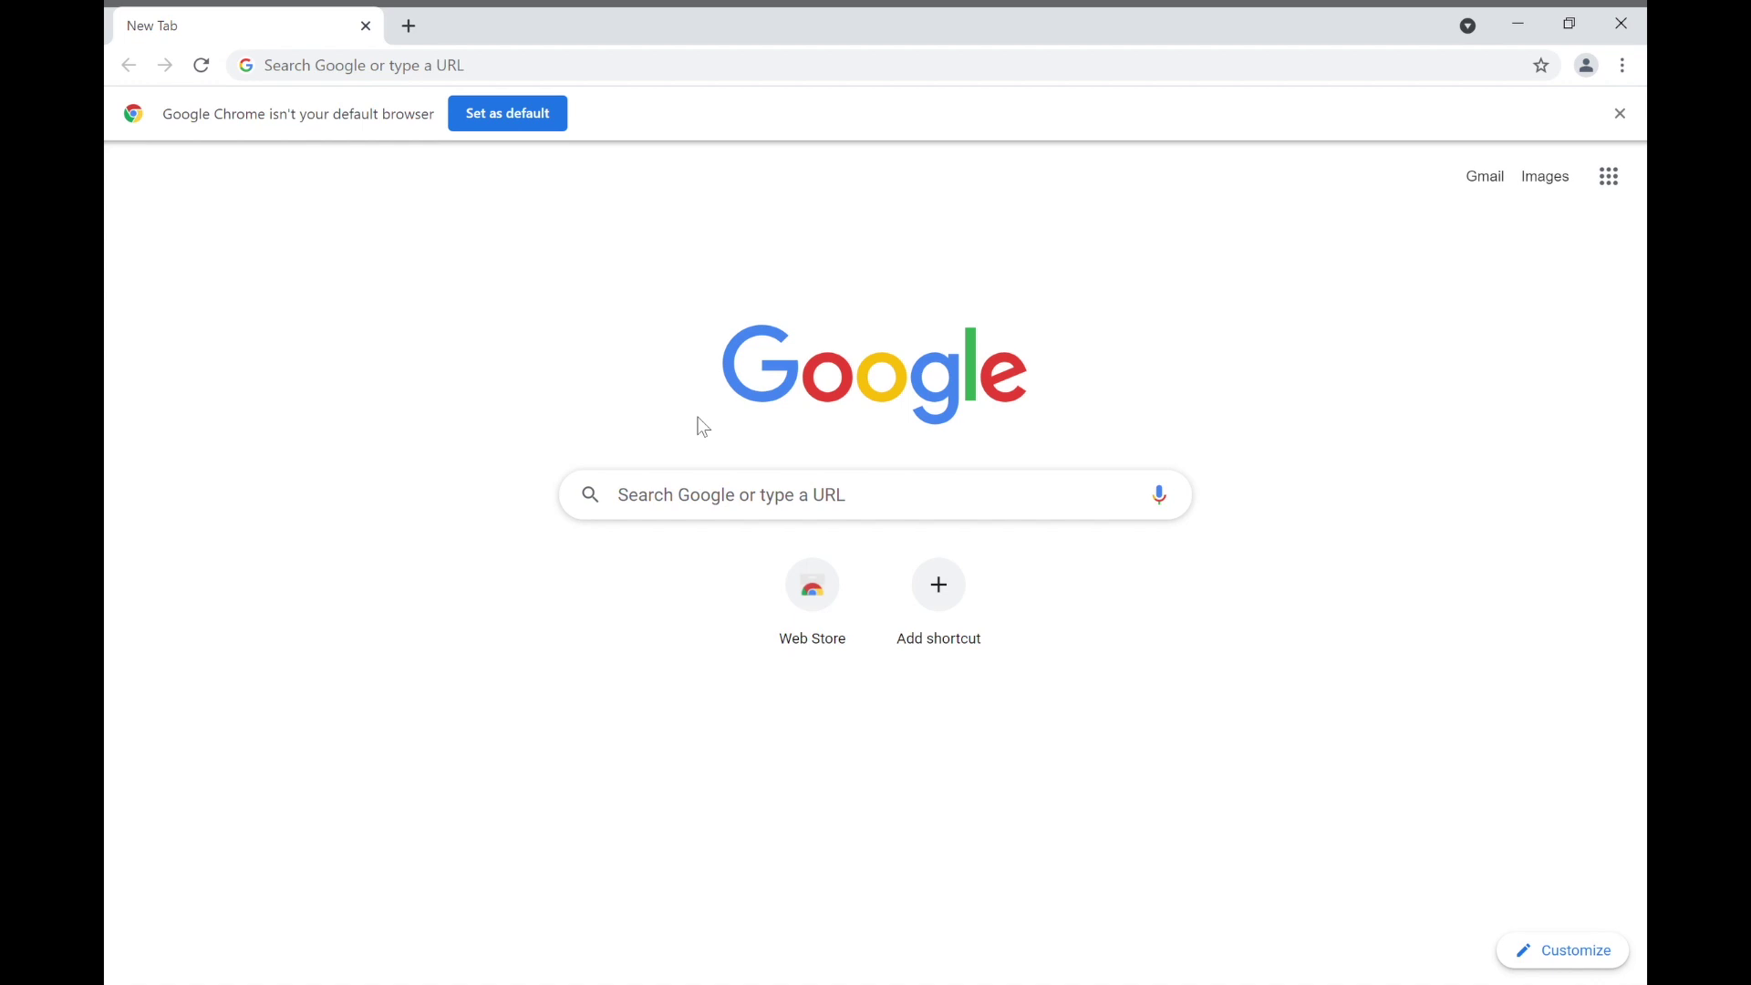
# Search Google for 'metamask' from the address bar.
pyautogui.click(706, 515)
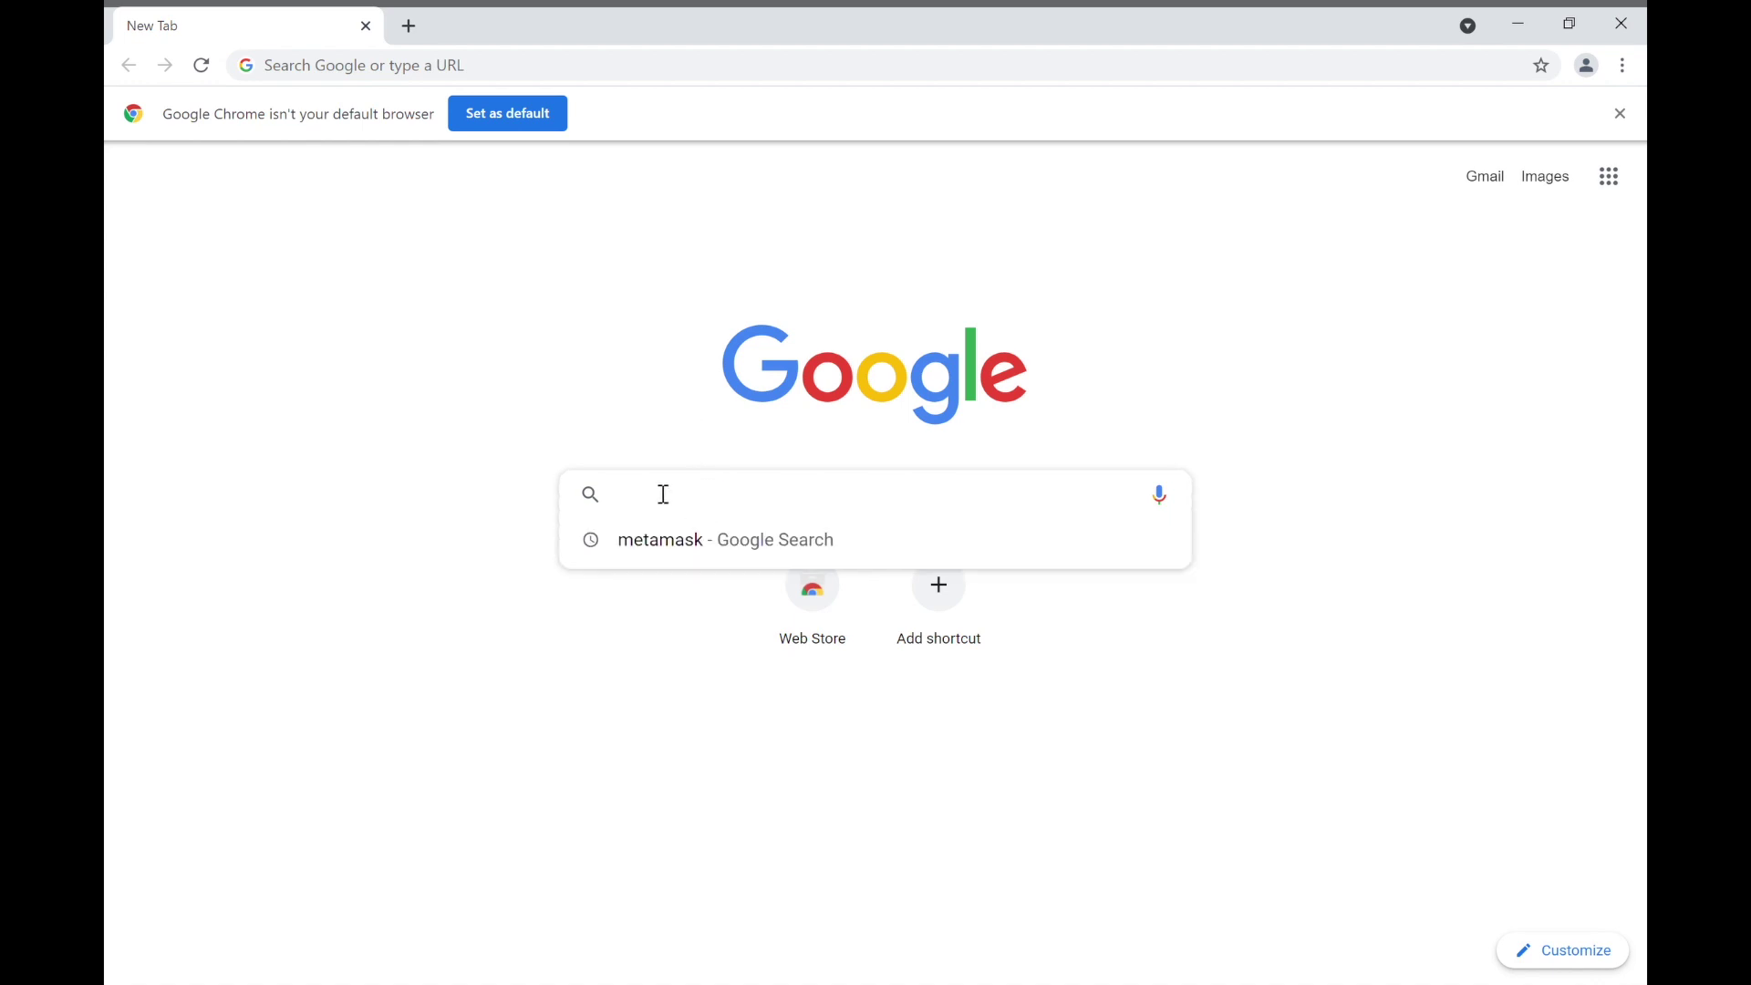
pyautogui.click(644, 455)
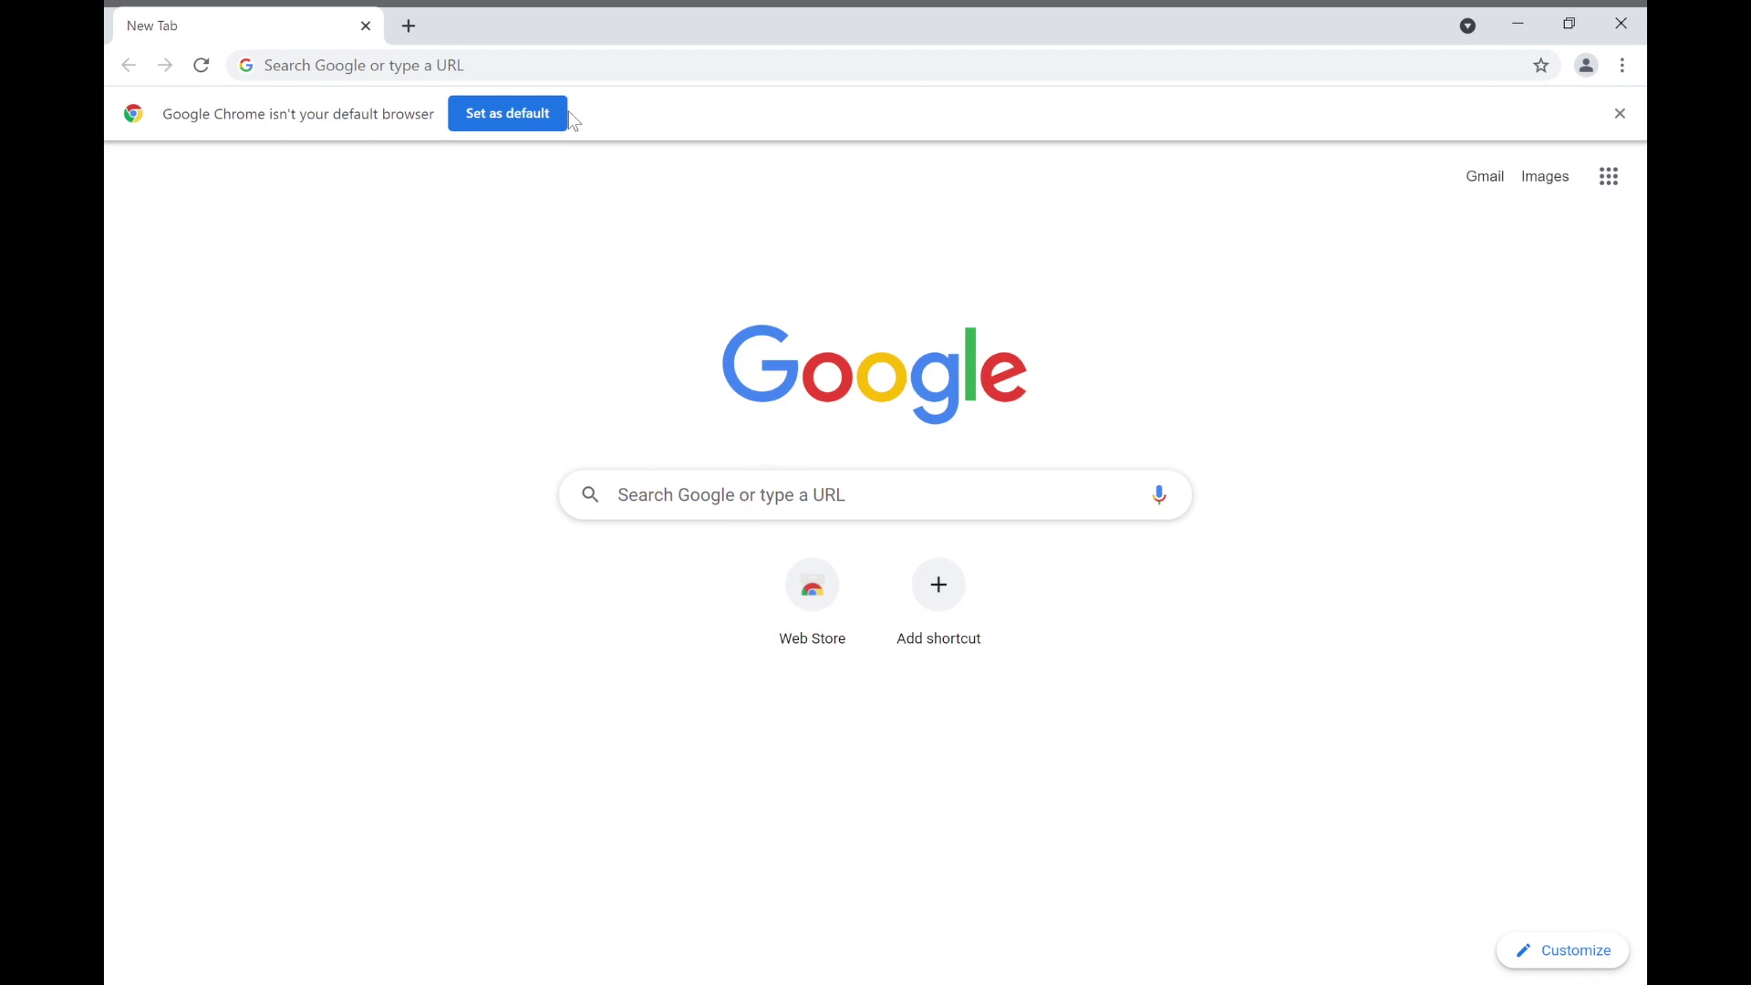
pyautogui.click(553, 71)
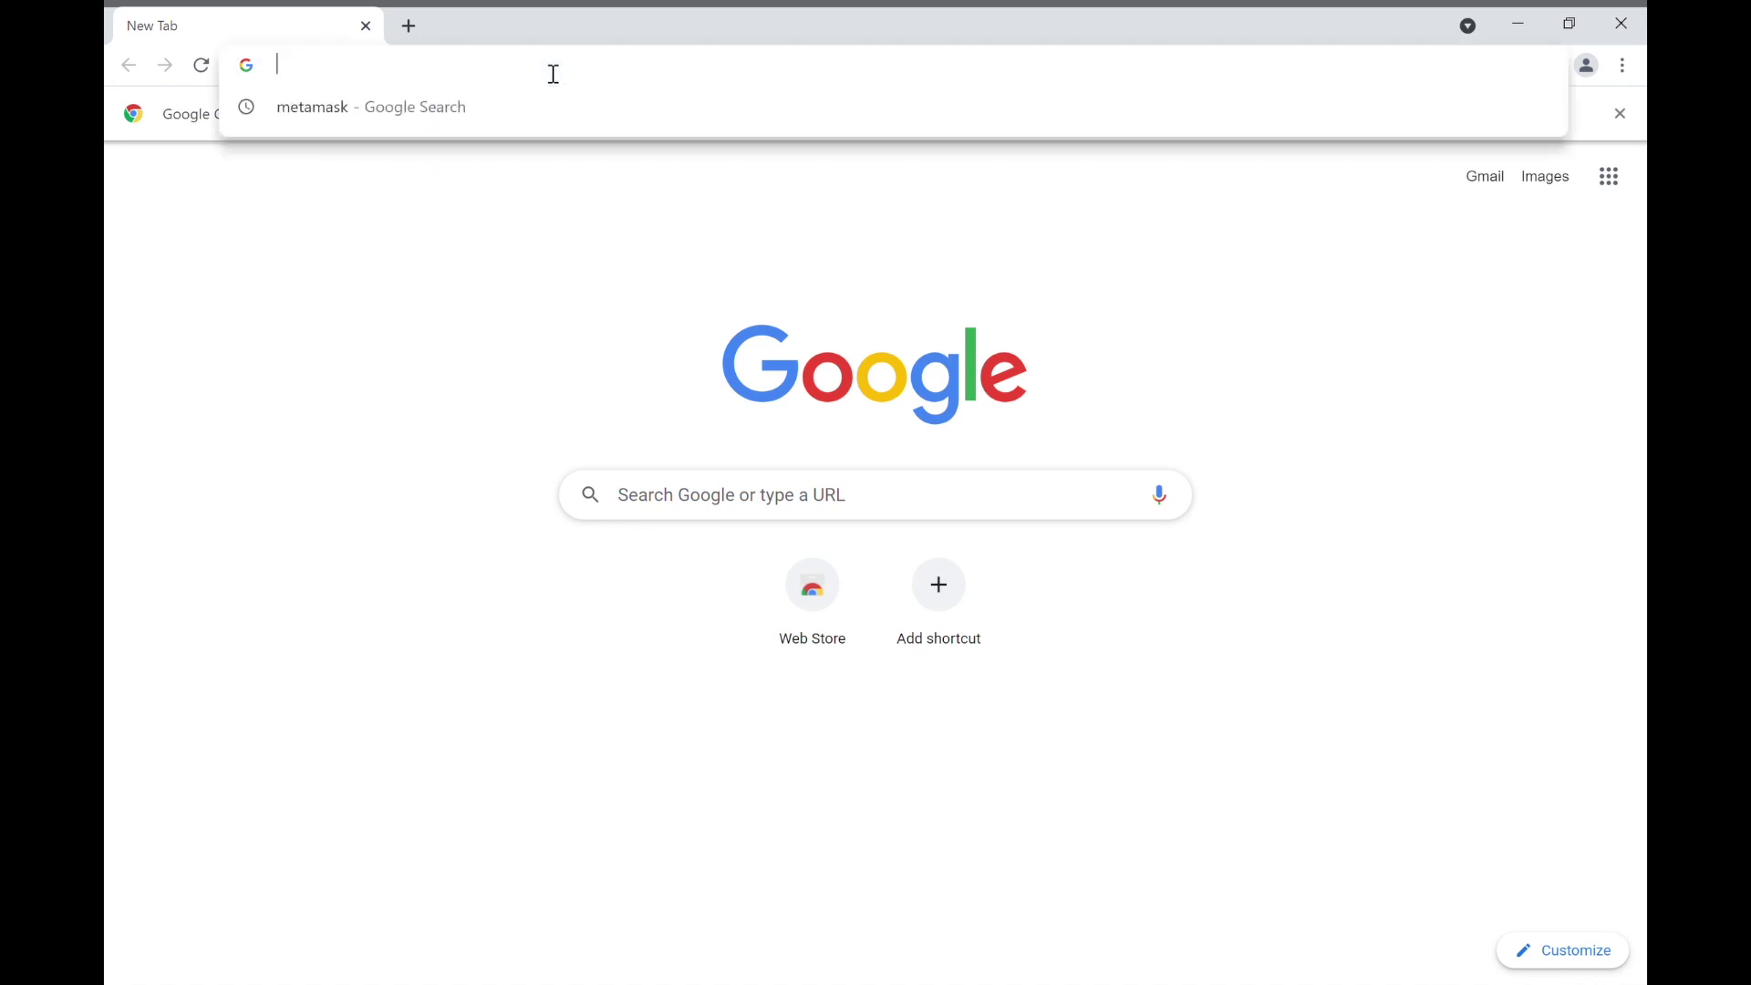
pyautogui.write('metam')
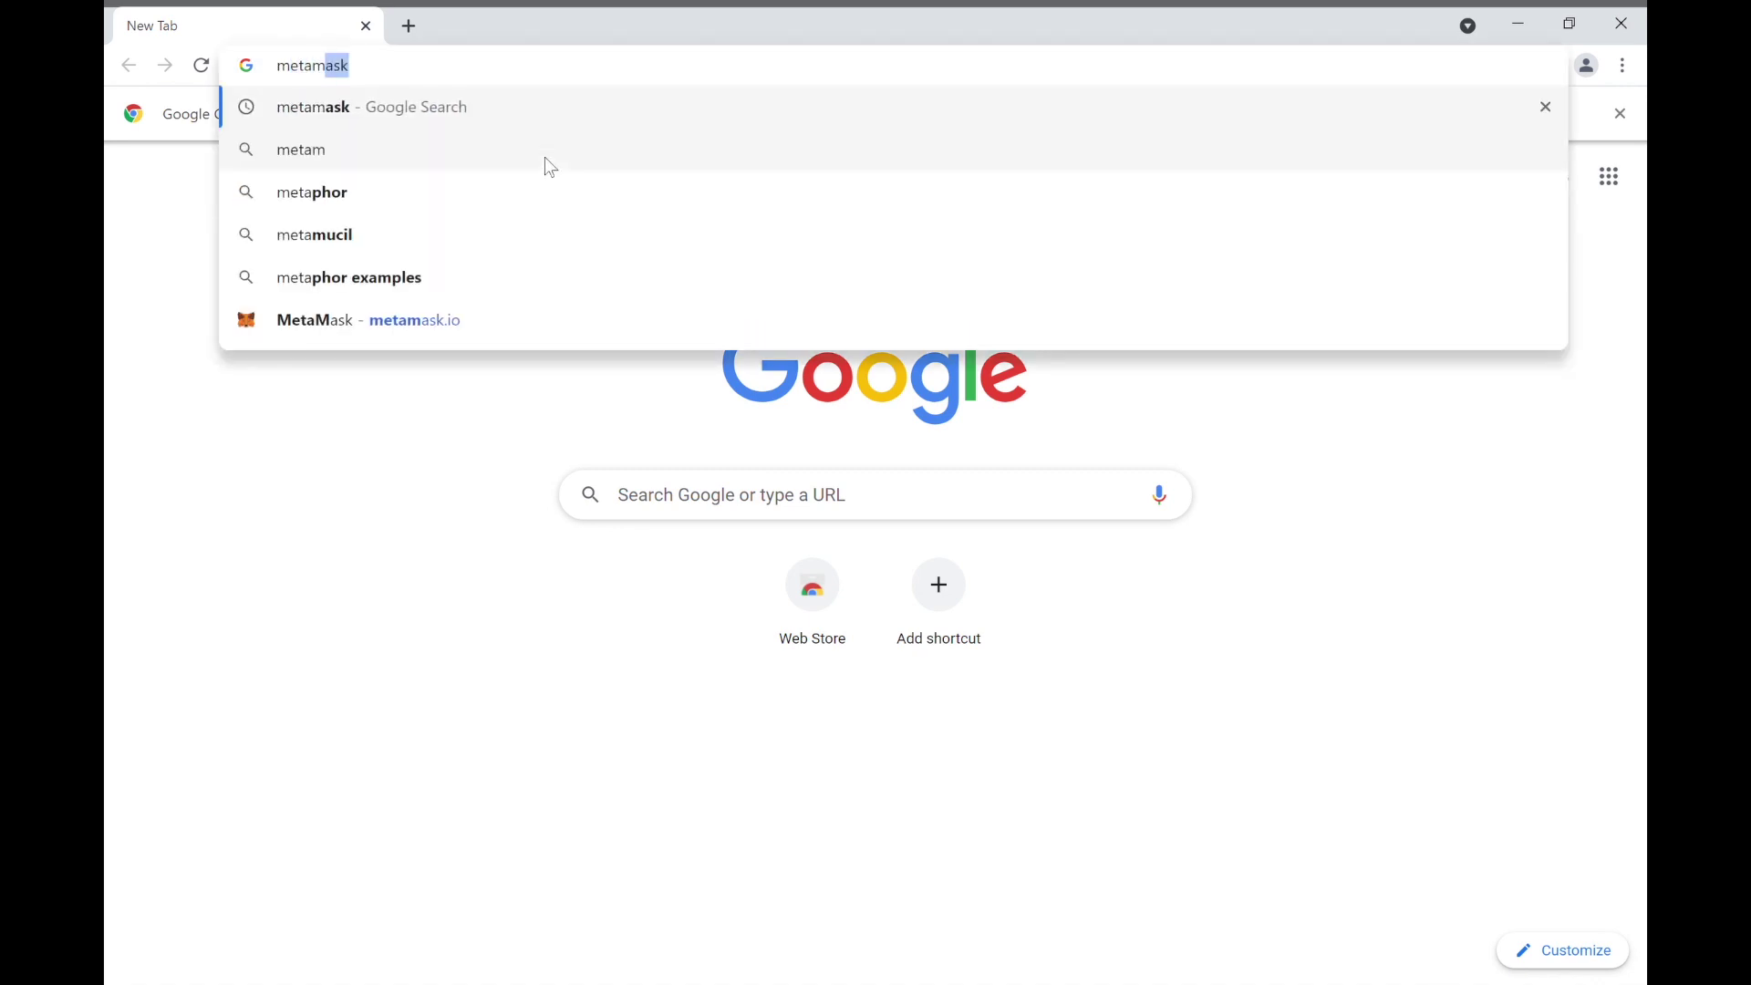
pyautogui.write('ask')
pyautogui.press('Return')
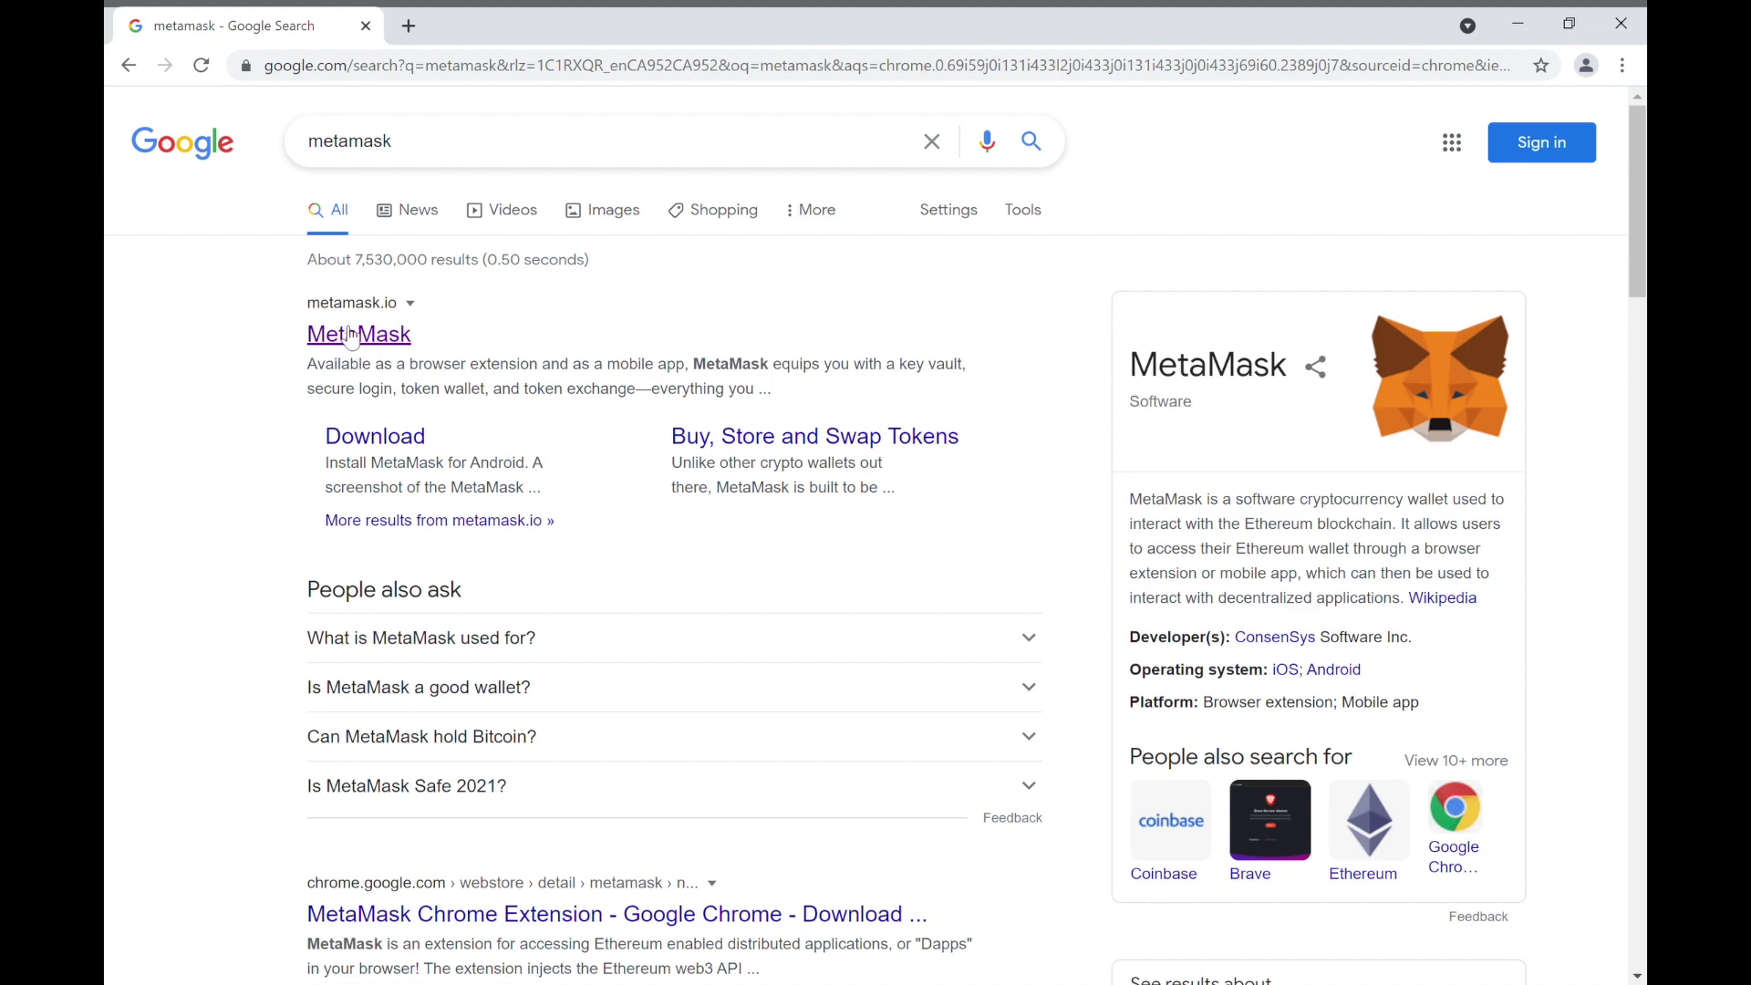
# Go from the metamask.io result through its download page to the Chrome Web Store MetaMask listing.
pyautogui.click(388, 340)
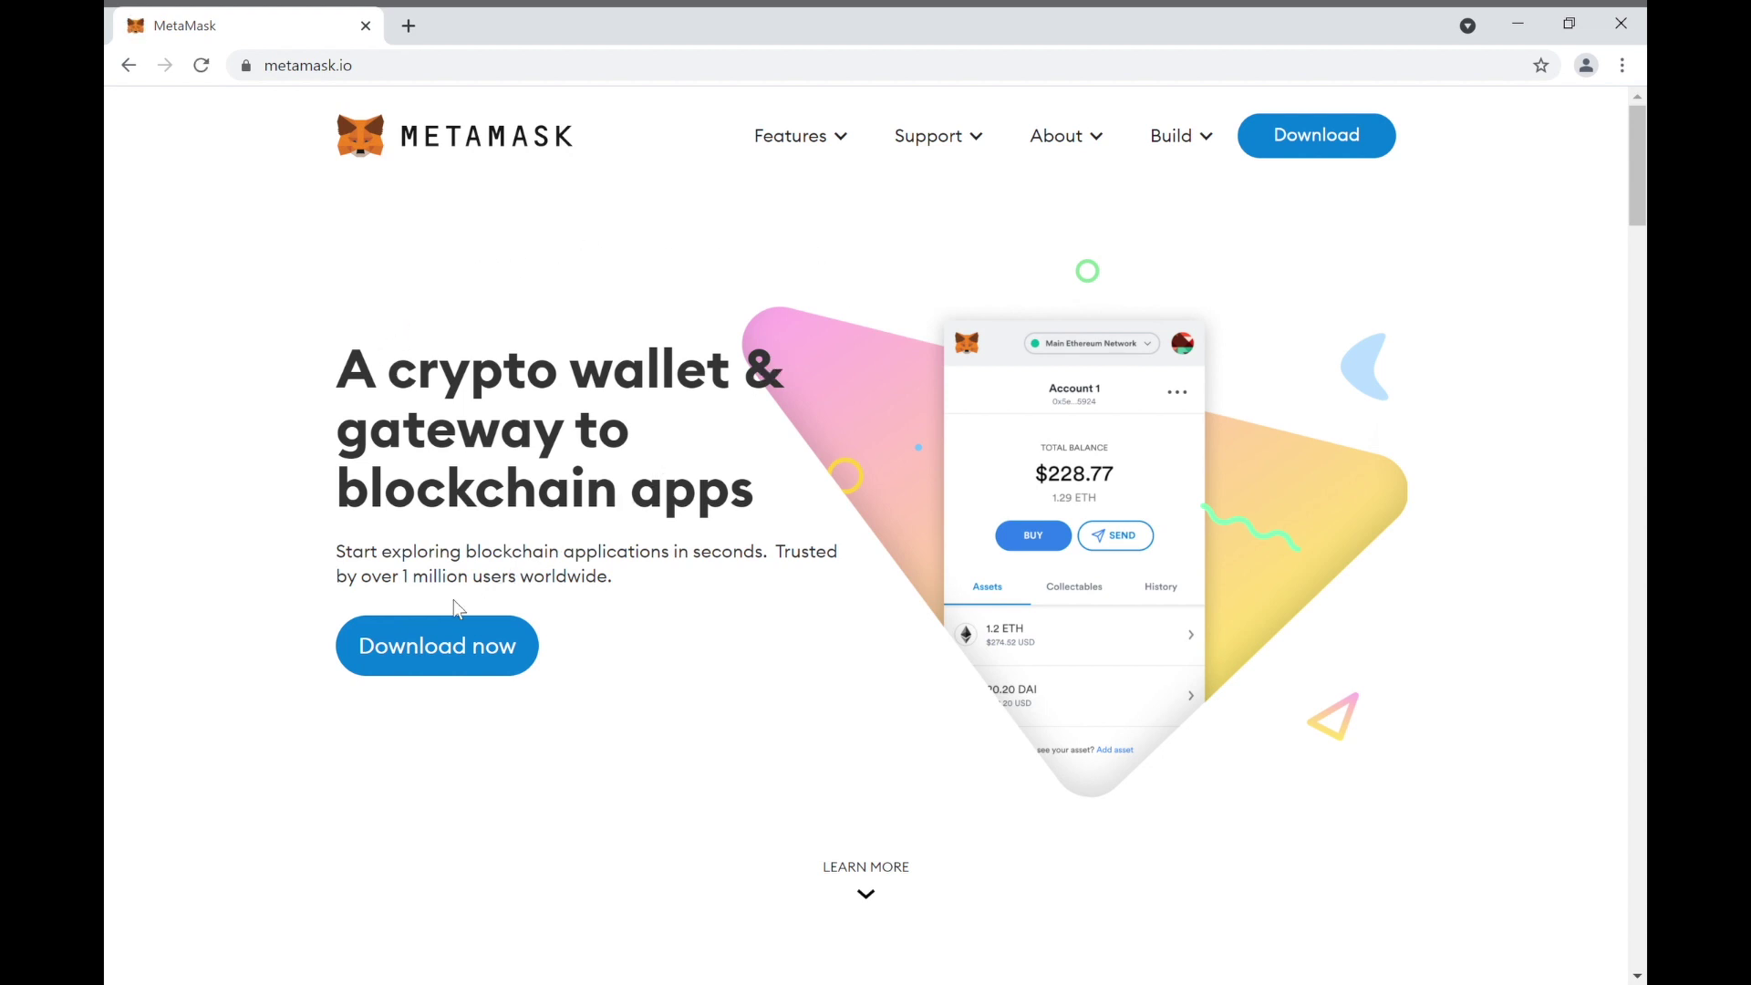
pyautogui.click(439, 647)
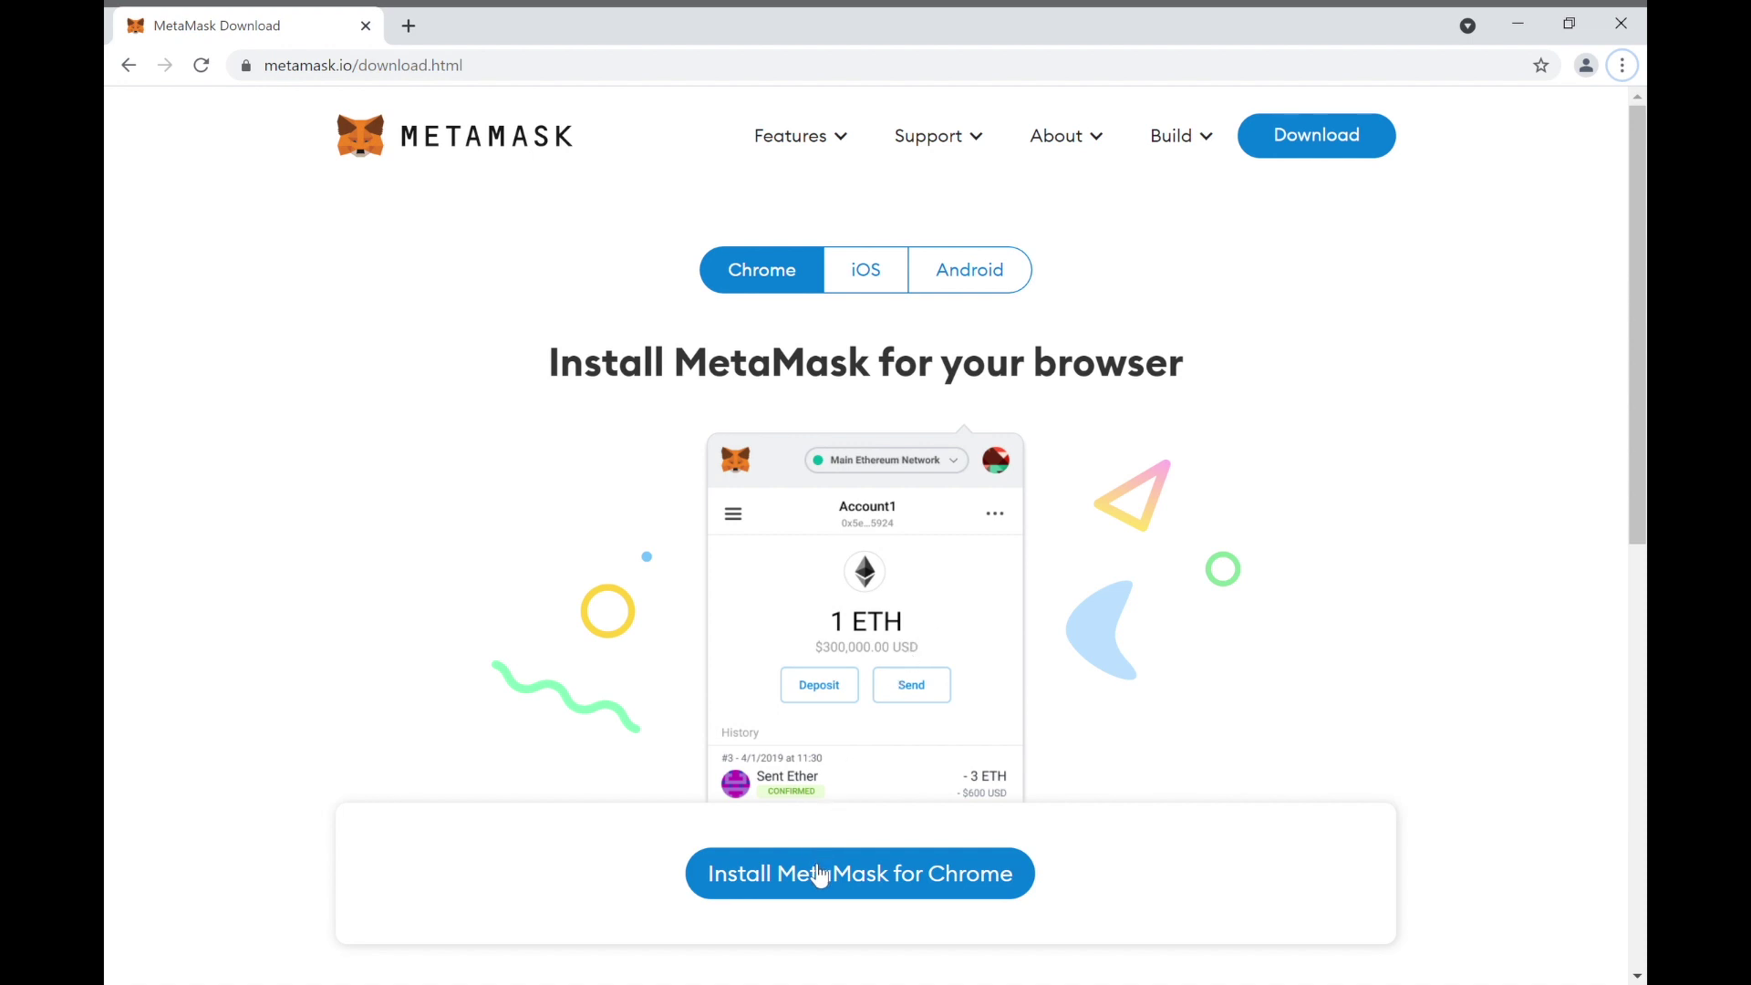
pyautogui.click(889, 893)
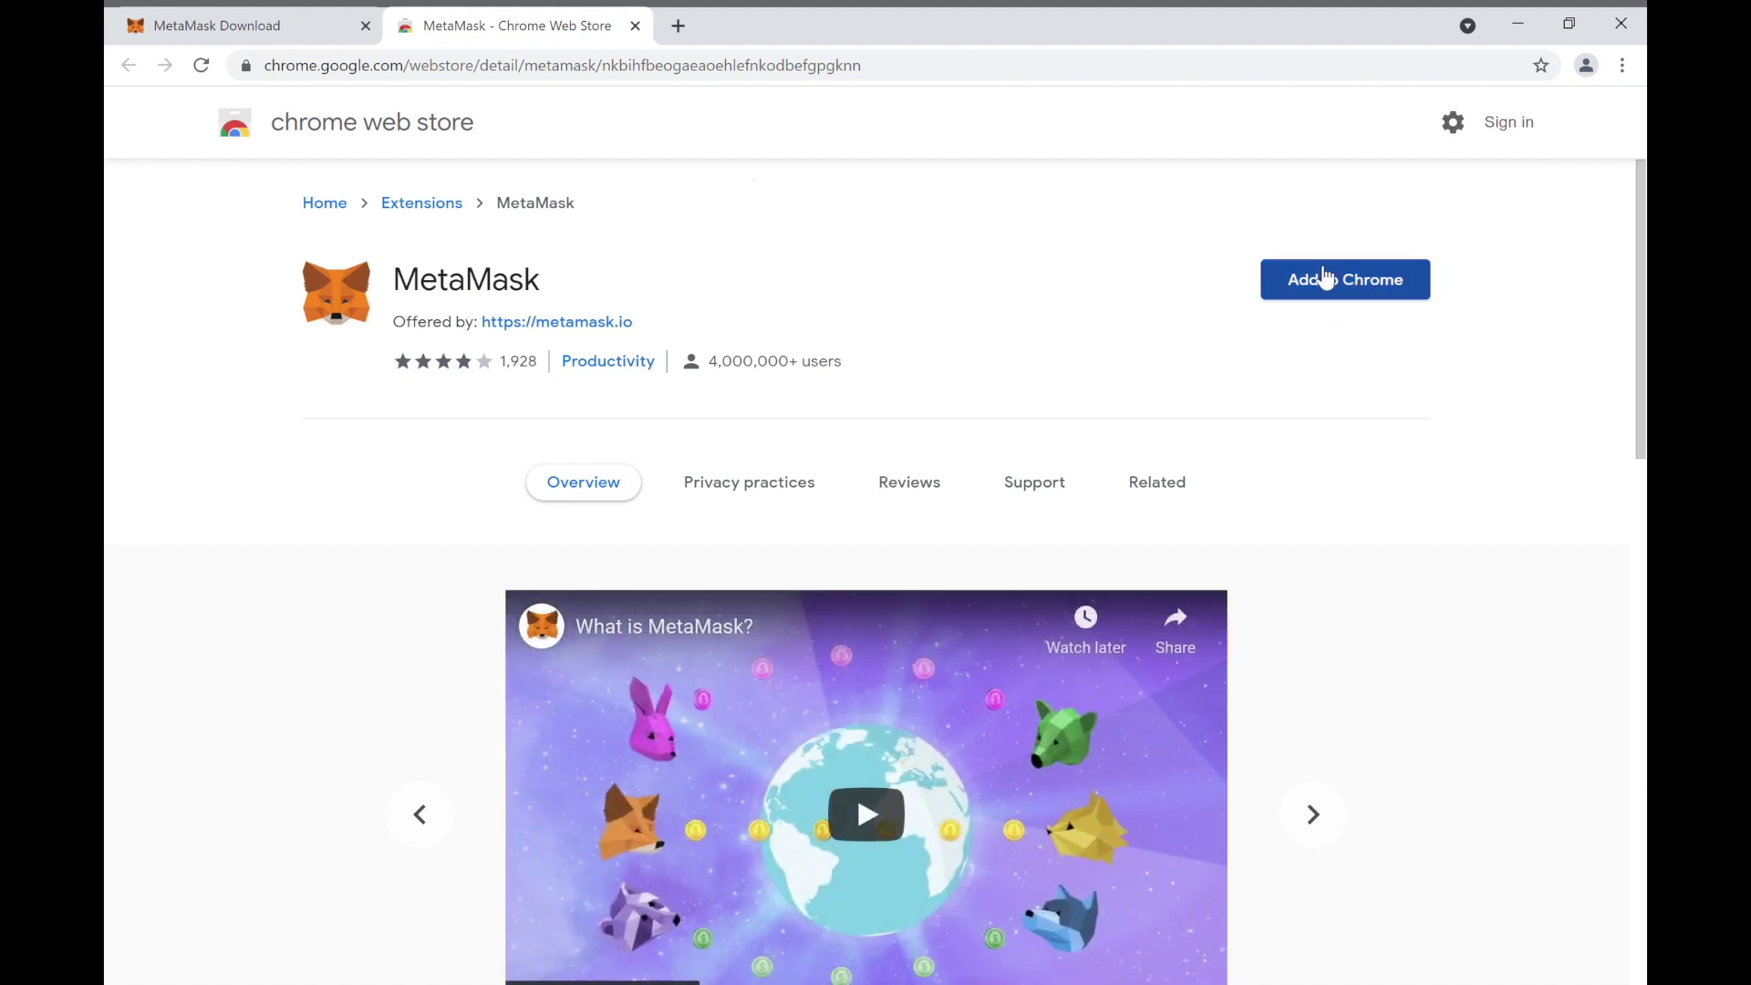
# Add the MetaMask extension to Chrome.
pyautogui.click(1316, 287)
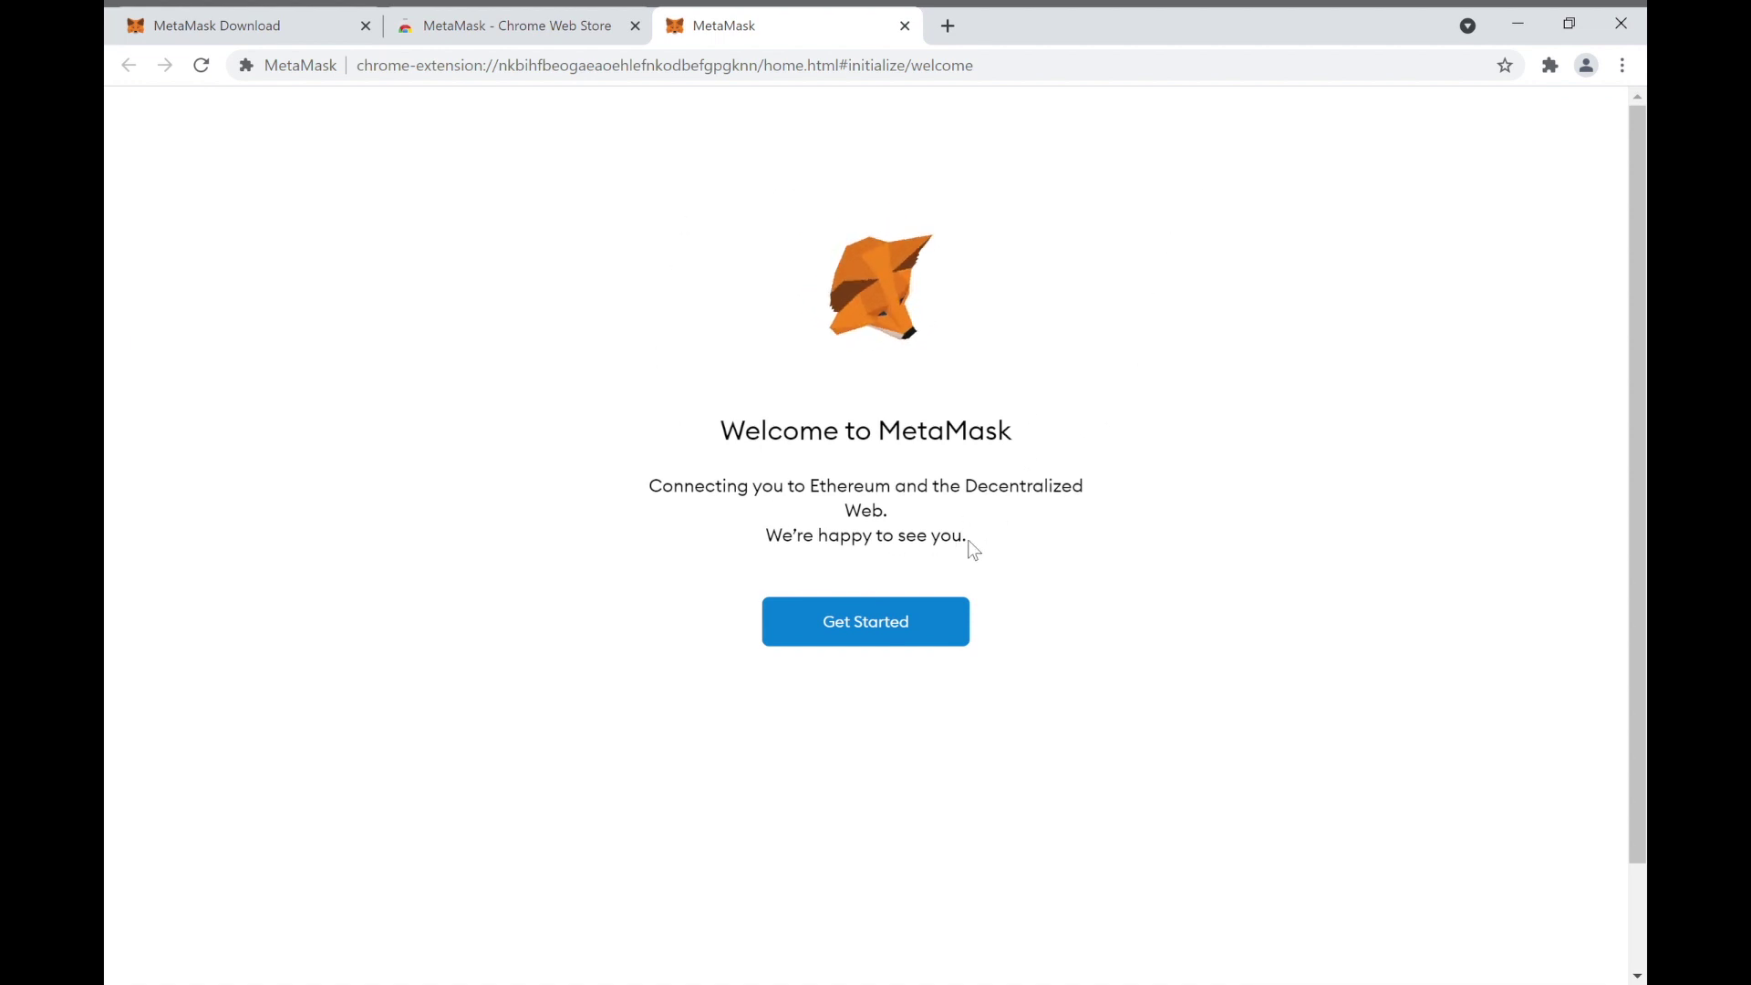
# Get started with MetaMask and choose Create a Wallet.
pyautogui.click(857, 629)
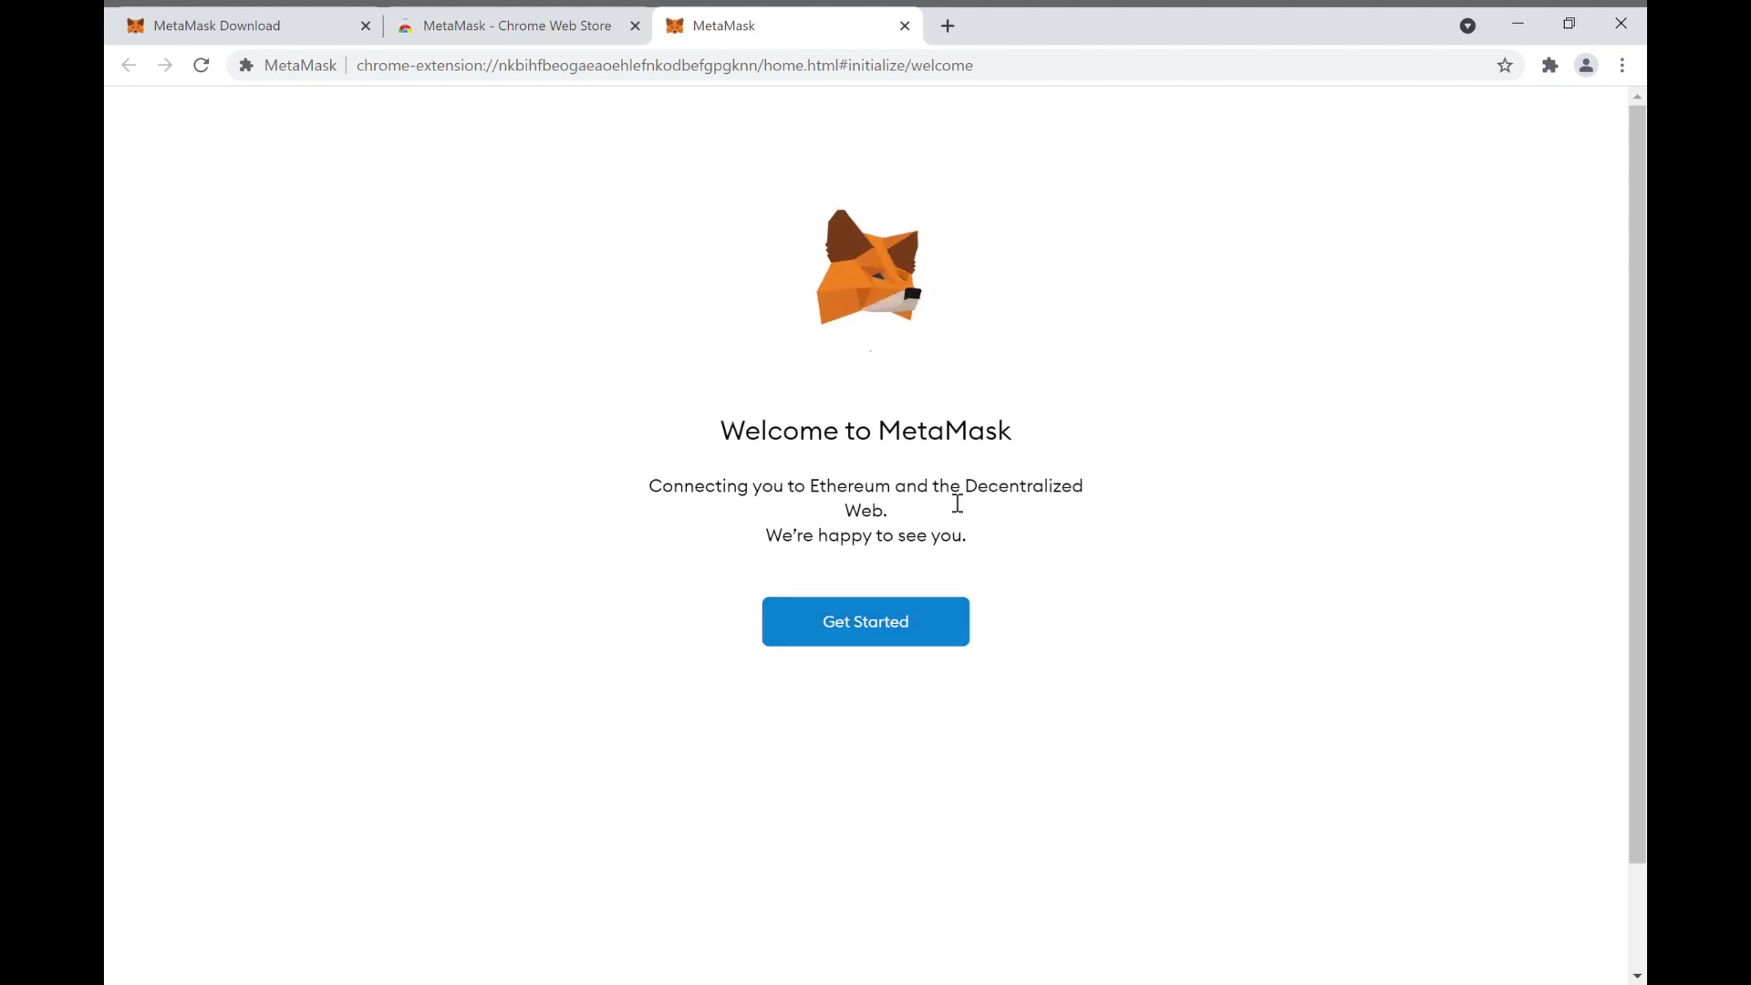
pyautogui.click(893, 634)
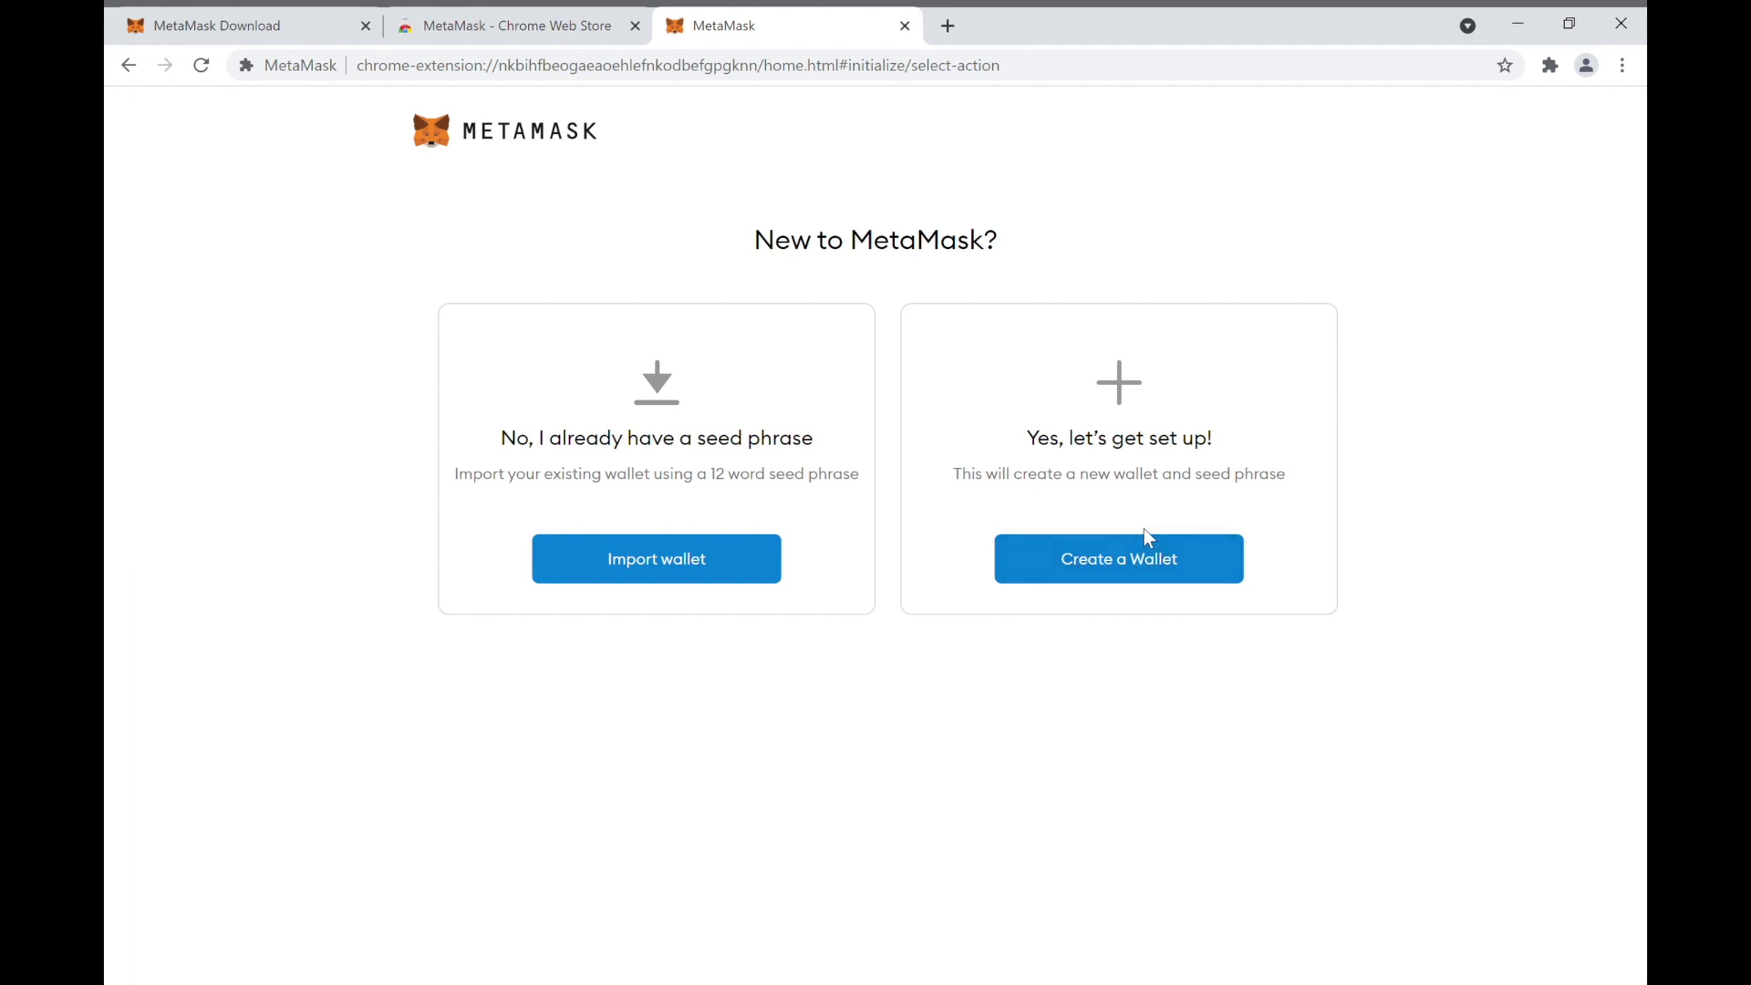
pyautogui.click(1132, 568)
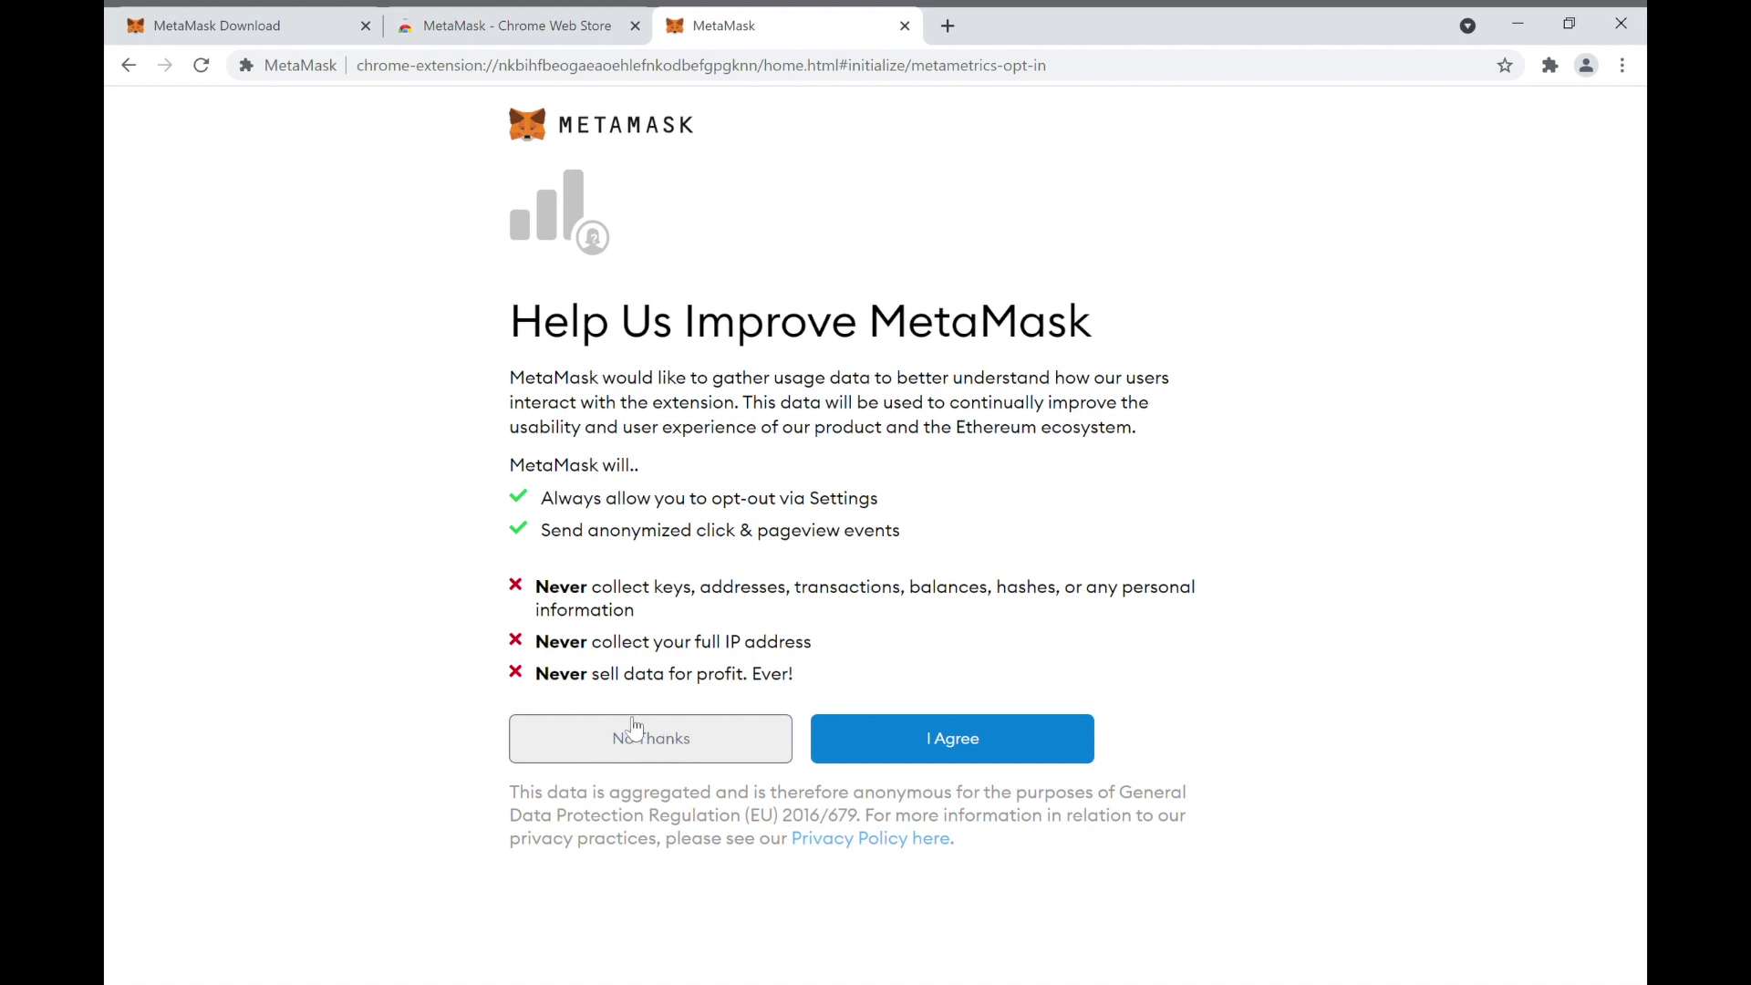
# Decline usage data sharing, enter and confirm a wallet password, accept the Terms of Use, and create the wallet.
pyautogui.click(597, 750)
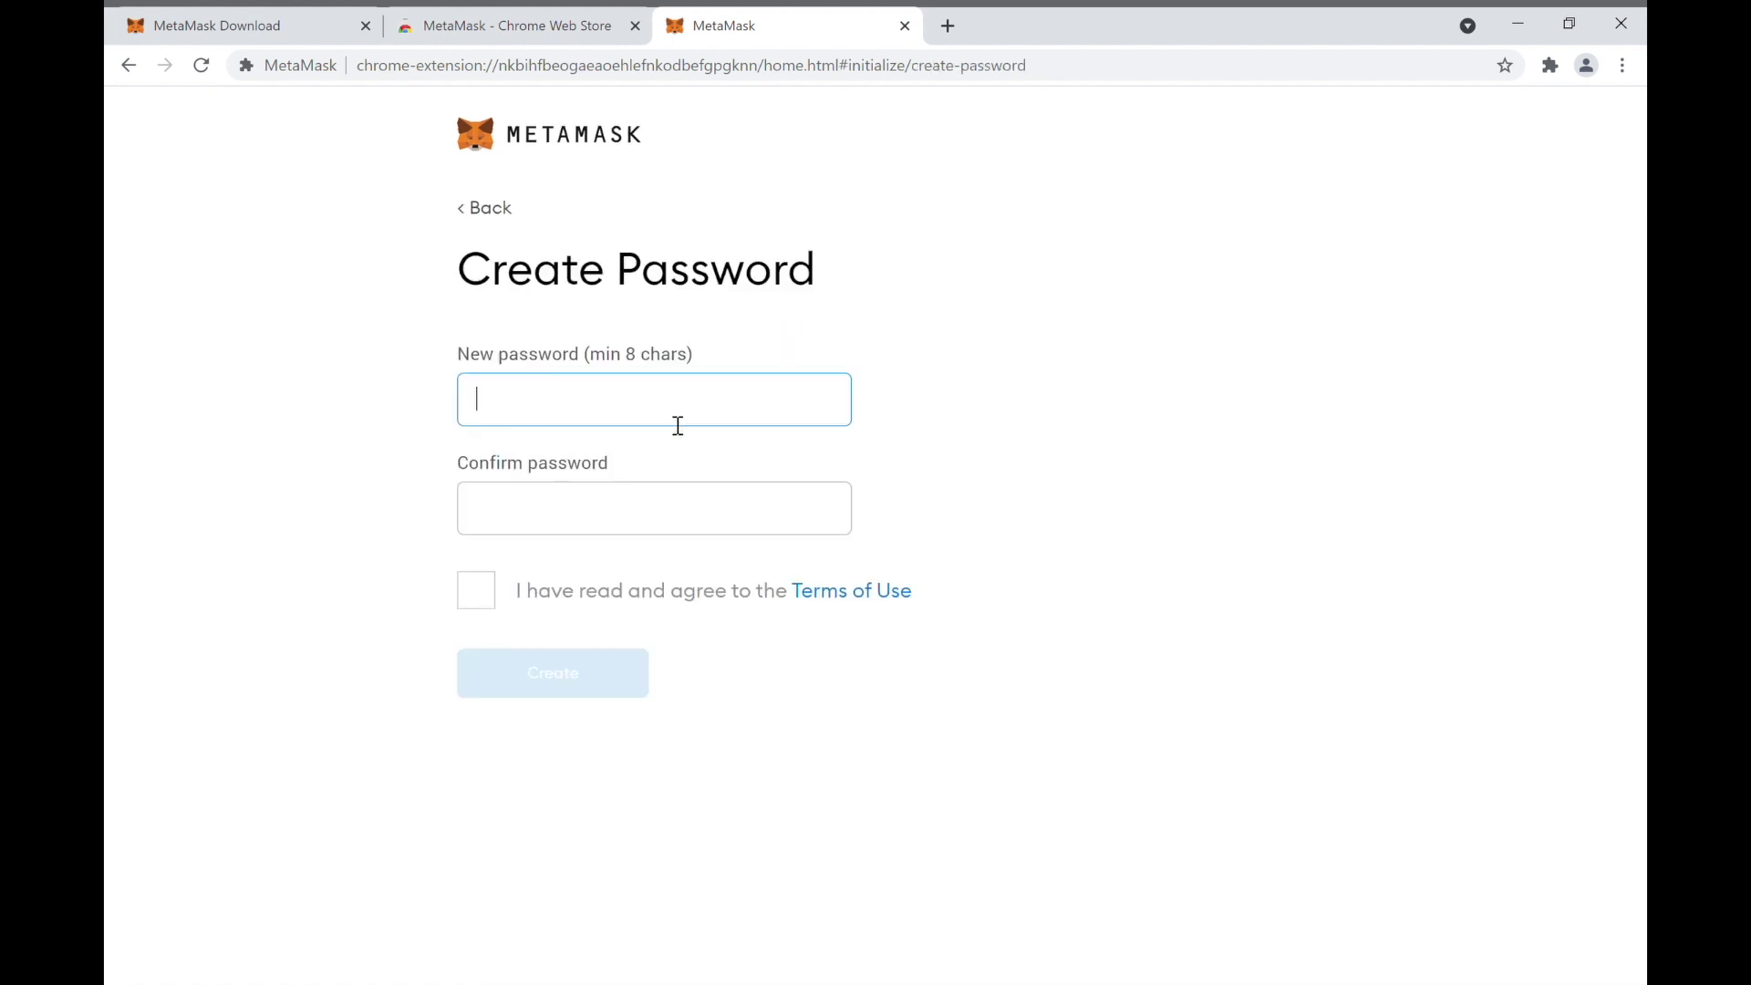
pyautogui.write('********')
pyautogui.press('Tab')
pyautogui.write('******')
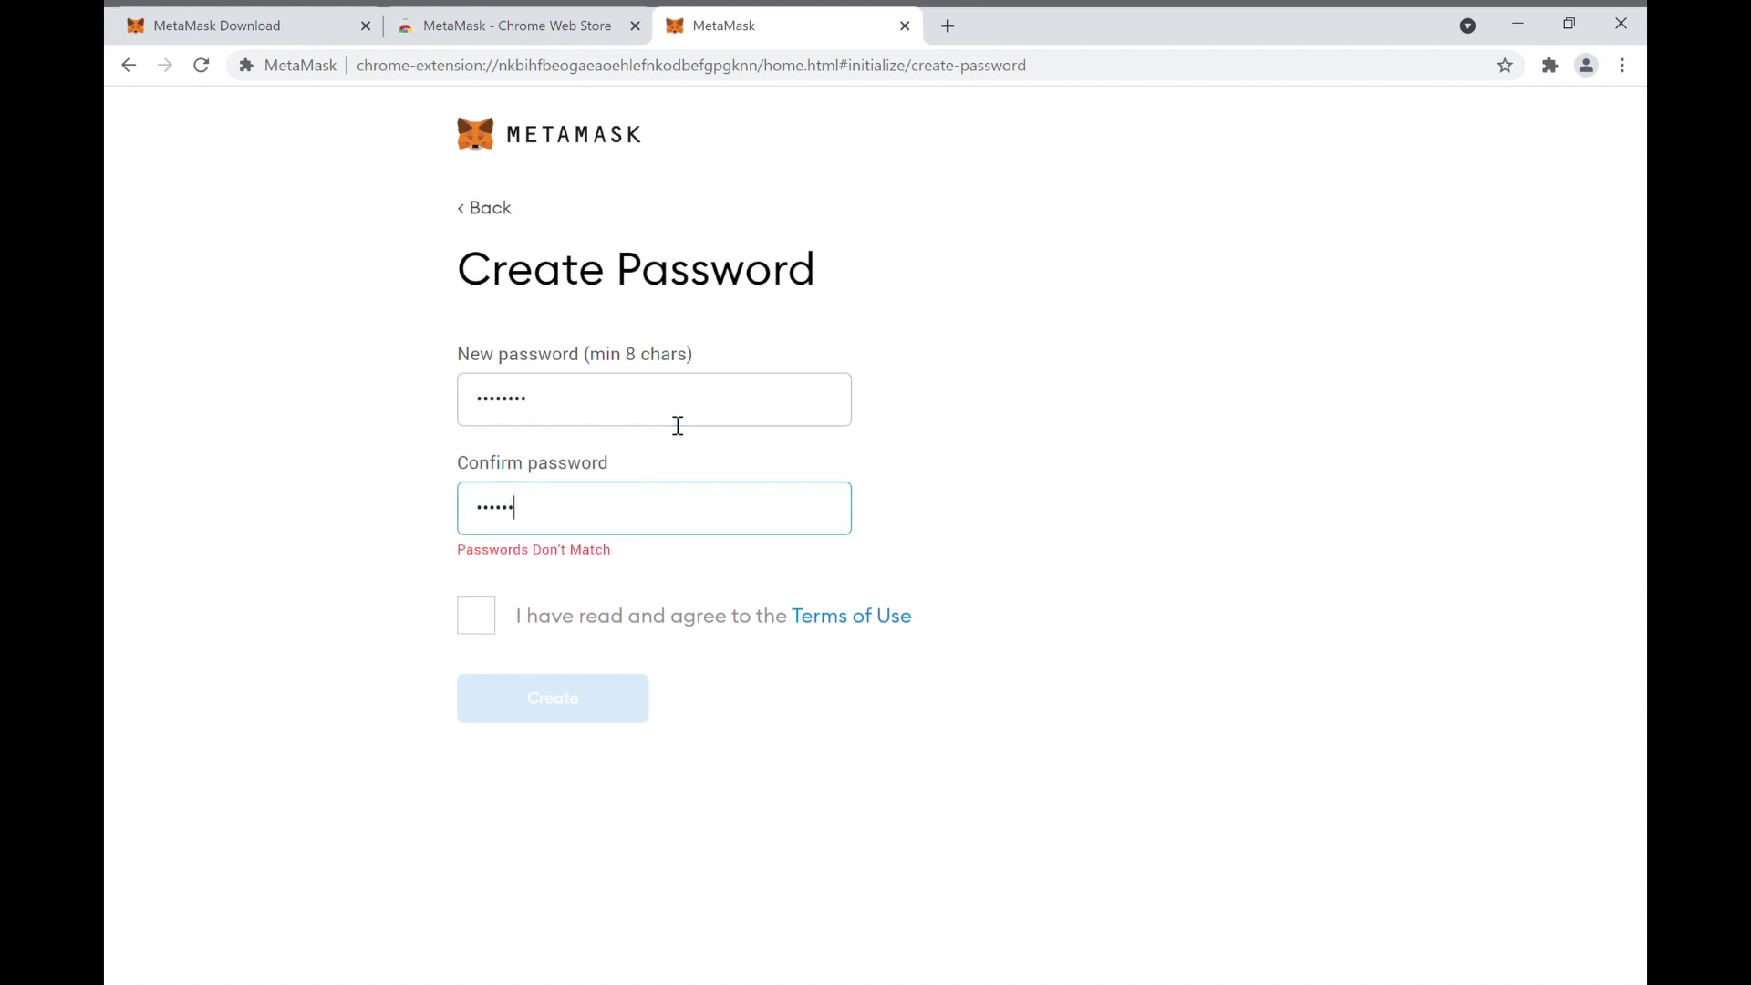
pyautogui.write('**')
pyautogui.click(476, 591)
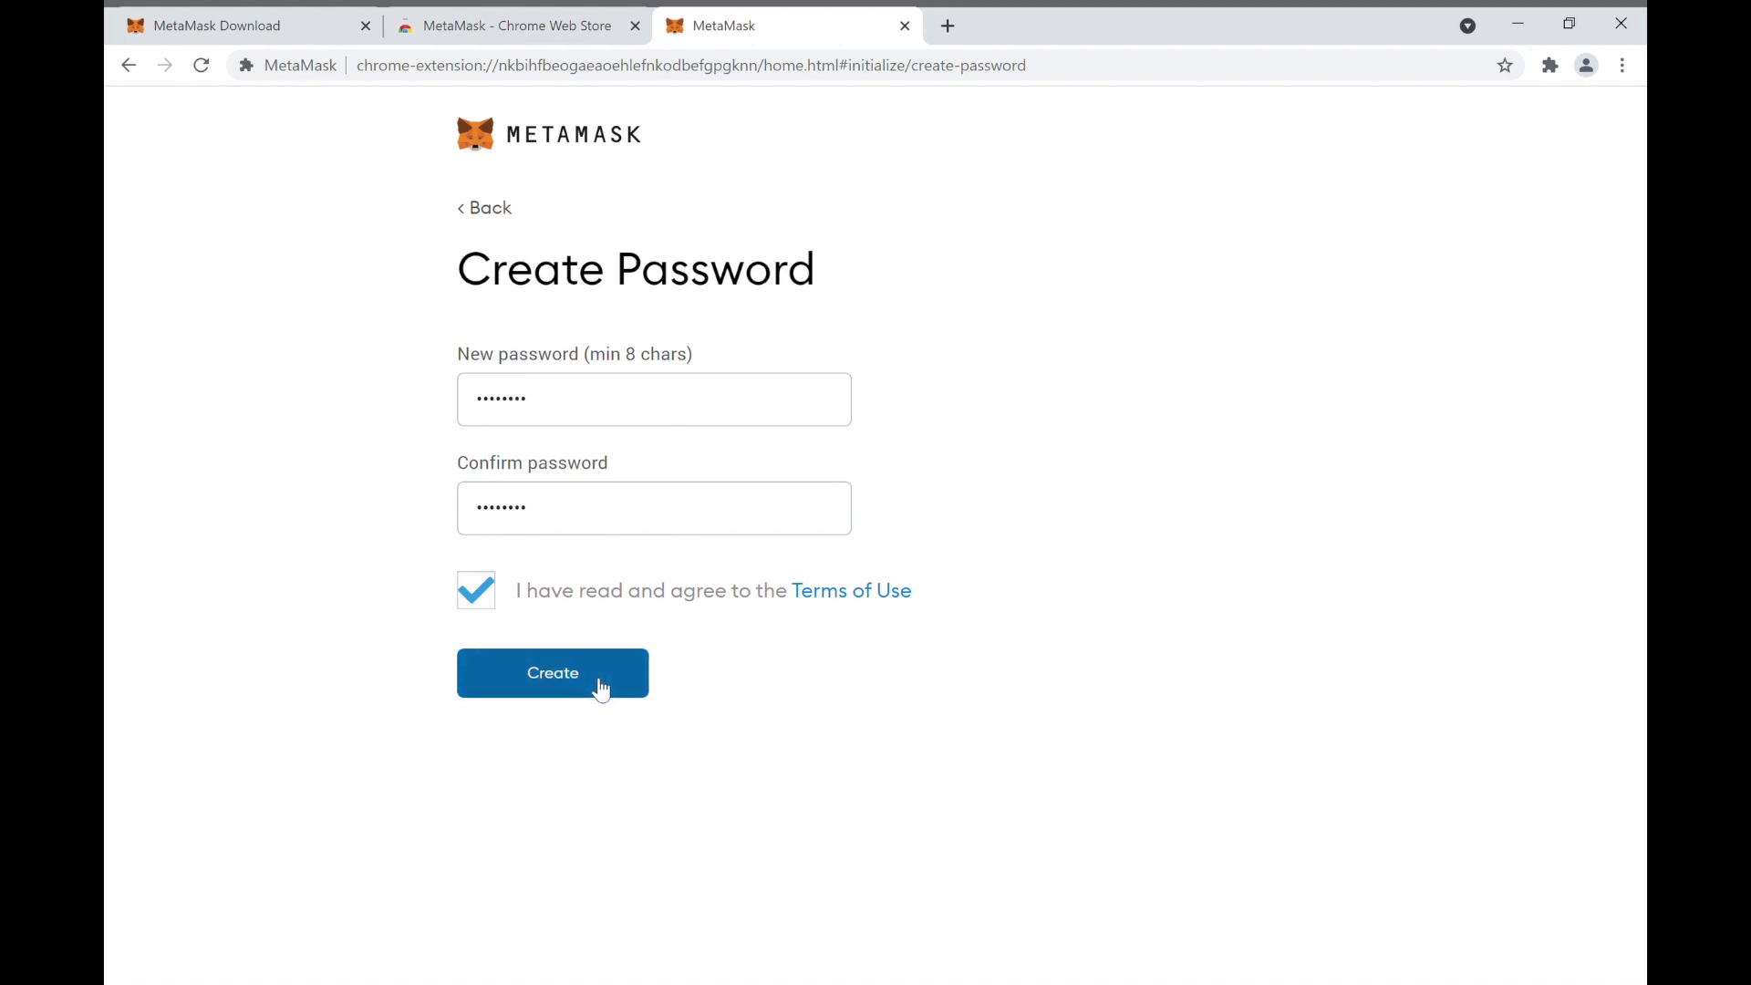
pyautogui.click(599, 690)
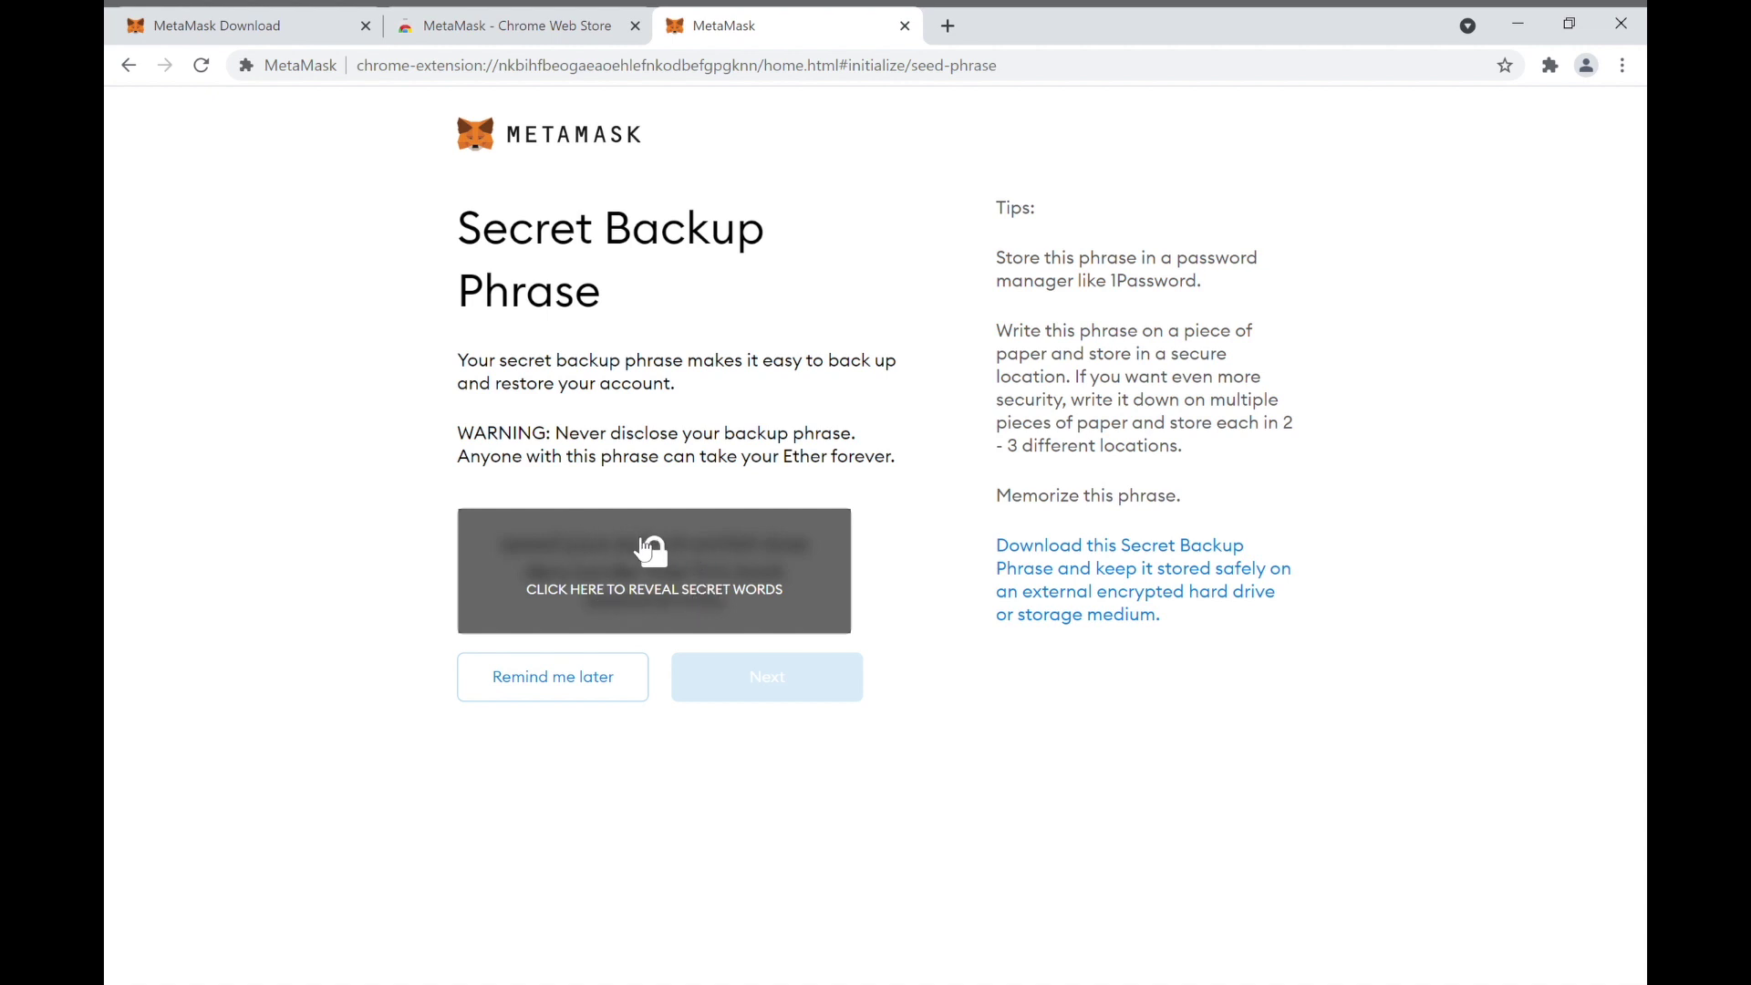
# Reveal and note the 12-word secret backup phrase, then continue to its confirmation.
pyautogui.click(693, 563)
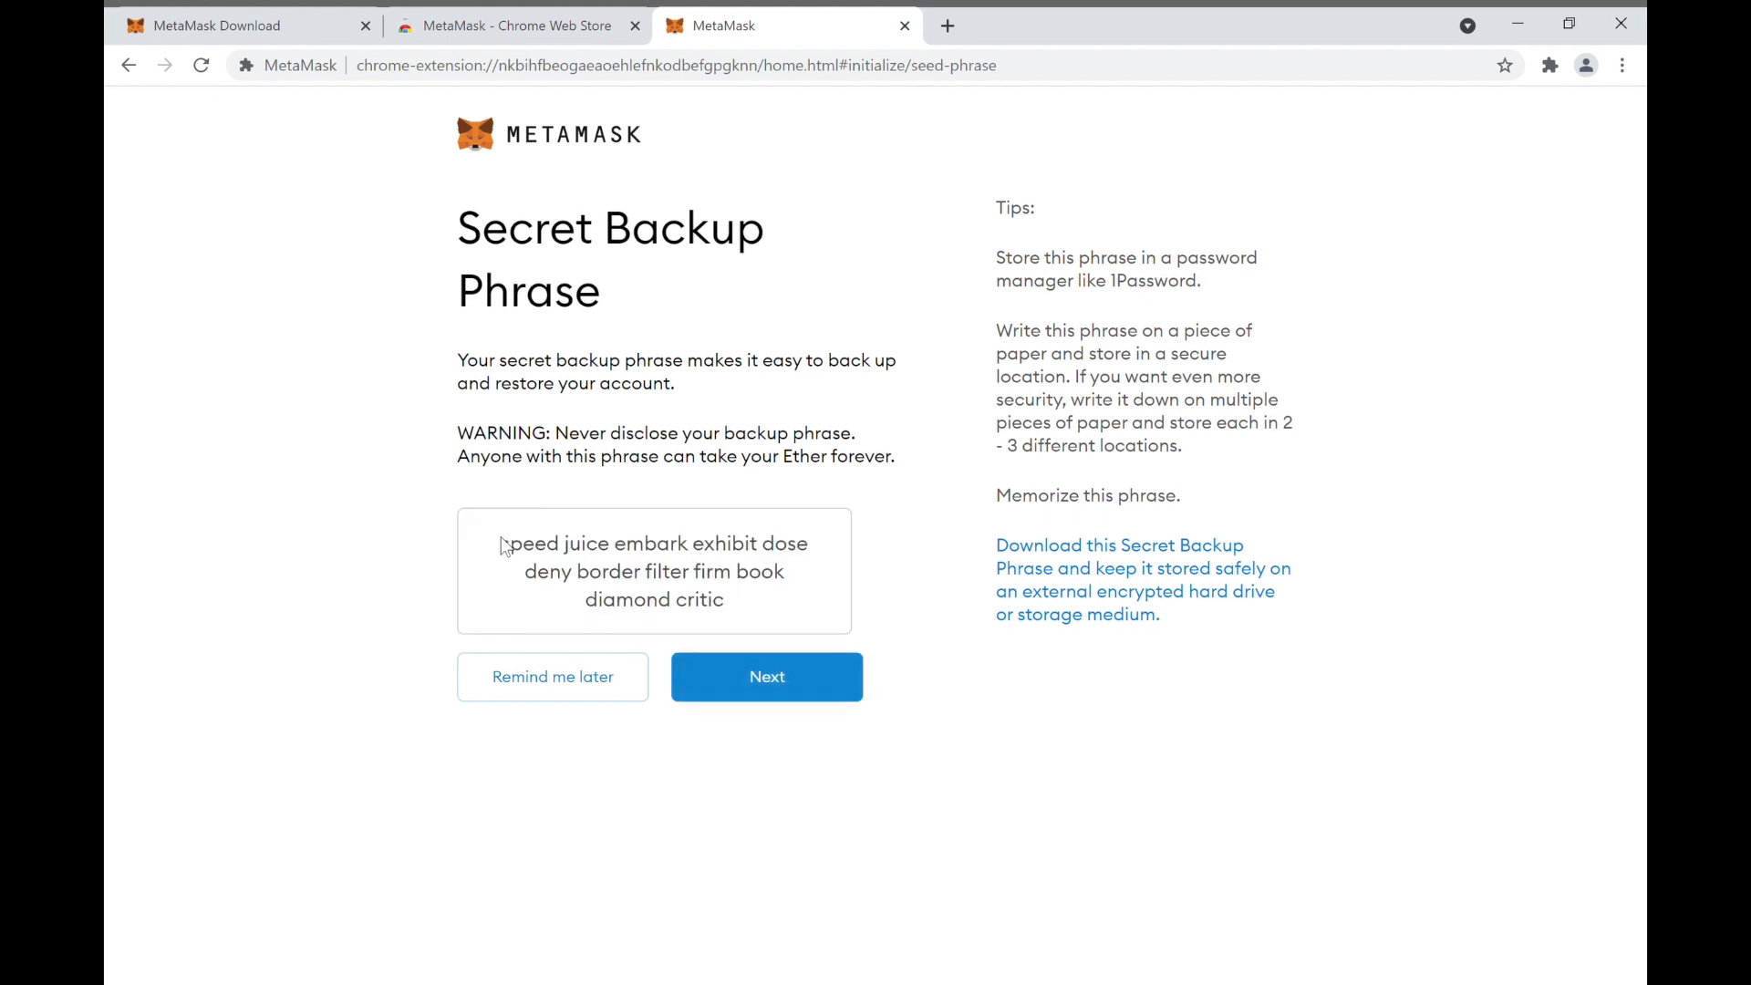
pyautogui.moveTo(506, 544); pyautogui.dragTo(791, 600)
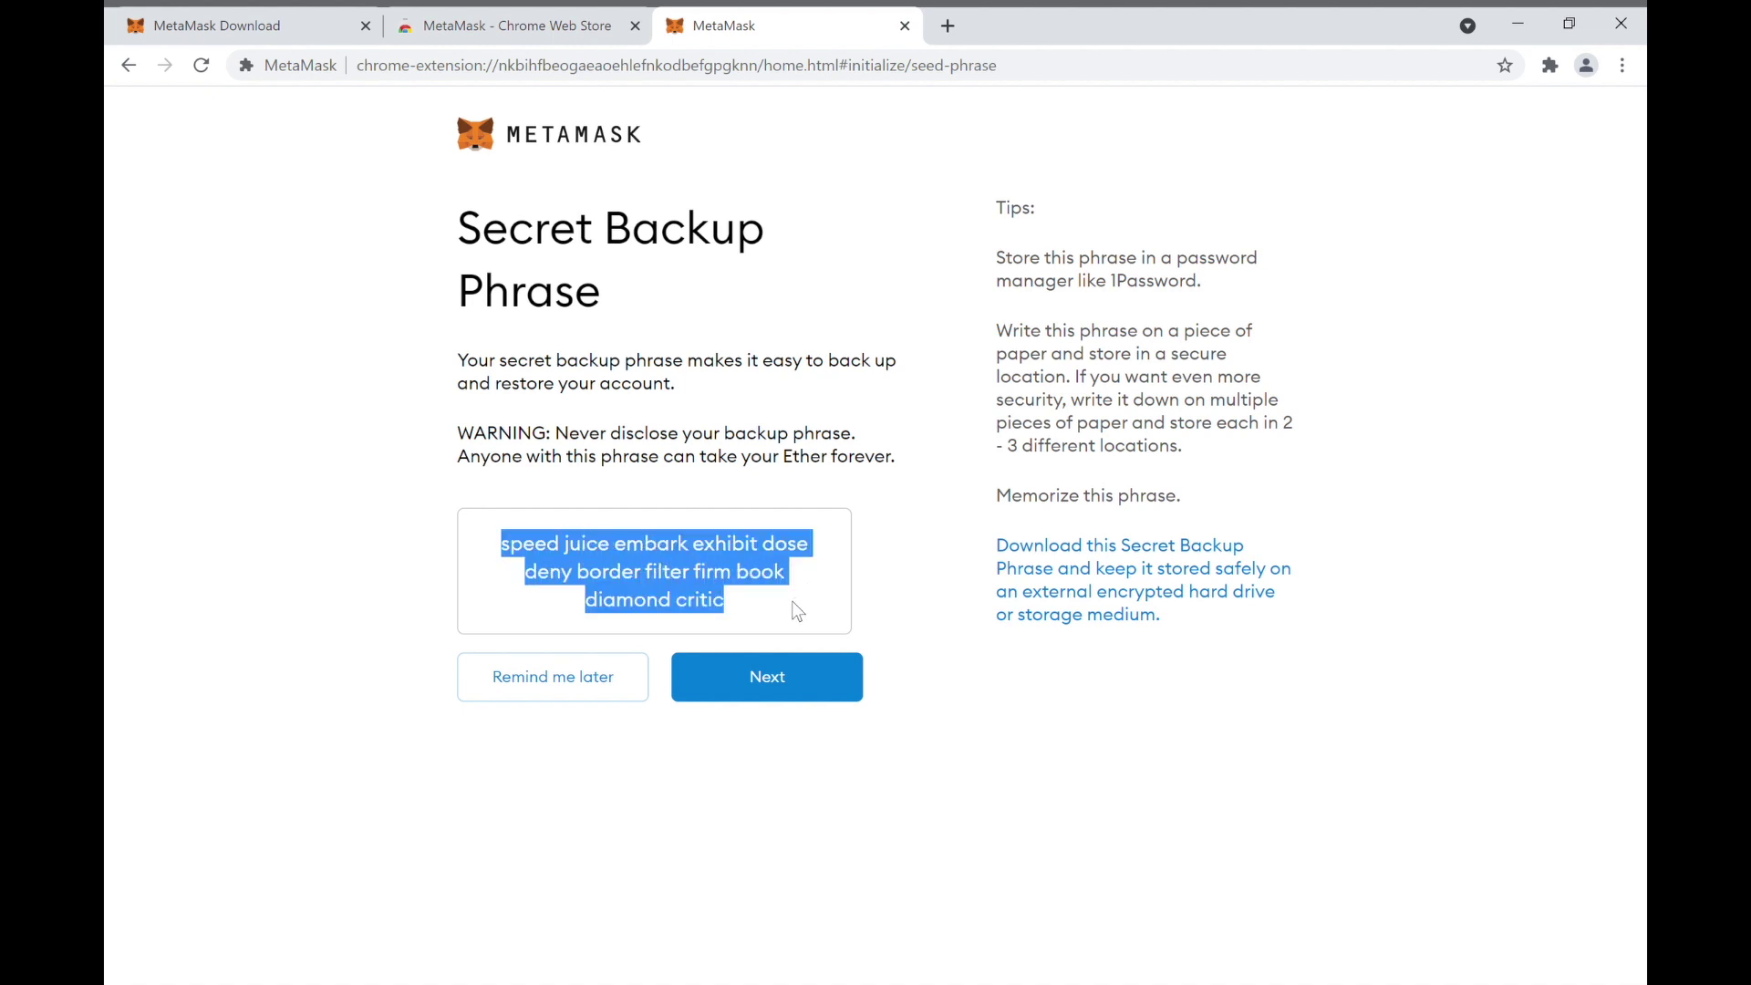
pyautogui.click(796, 609)
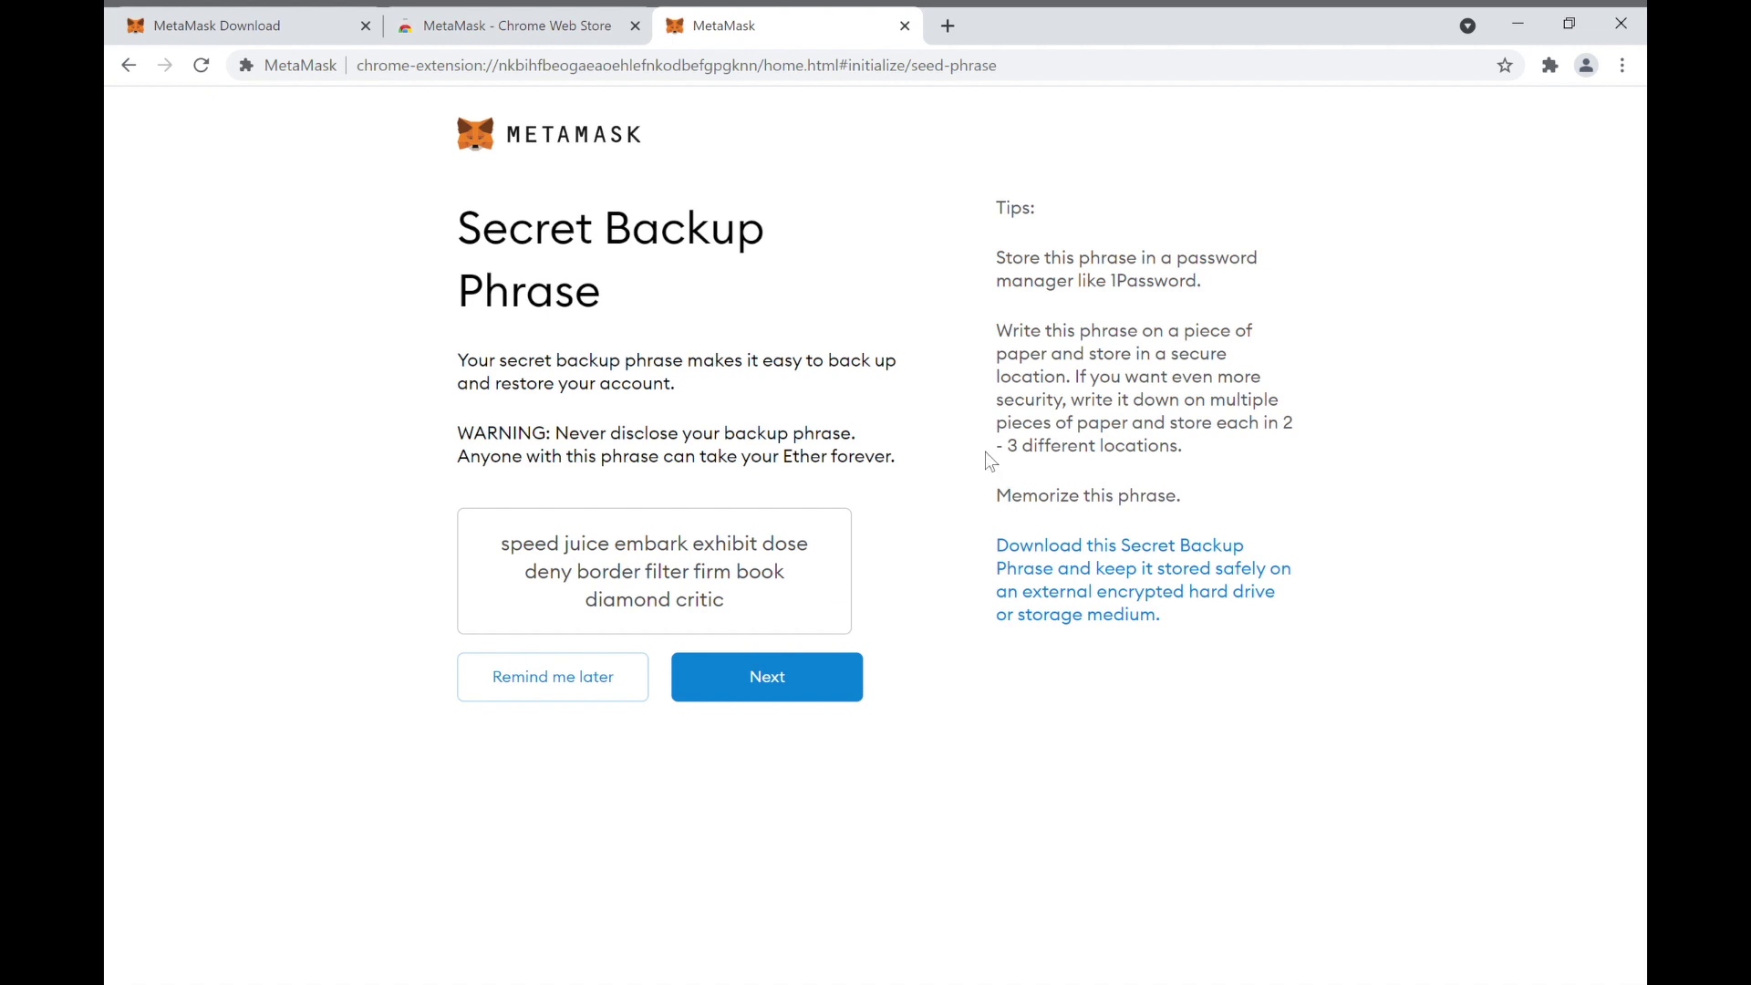
pyautogui.moveTo(991, 449); pyautogui.dragTo(1204, 457)
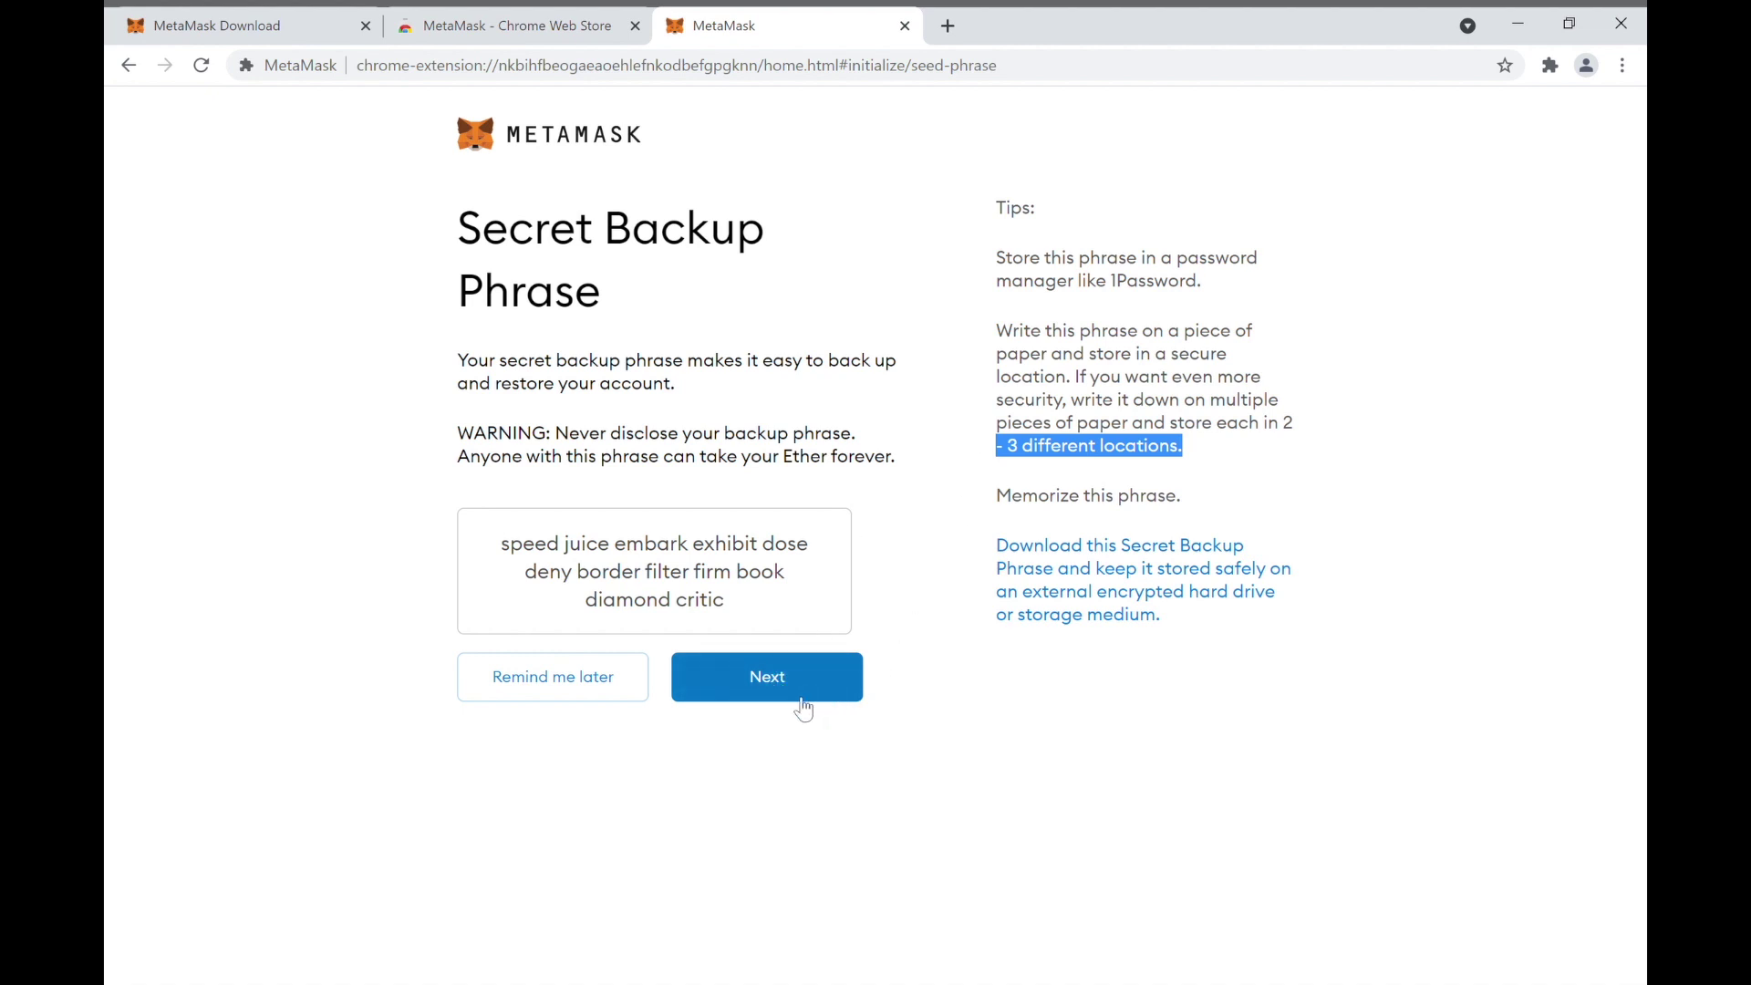
pyautogui.click(804, 682)
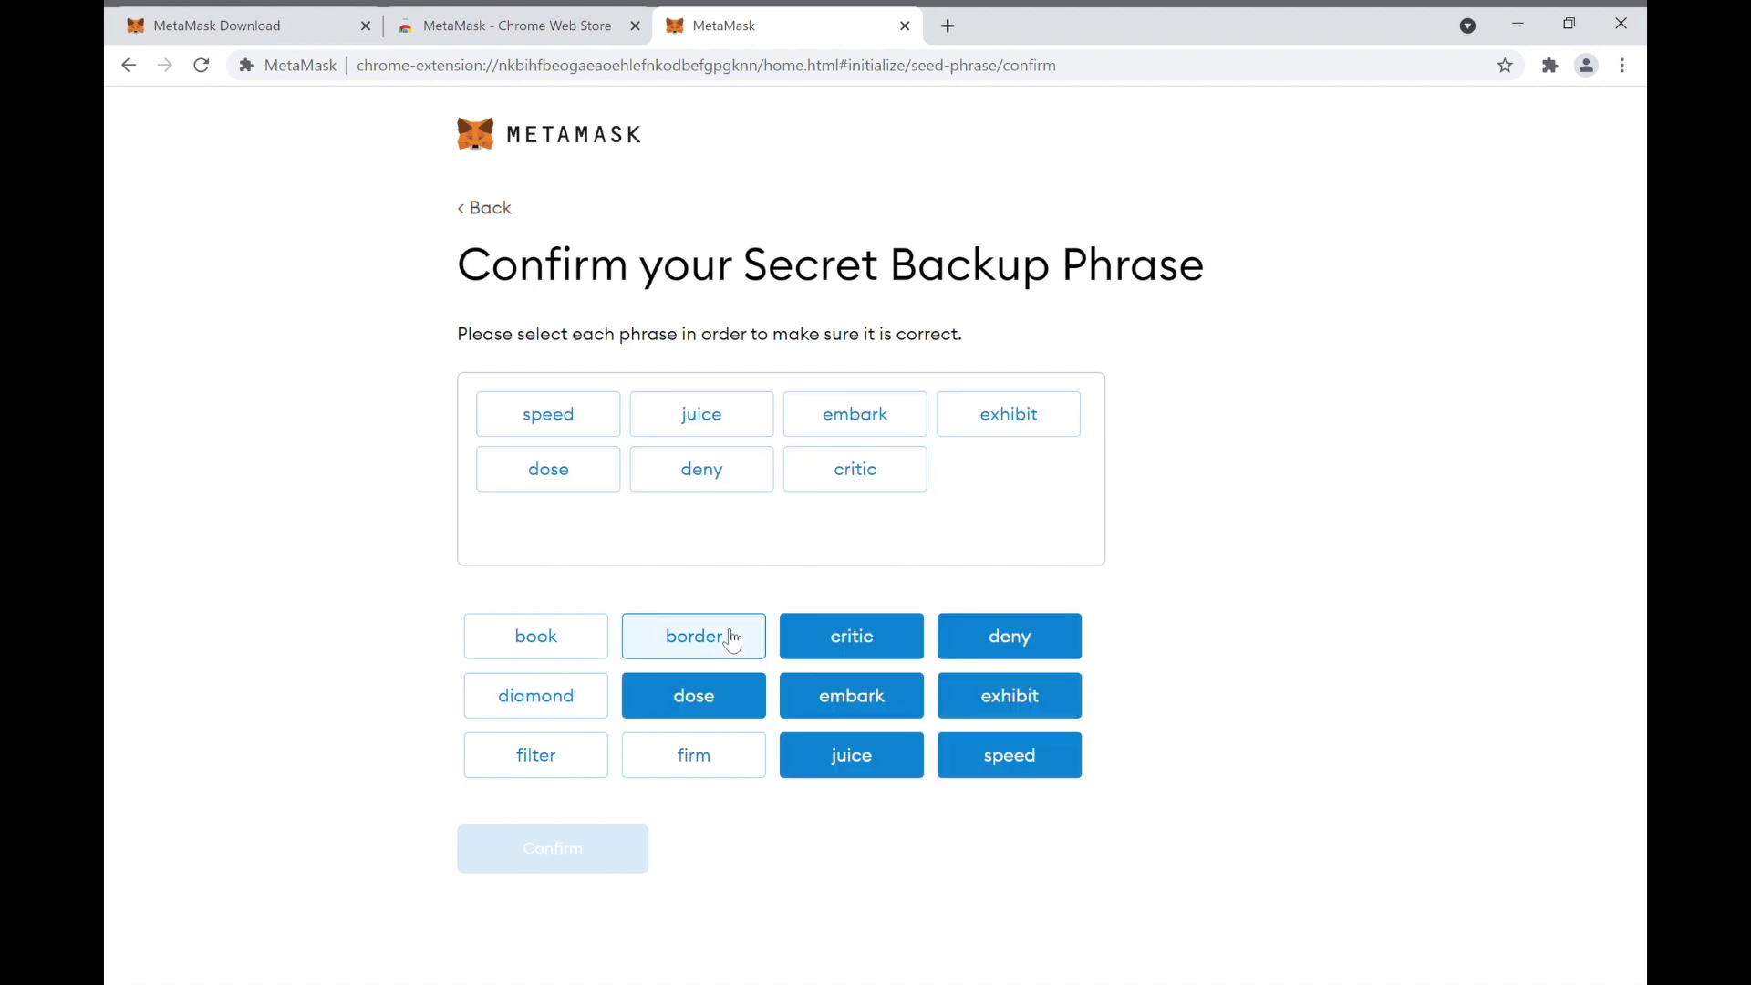
# Arrange the 12 backup words in their original order, fixing misplaced tiles, and confirm.
pyautogui.click(734, 635)
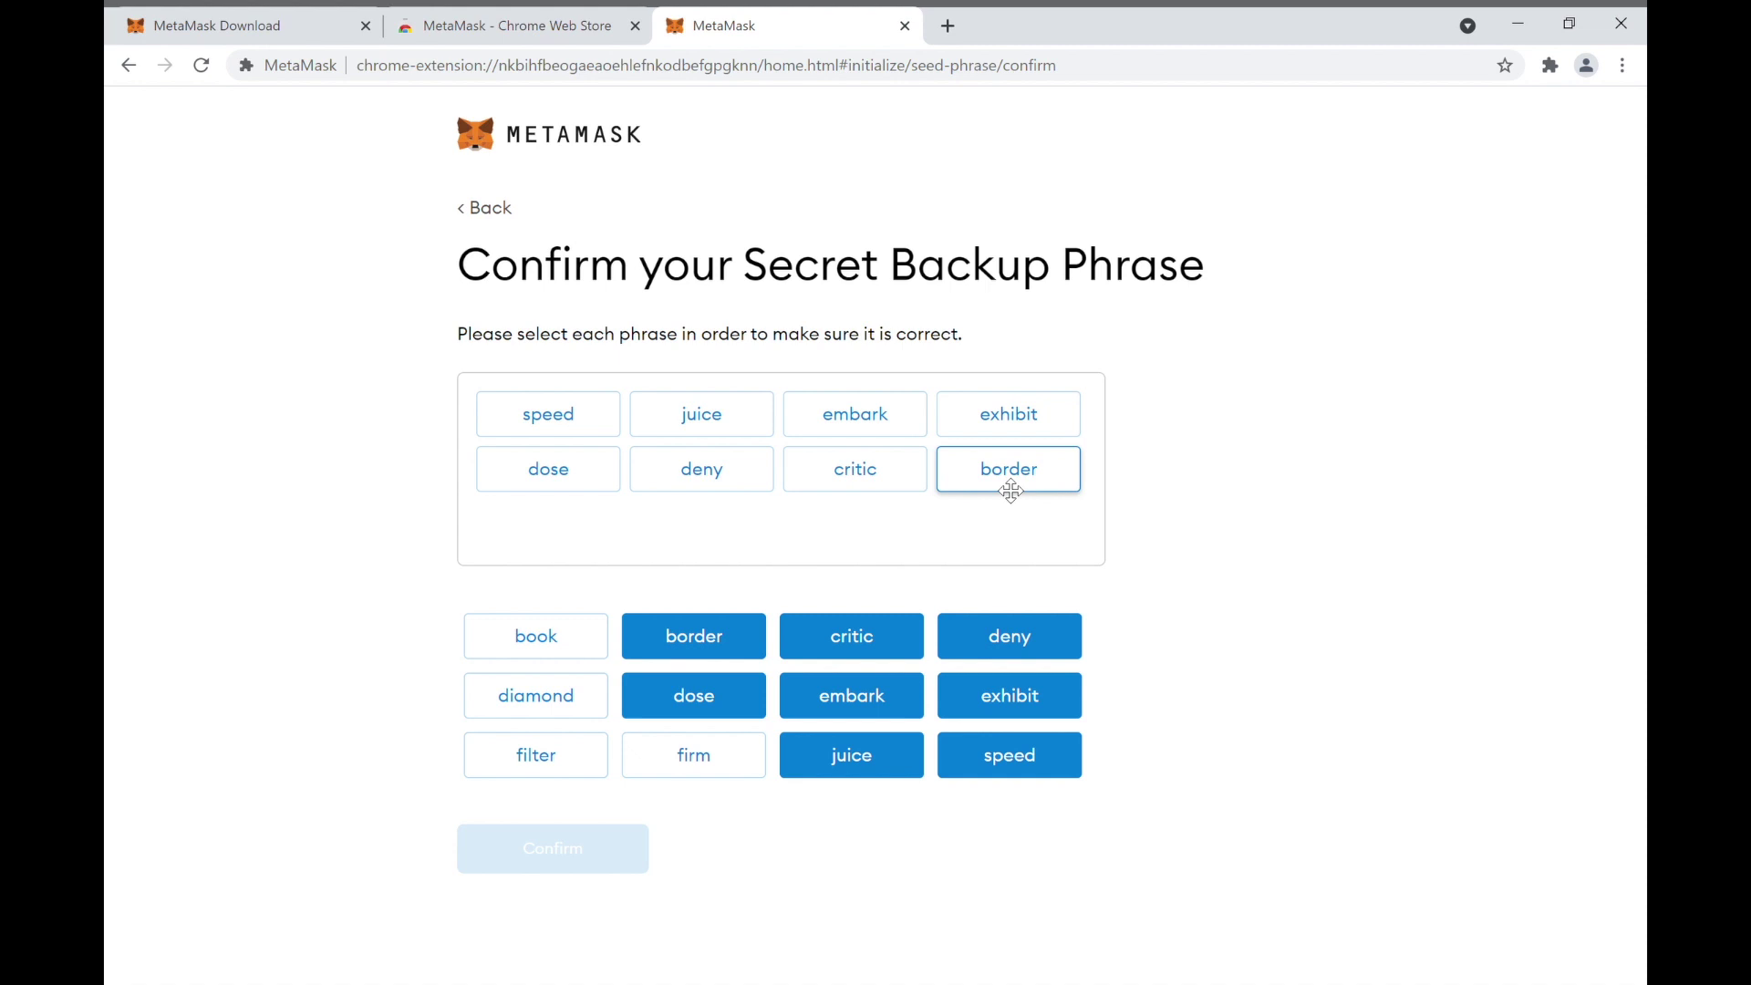
pyautogui.moveTo(1011, 490); pyautogui.dragTo(831, 476)
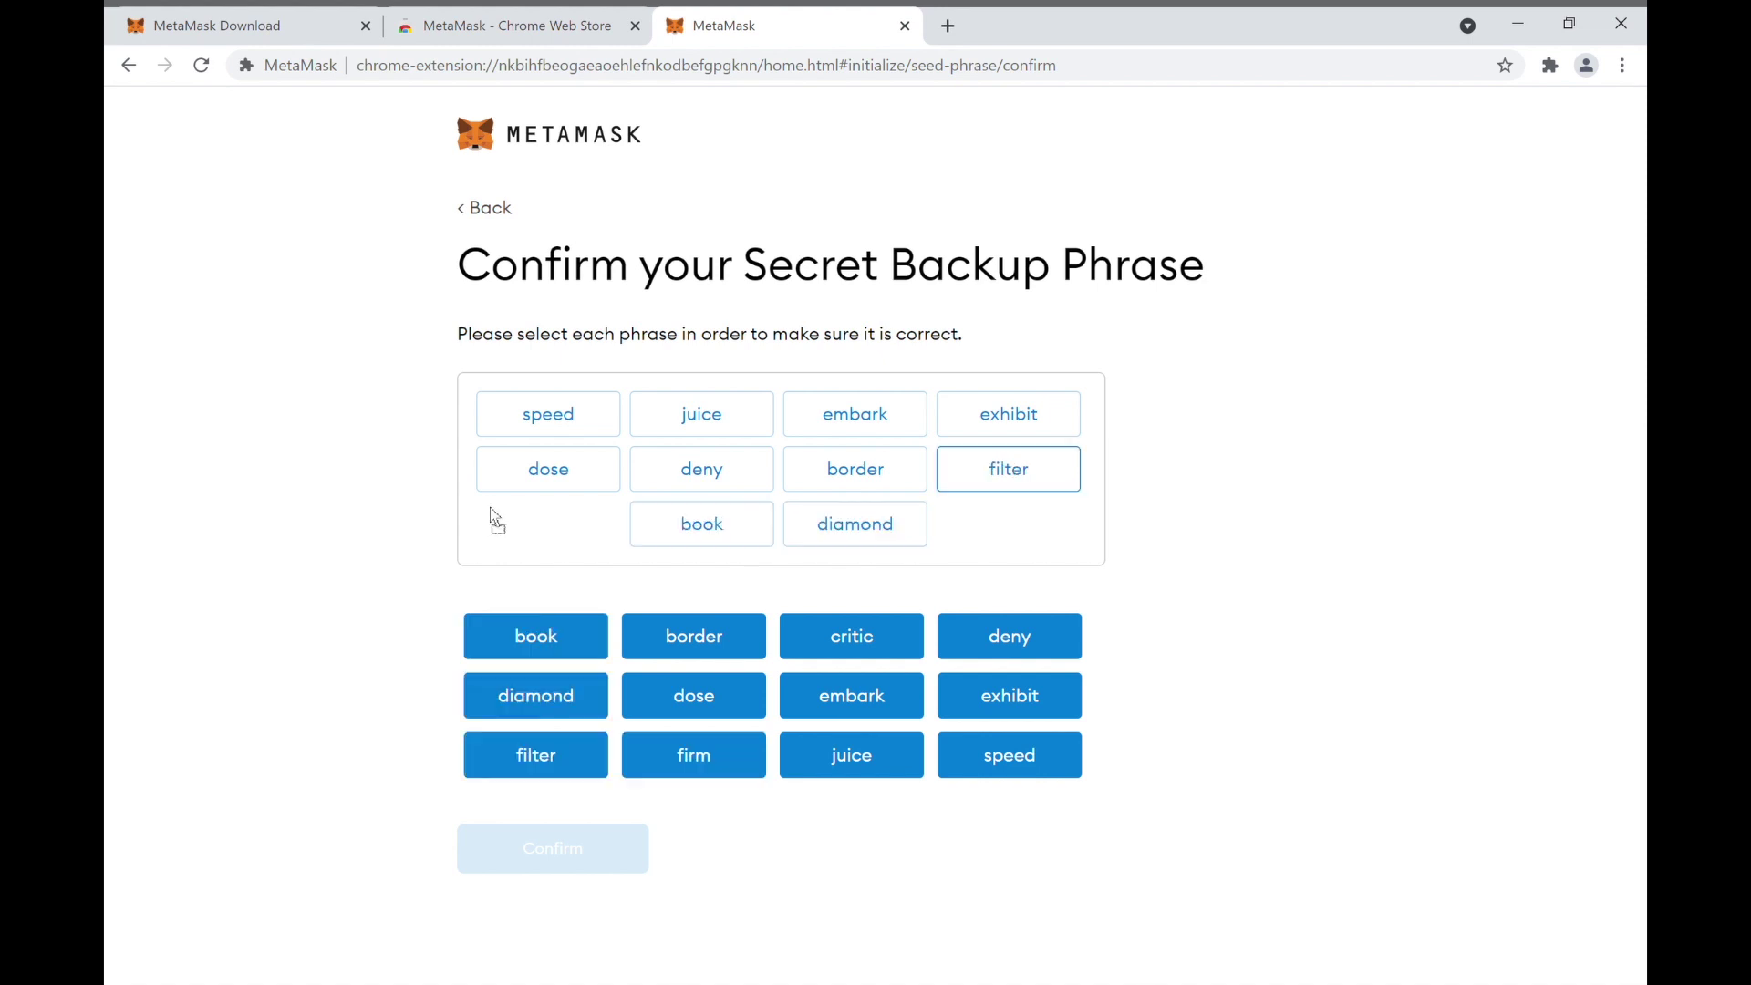
pyautogui.moveTo(489, 507); pyautogui.dragTo(500, 519)
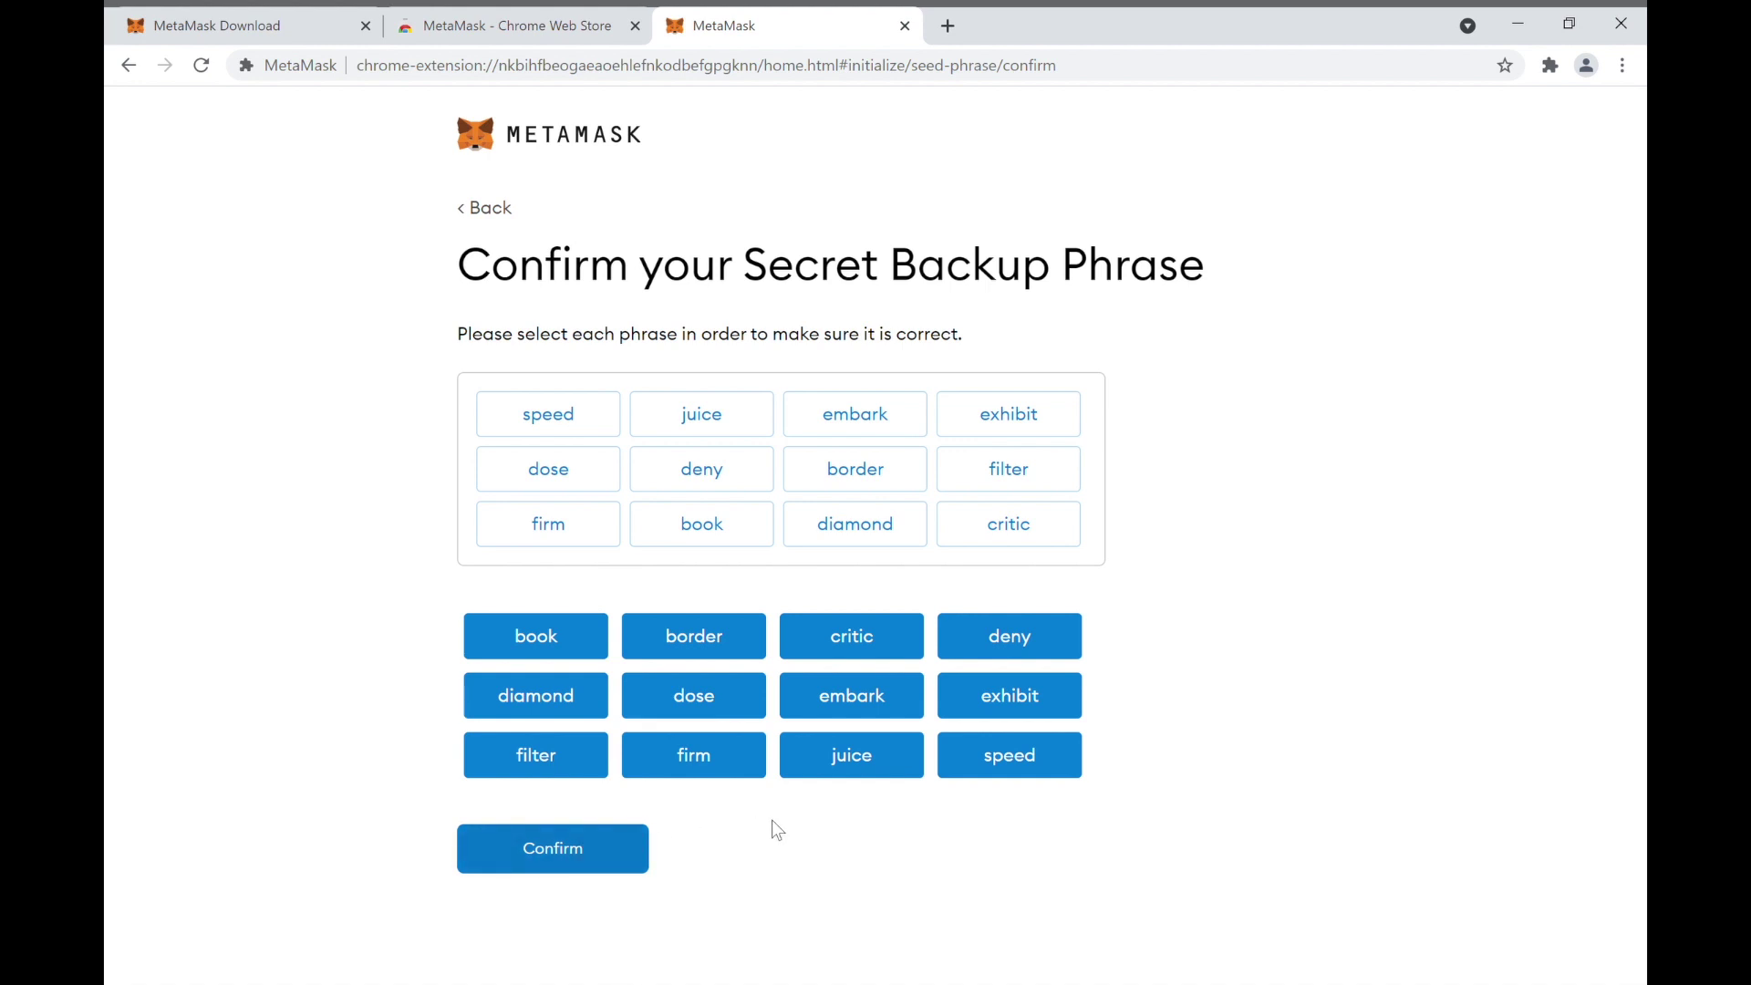
pyautogui.click(629, 858)
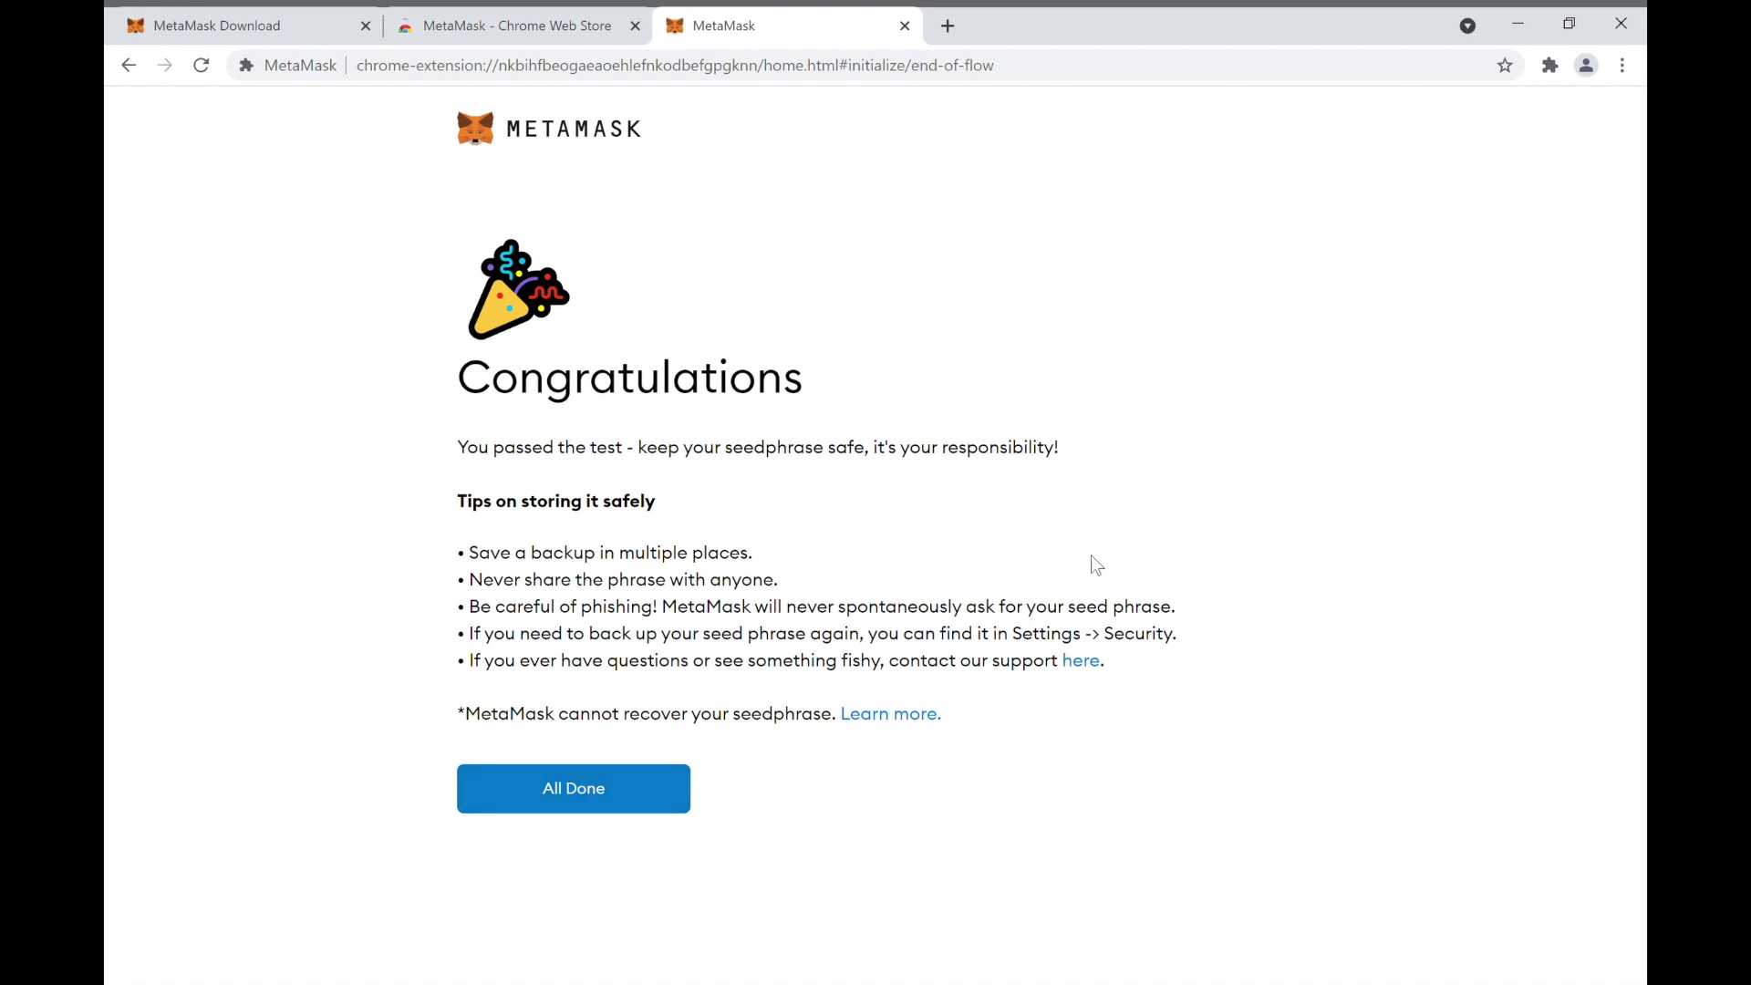
# Finish the Congratulations page with All Done to reach the Account 1 wallet home.
pyautogui.moveTo(469, 583); pyautogui.dragTo(782, 586)
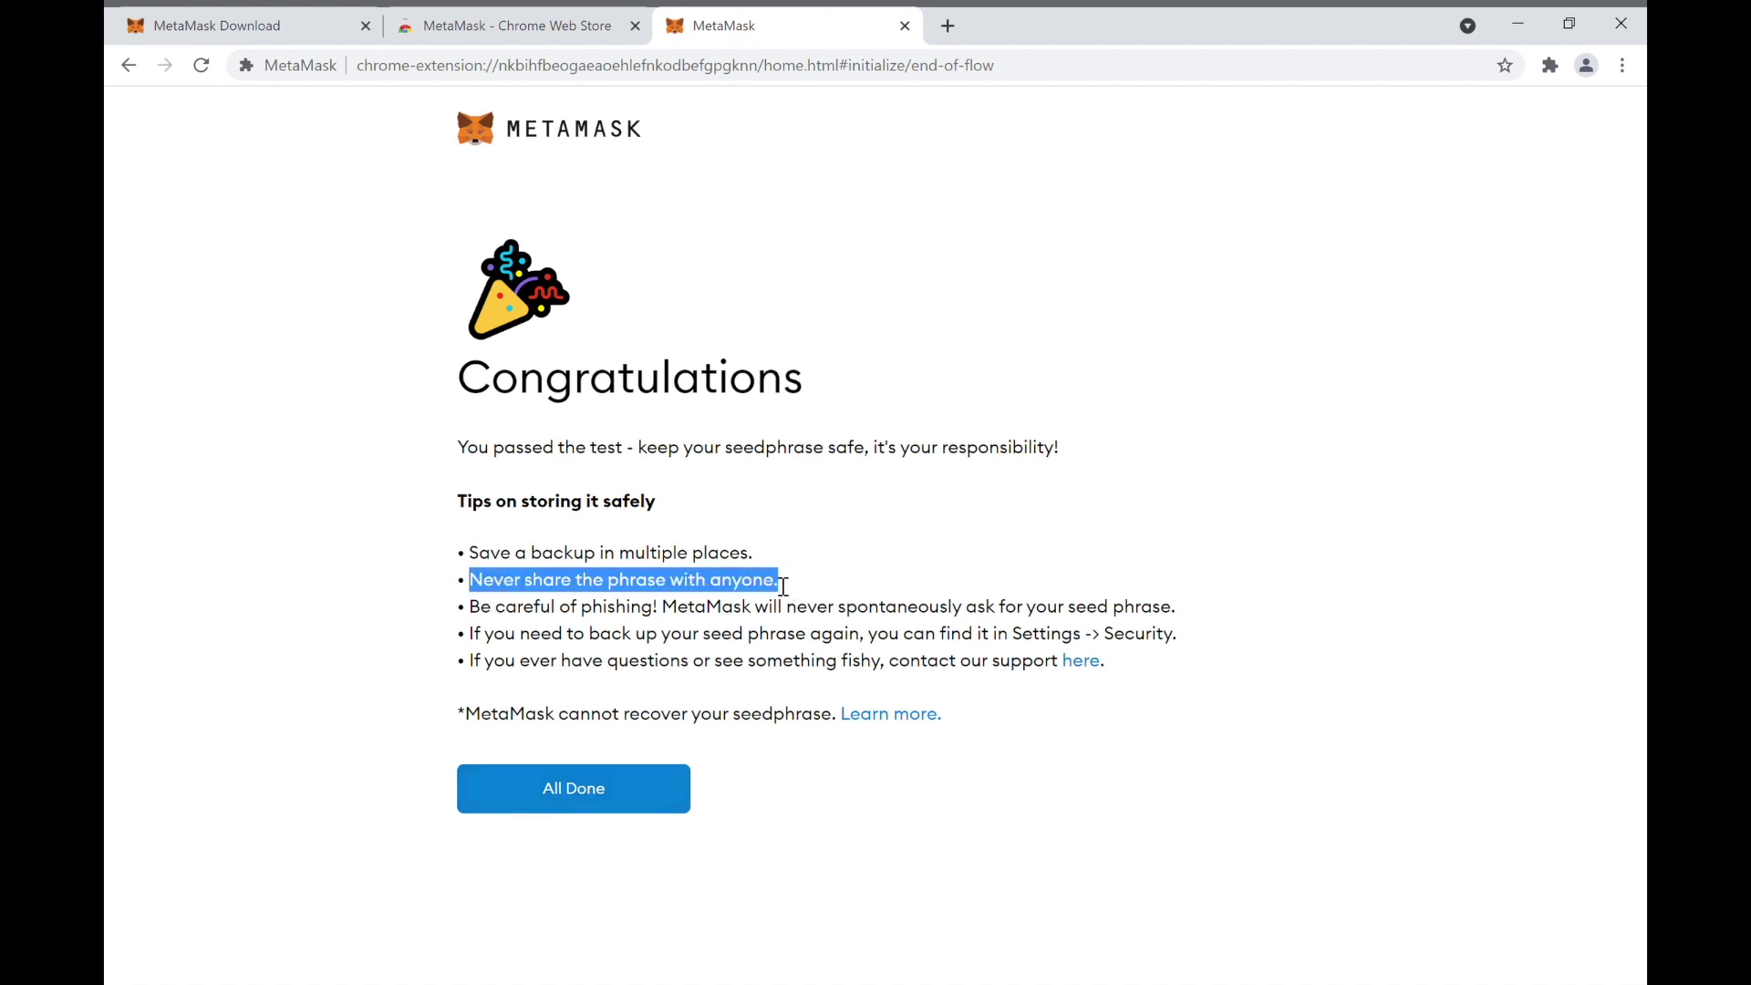
pyautogui.click(833, 785)
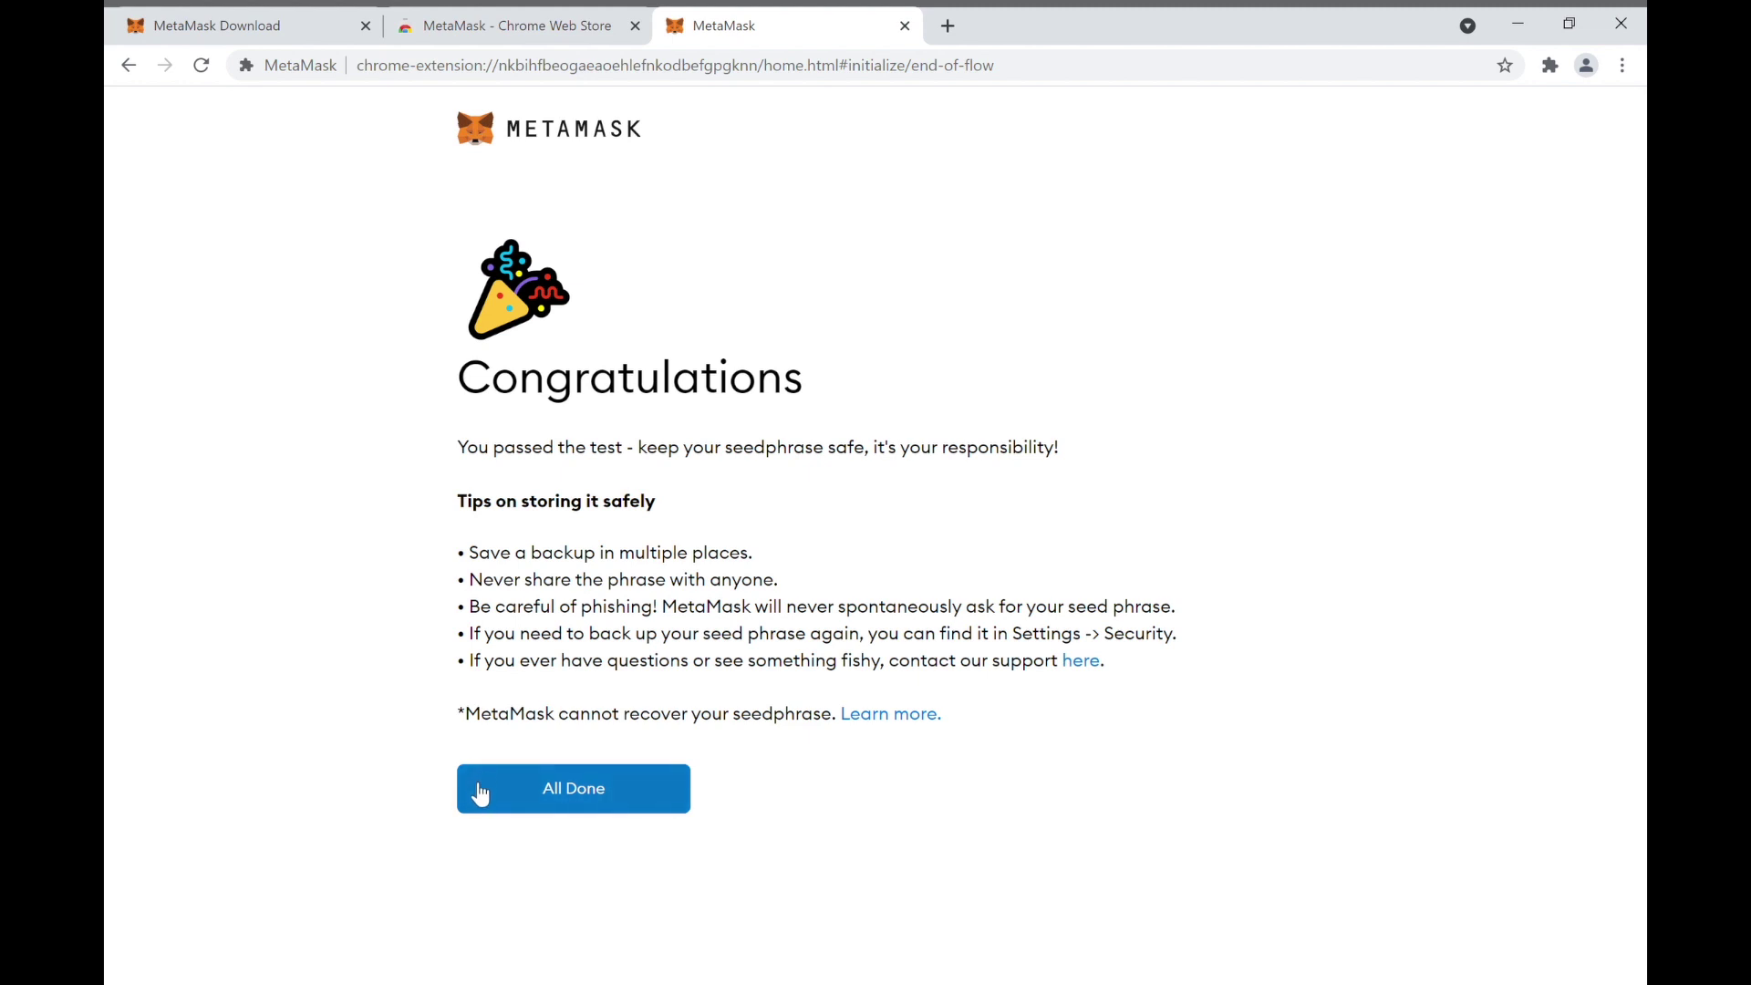
pyautogui.click(659, 790)
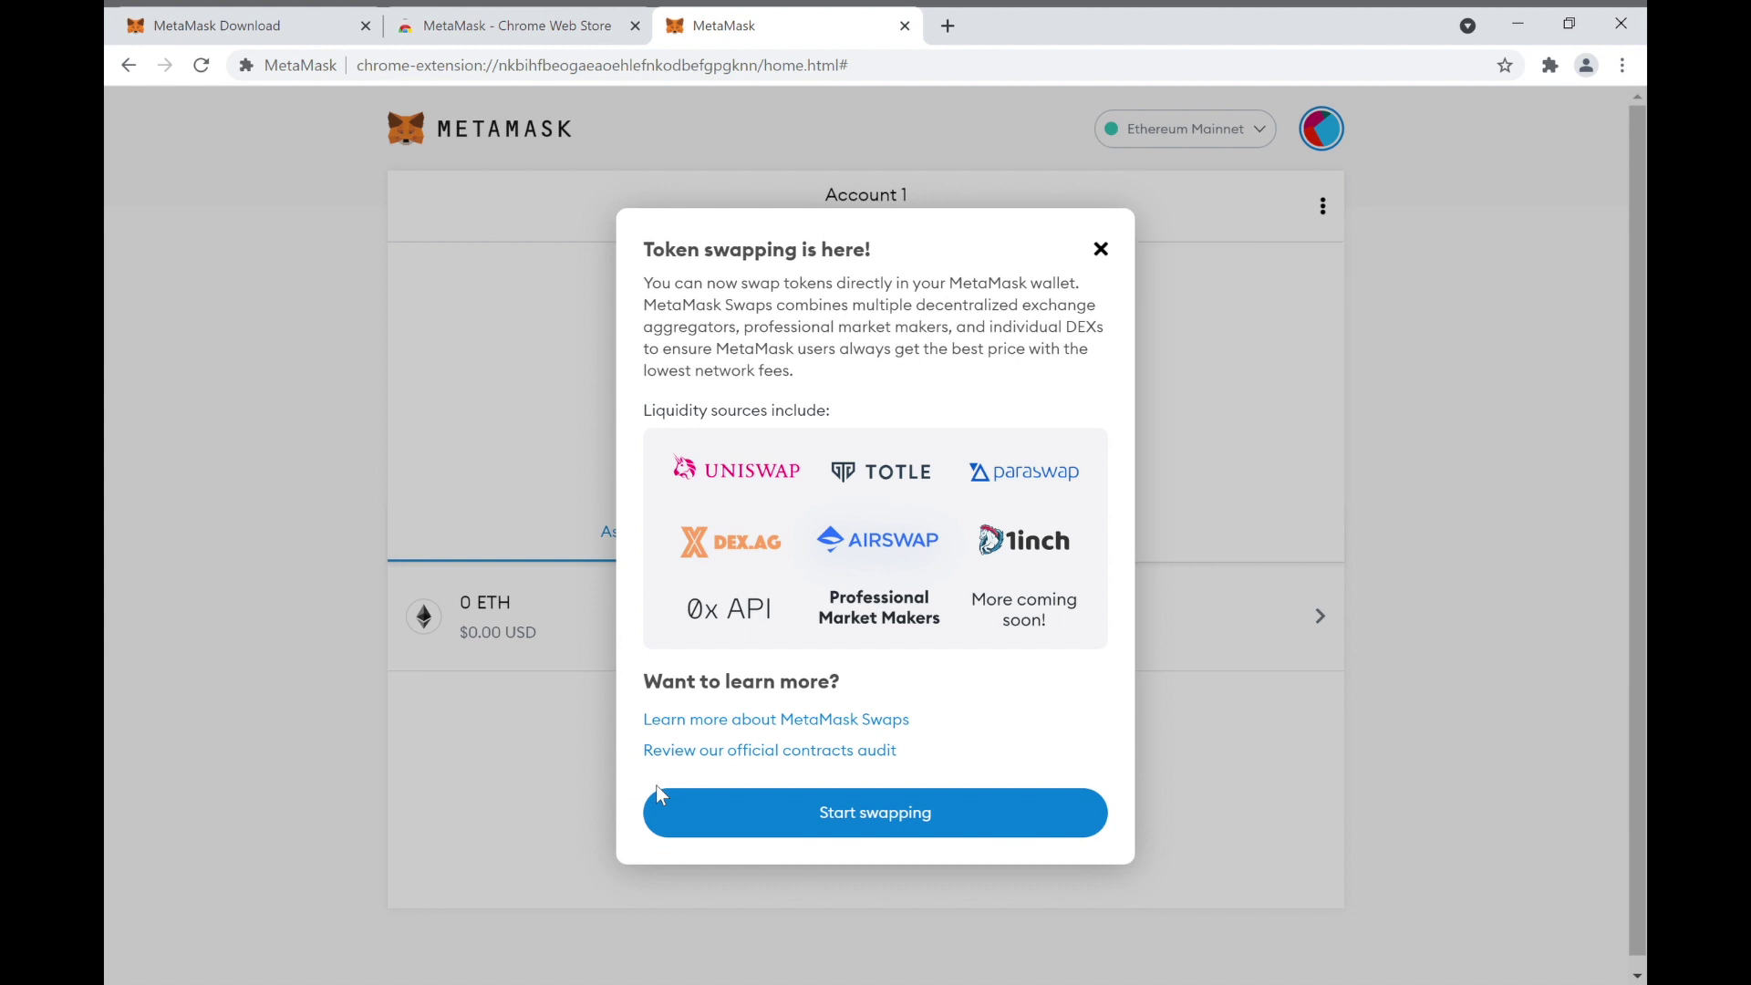
# Skip past the token swapping page to the wallet home and show the network list.
pyautogui.click(658, 792)
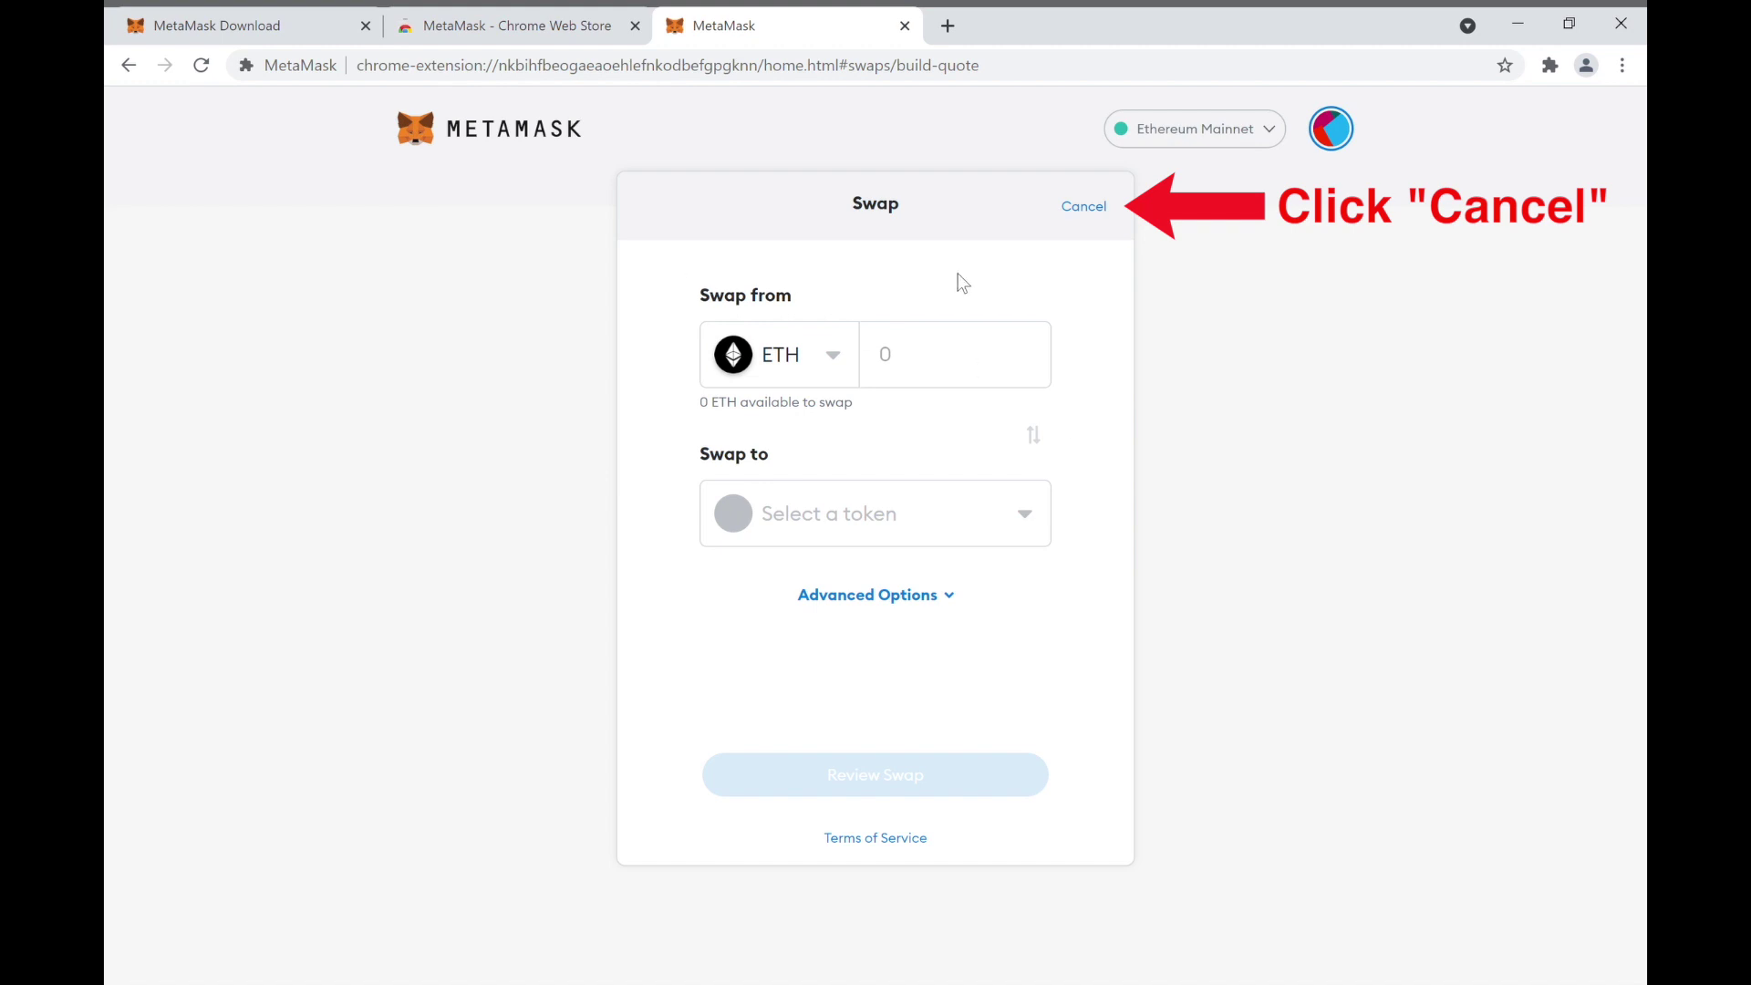
pyautogui.click(1085, 208)
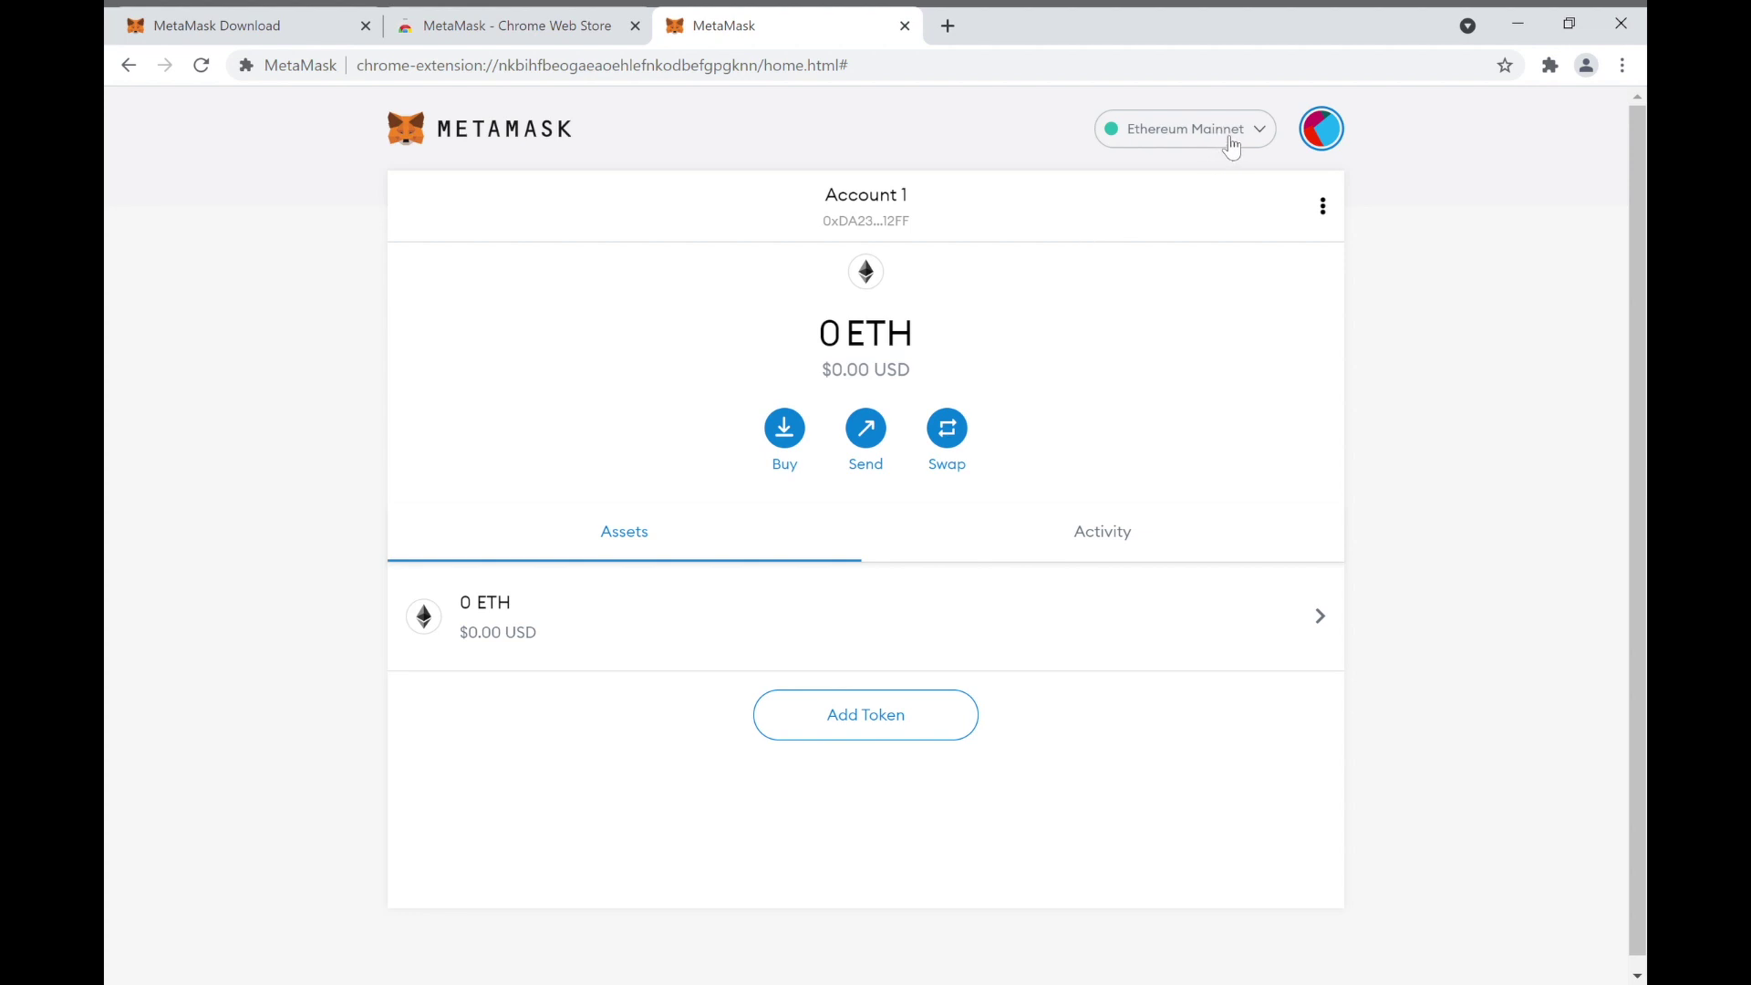
pyautogui.click(1231, 149)
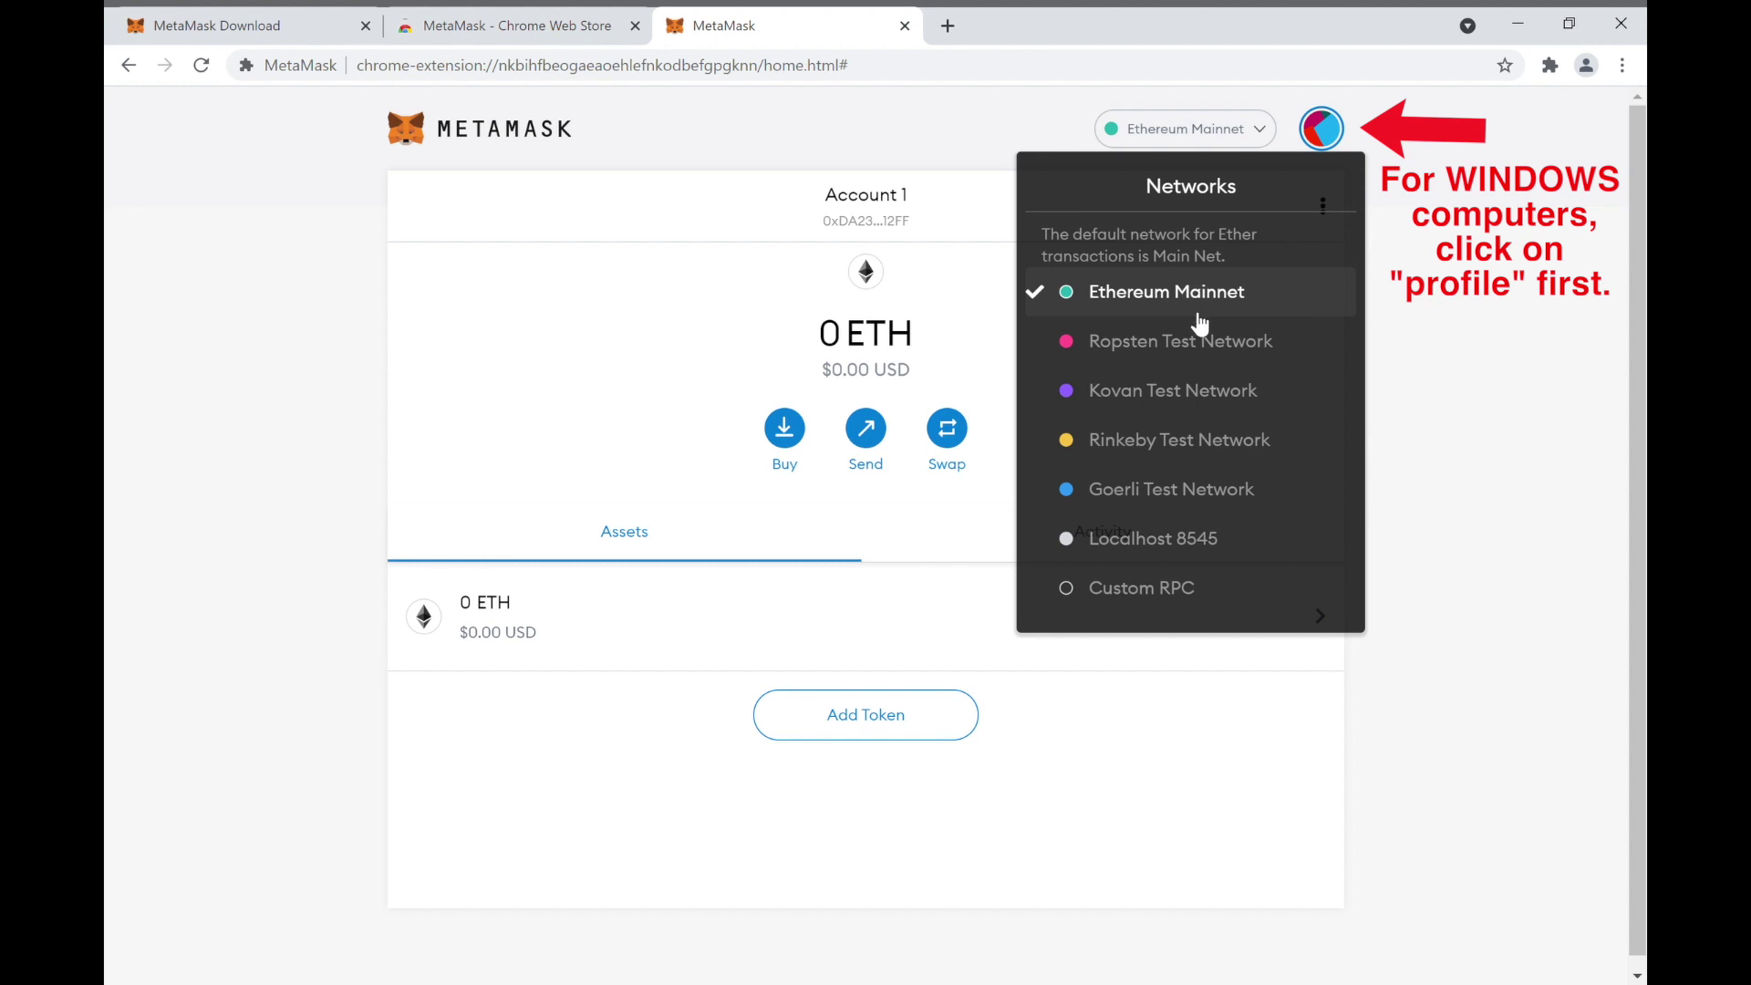
# Start a new Custom RPC network and paste in the Binance Smart Chain network name.
pyautogui.click(1156, 594)
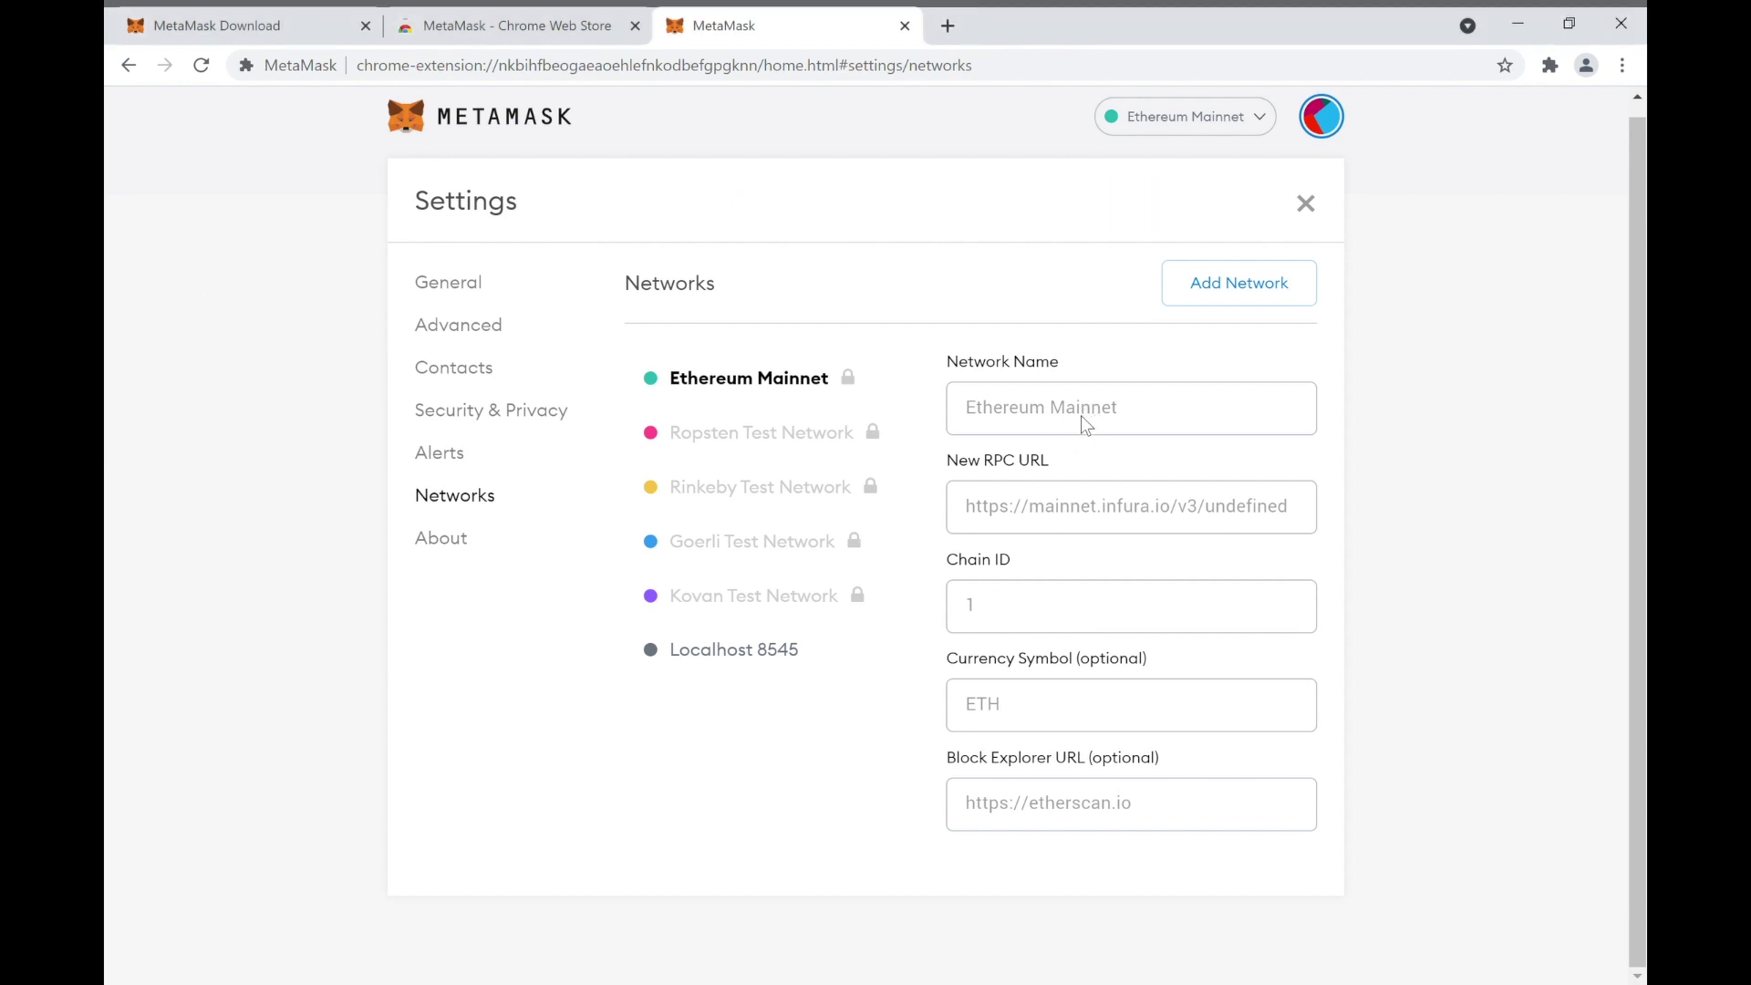
pyautogui.click(1233, 294)
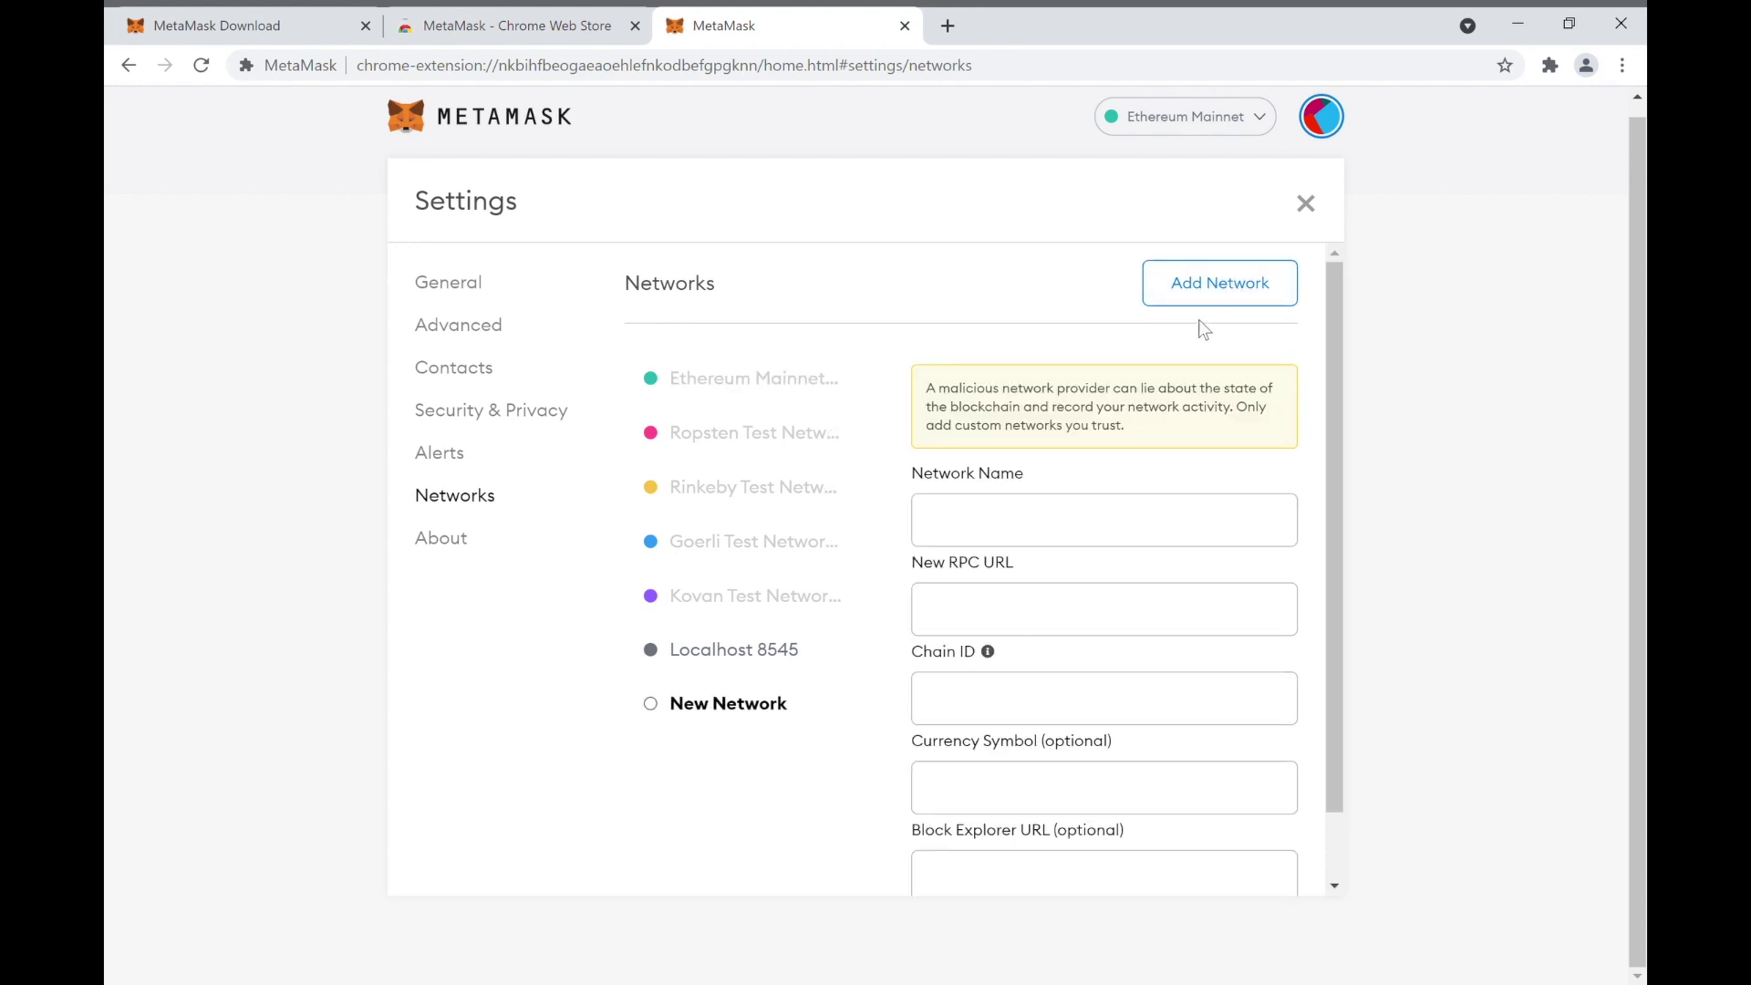
pyautogui.click(994, 534)
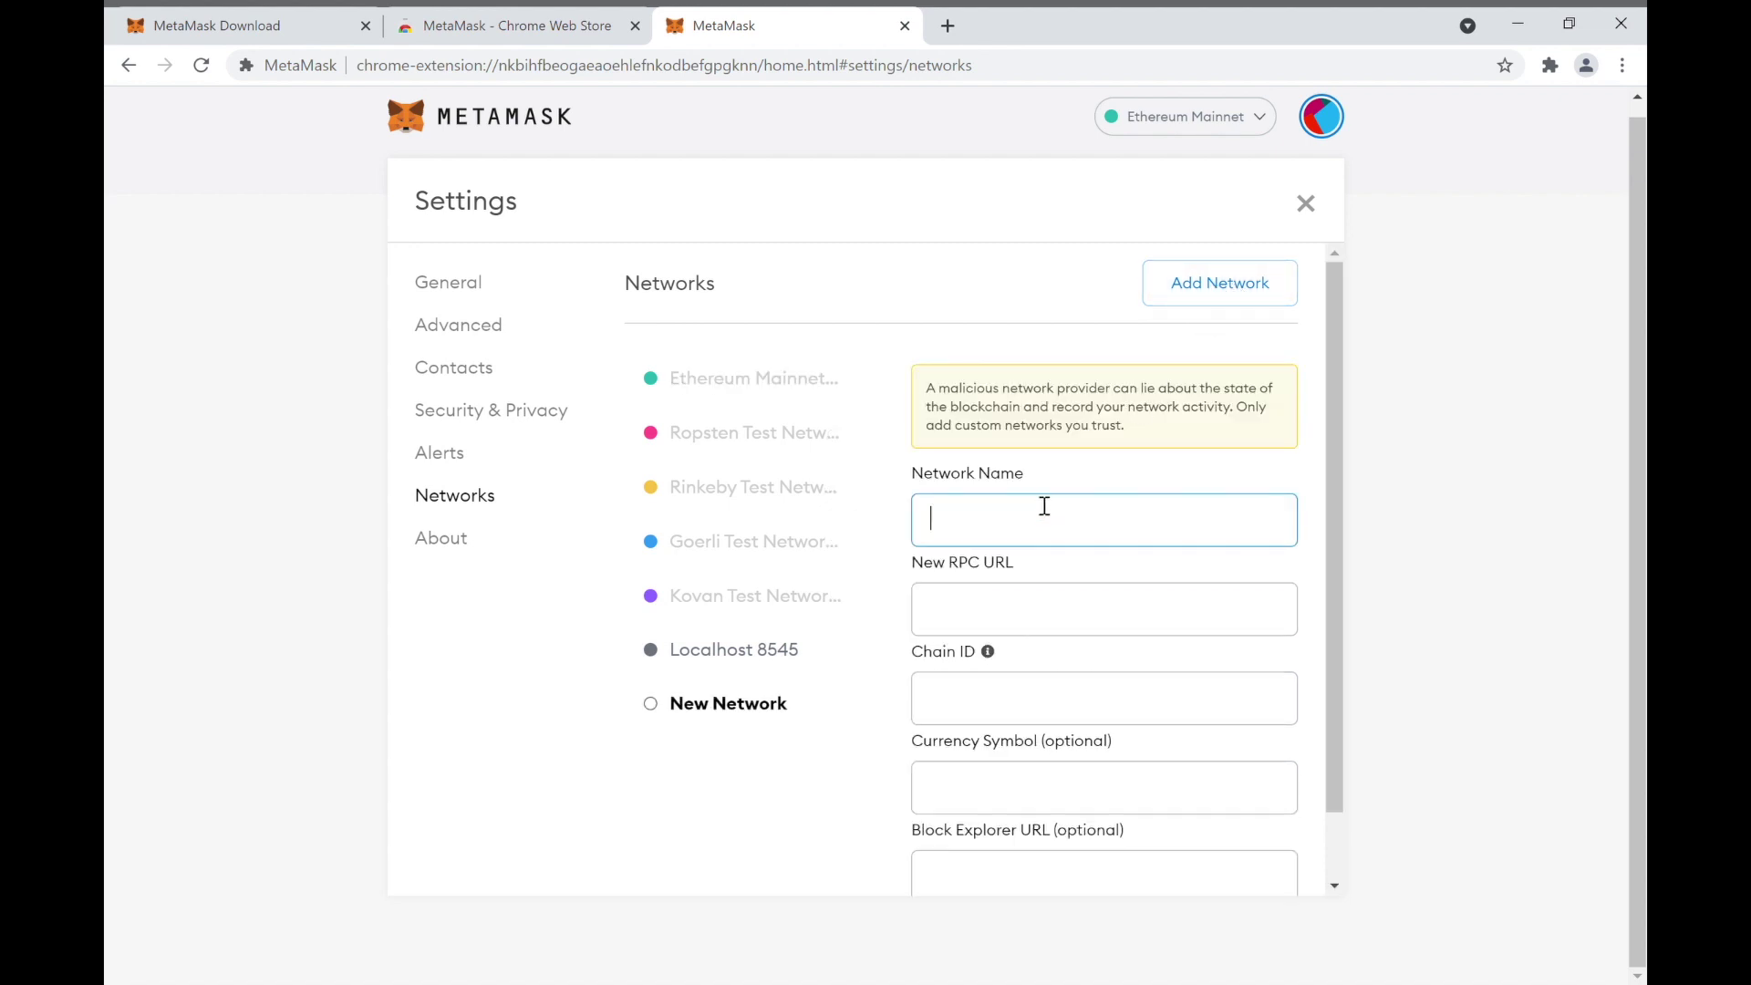
pyautogui.write('Binance Smart Chain New RPC')
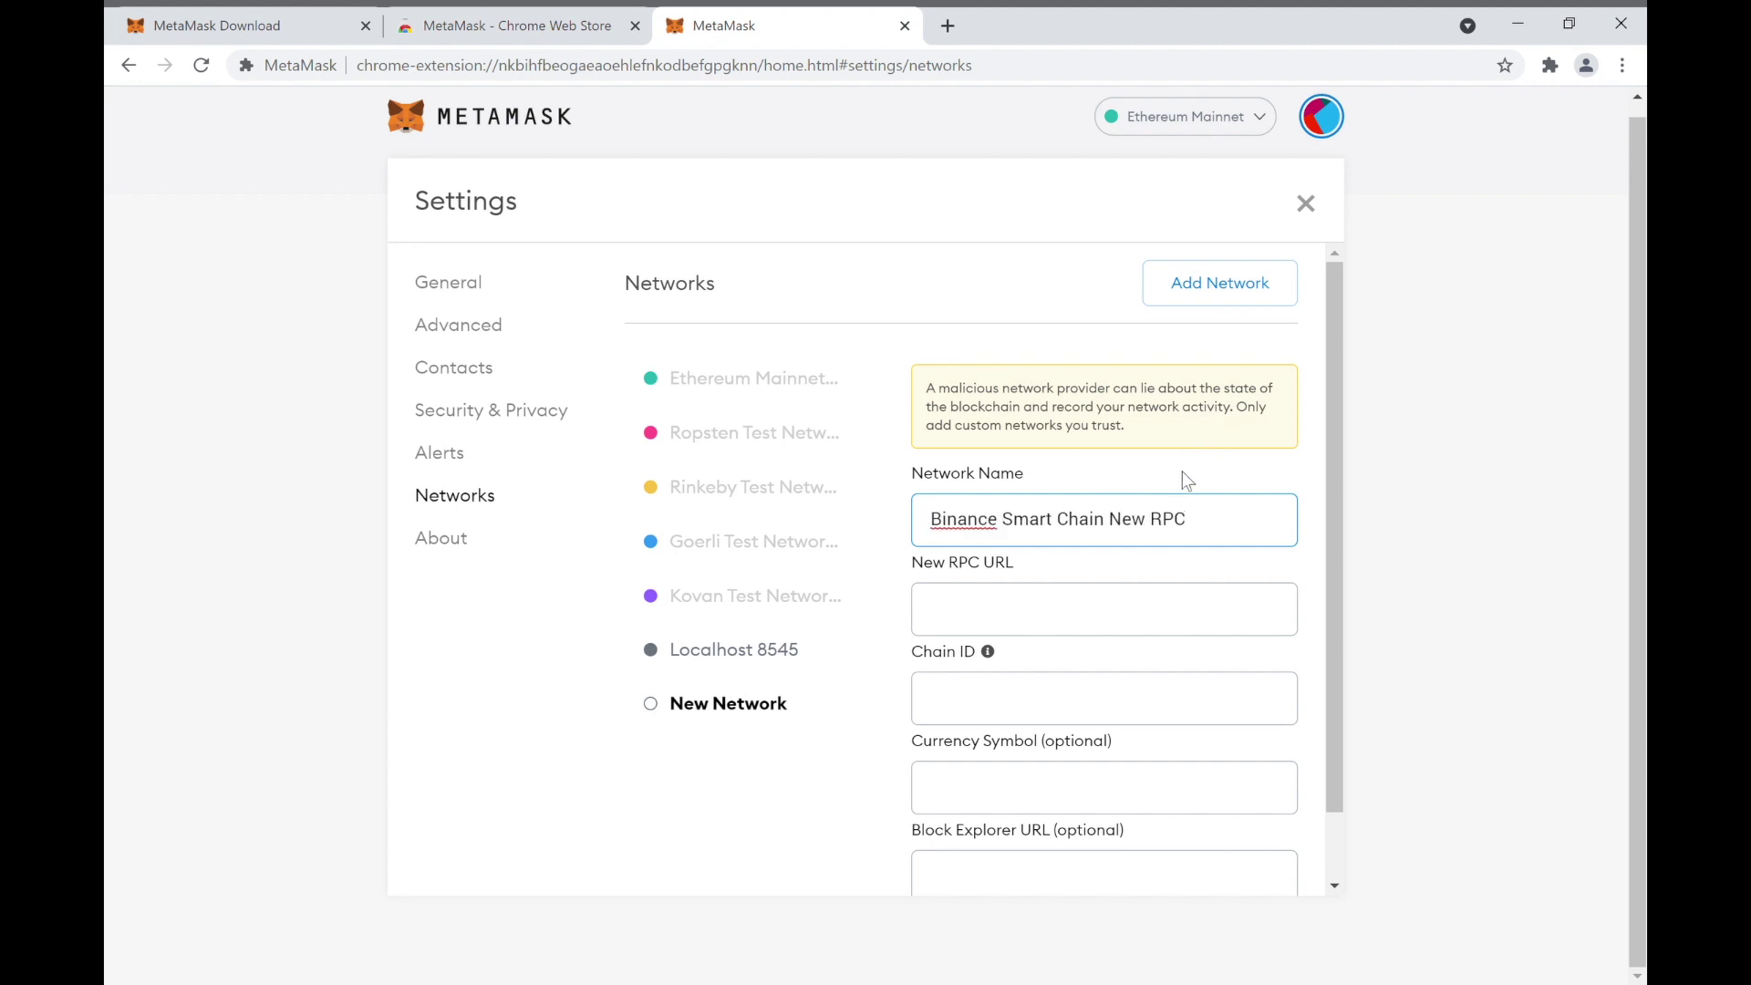
# Paste the BSC RPC URL, enter chain ID 56, symbol BNB and bscscan.com explorer, then save.
pyautogui.click(1100, 621)
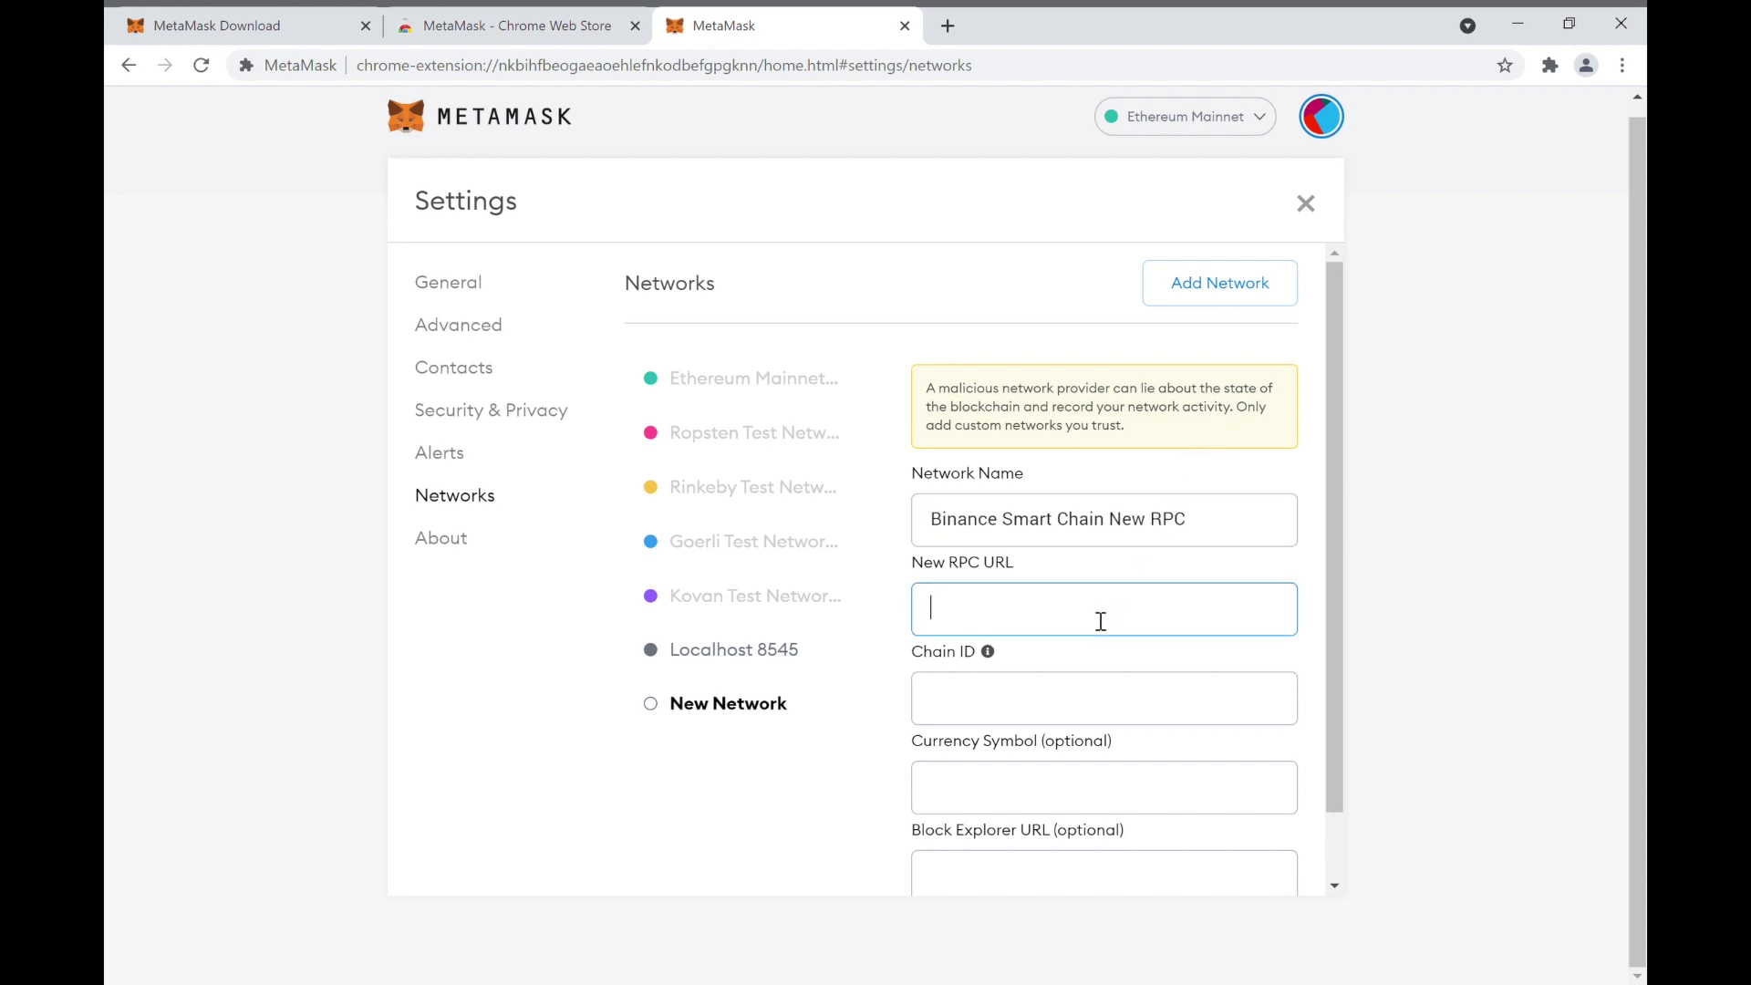
pyautogui.click(999, 981)
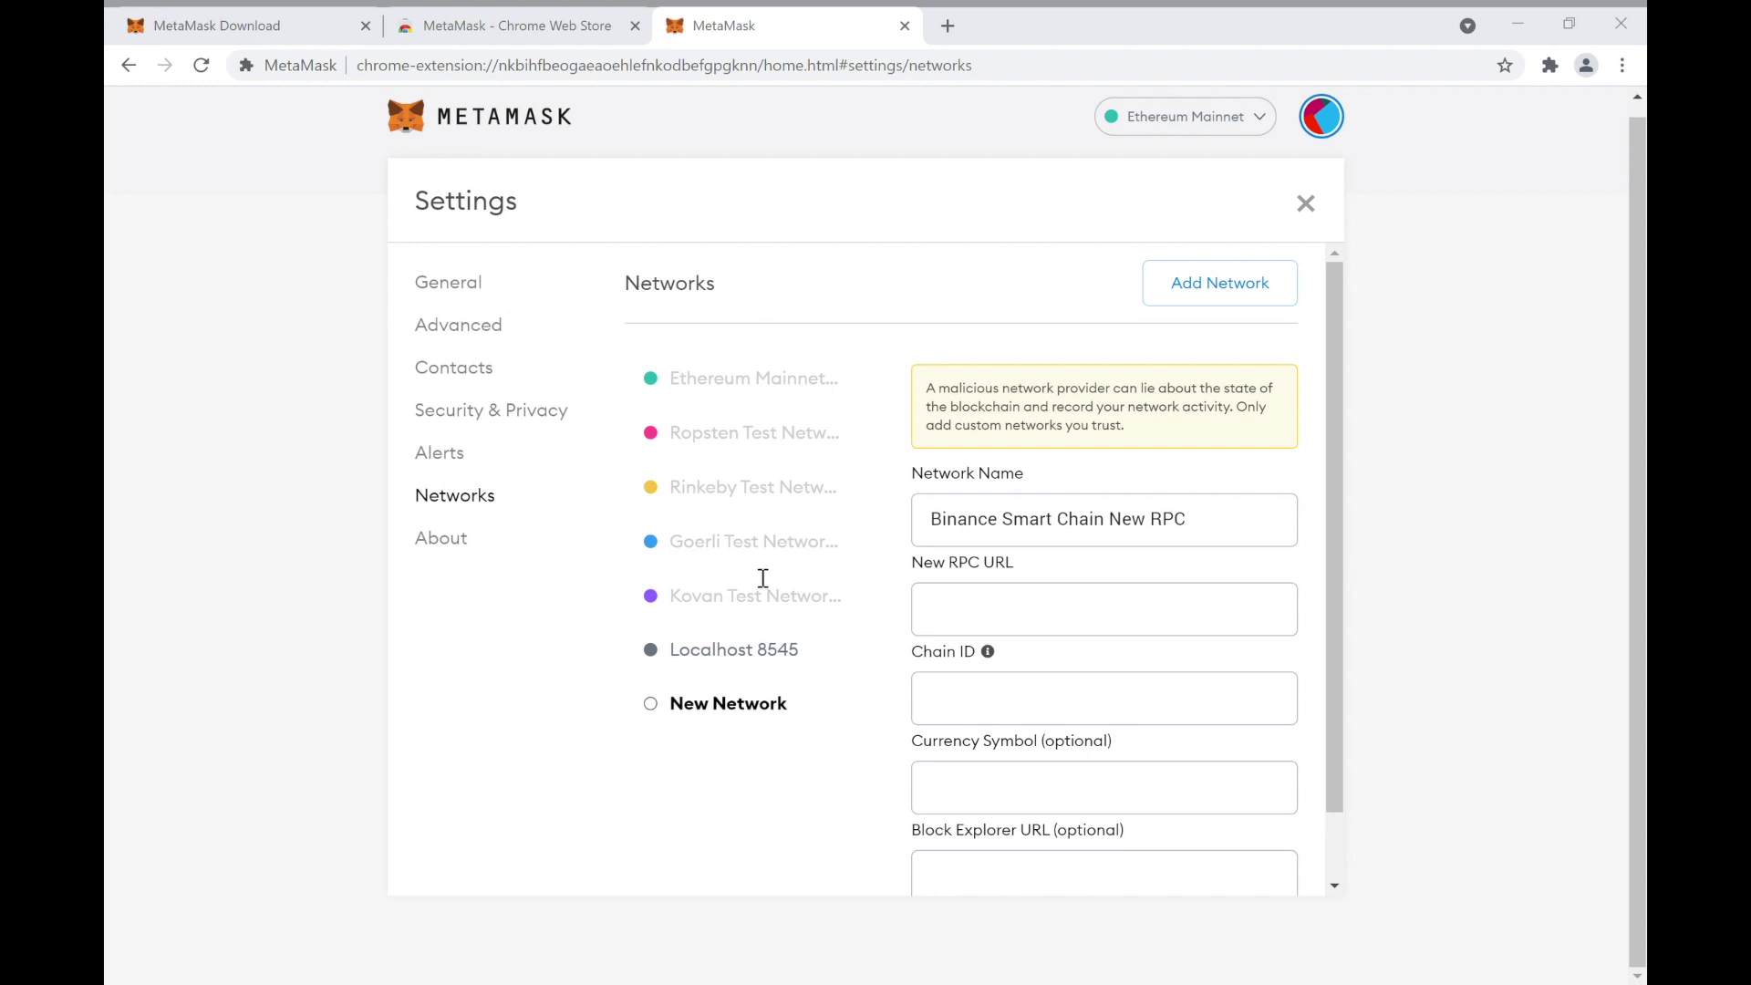
pyautogui.click(1518, 575)
pyautogui.click(1063, 608)
pyautogui.write('https://bsc-dataseed1.binance.org/')
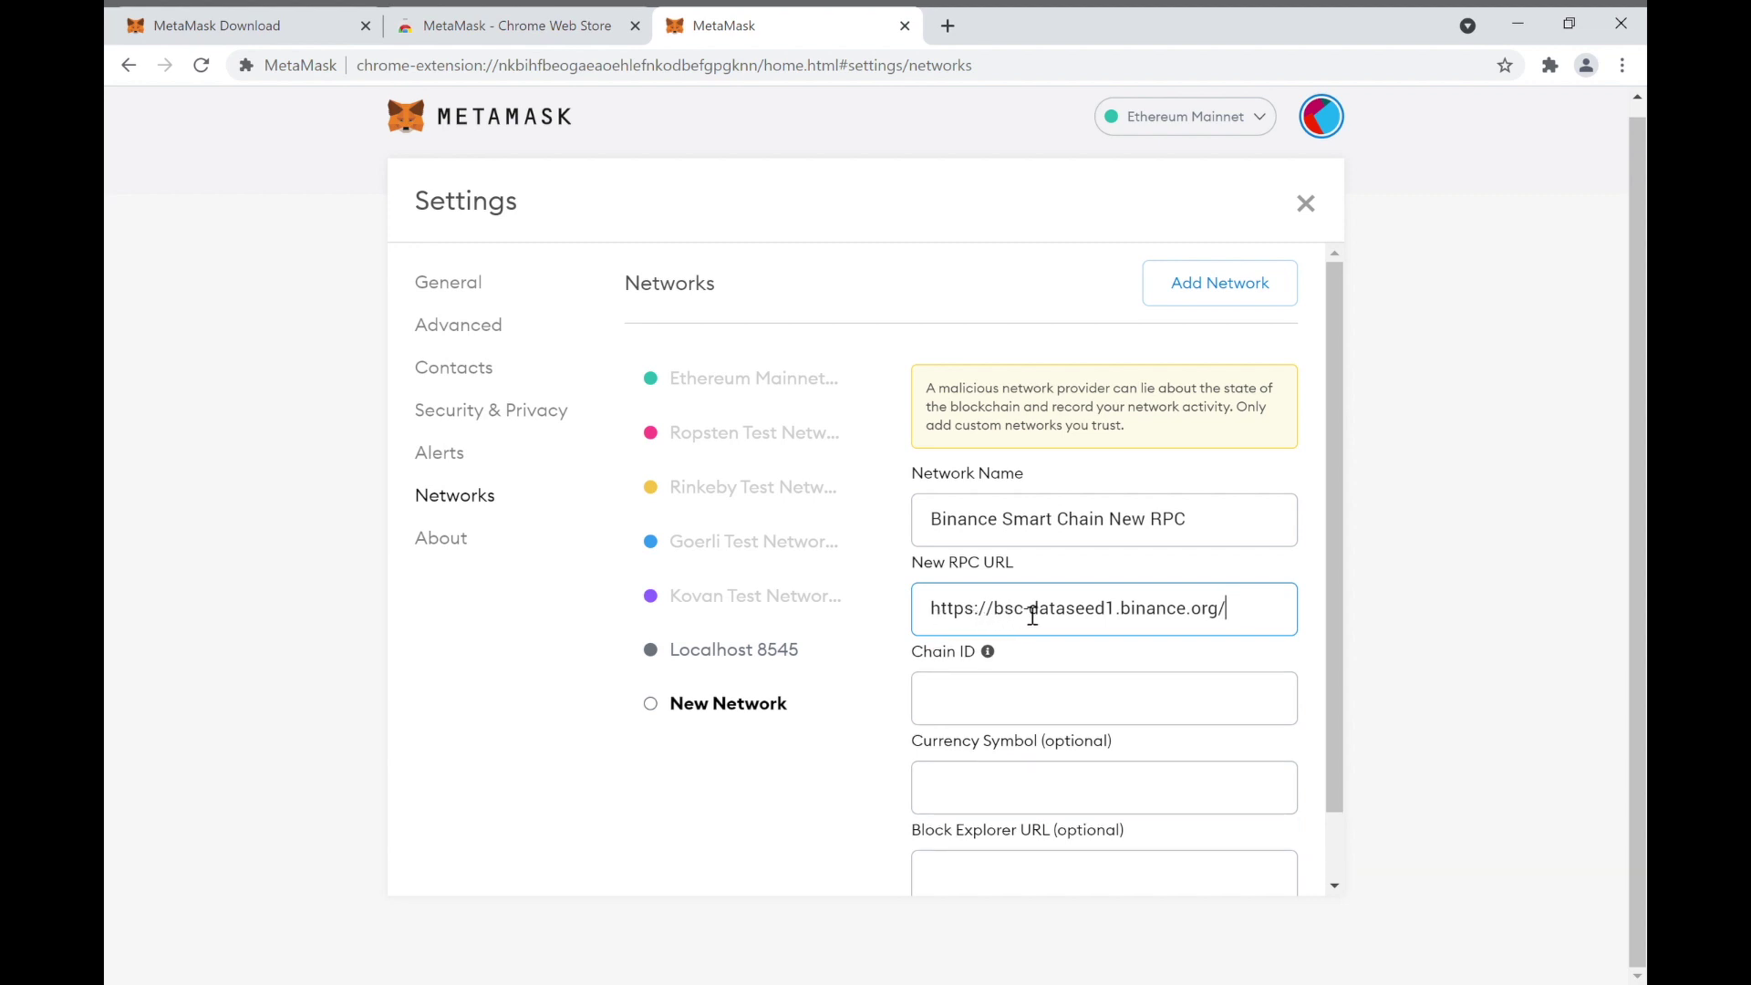
pyautogui.click(1075, 700)
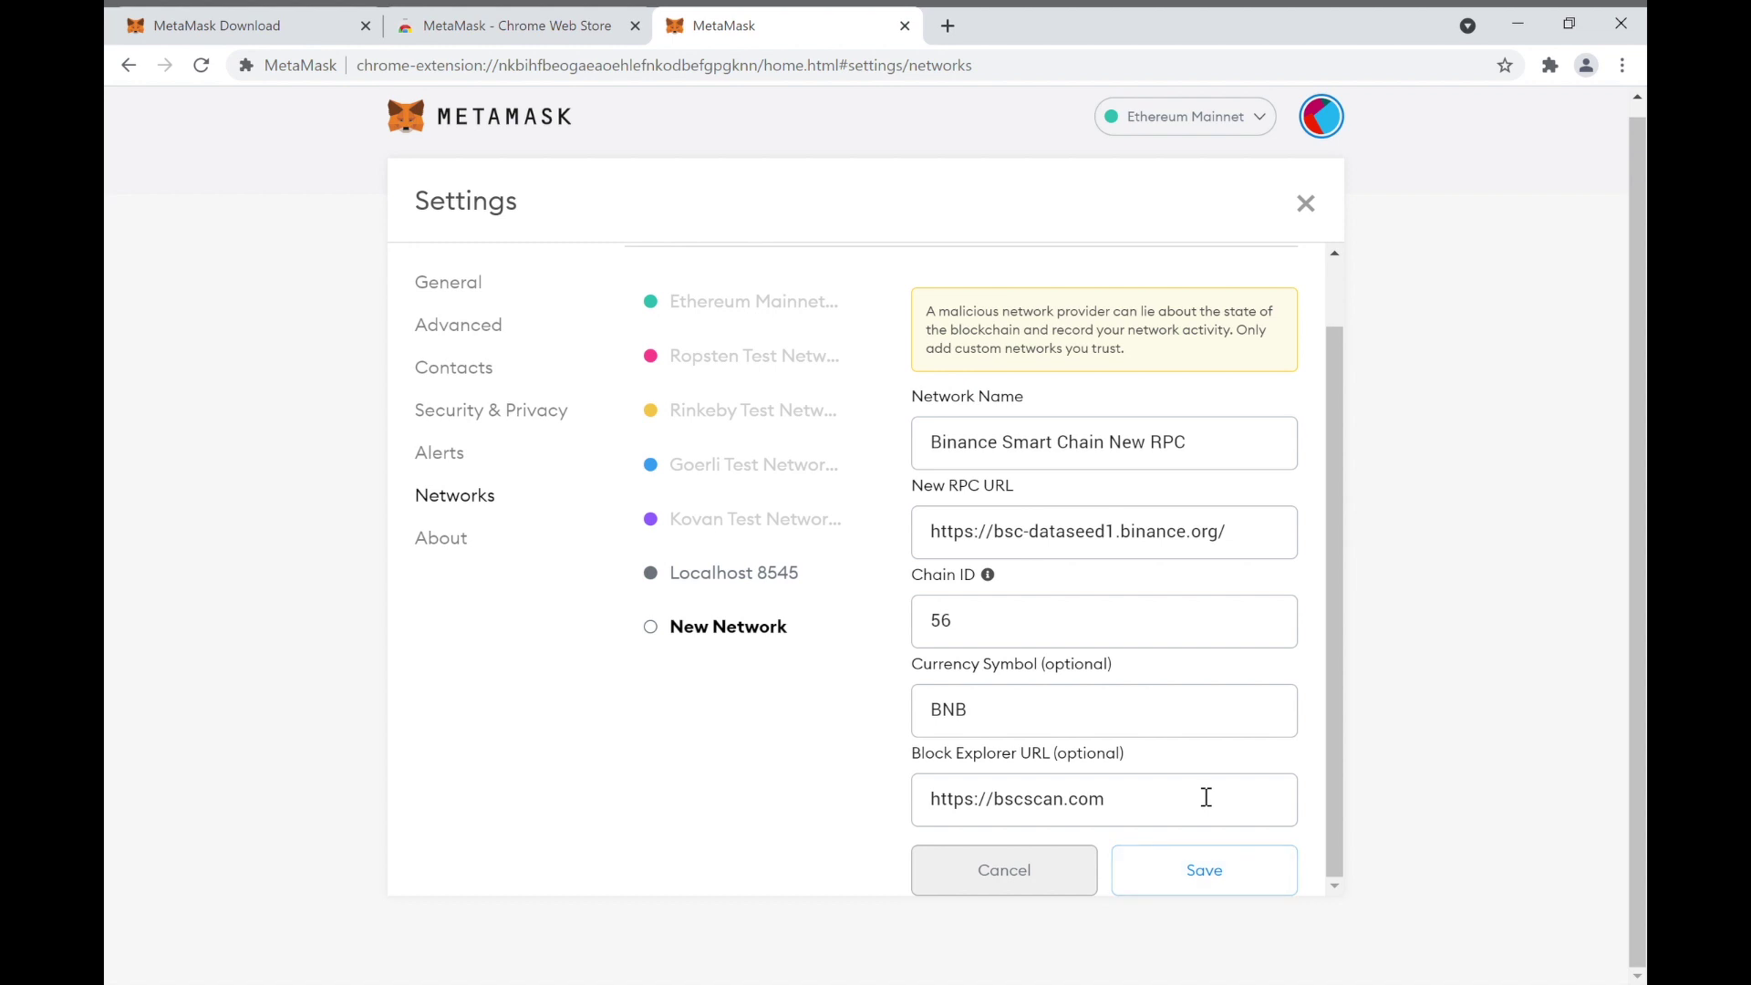
pyautogui.click(1187, 863)
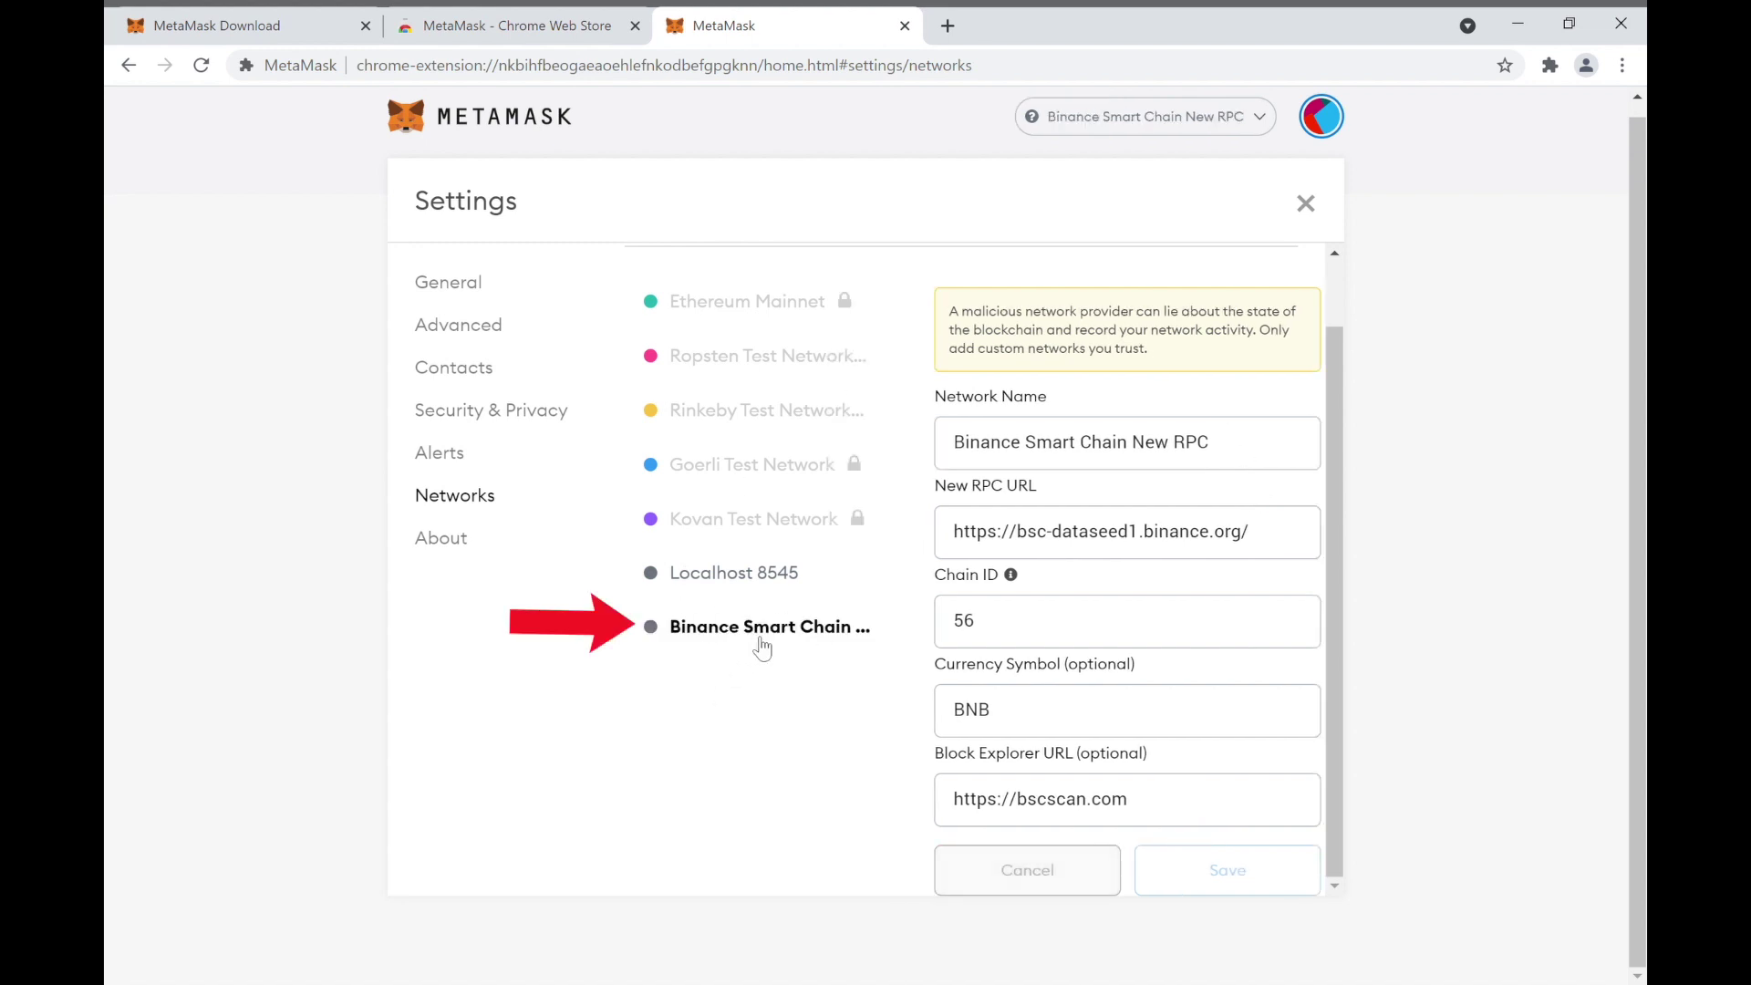
pyautogui.scroll(1, 1231, 539)
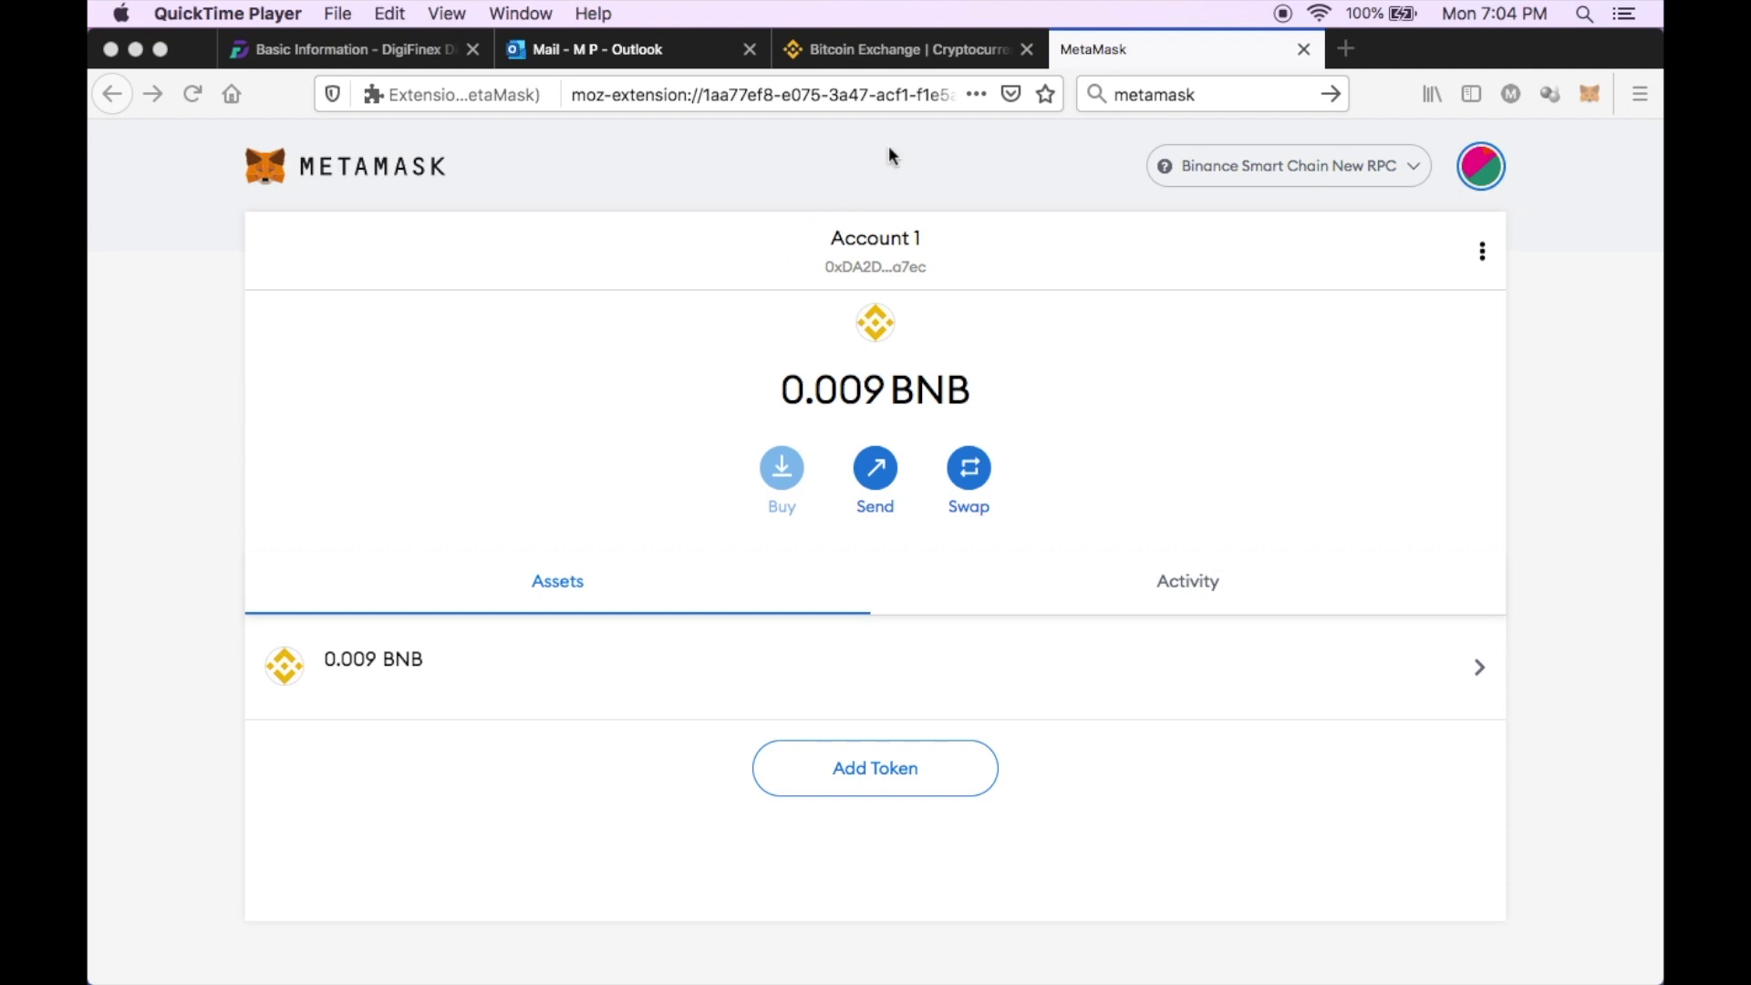
# In Binance's Fiat and Spot wallet, start a BNB withdrawal on BSC, then switch to MetaMask.
pyautogui.click(941, 42)
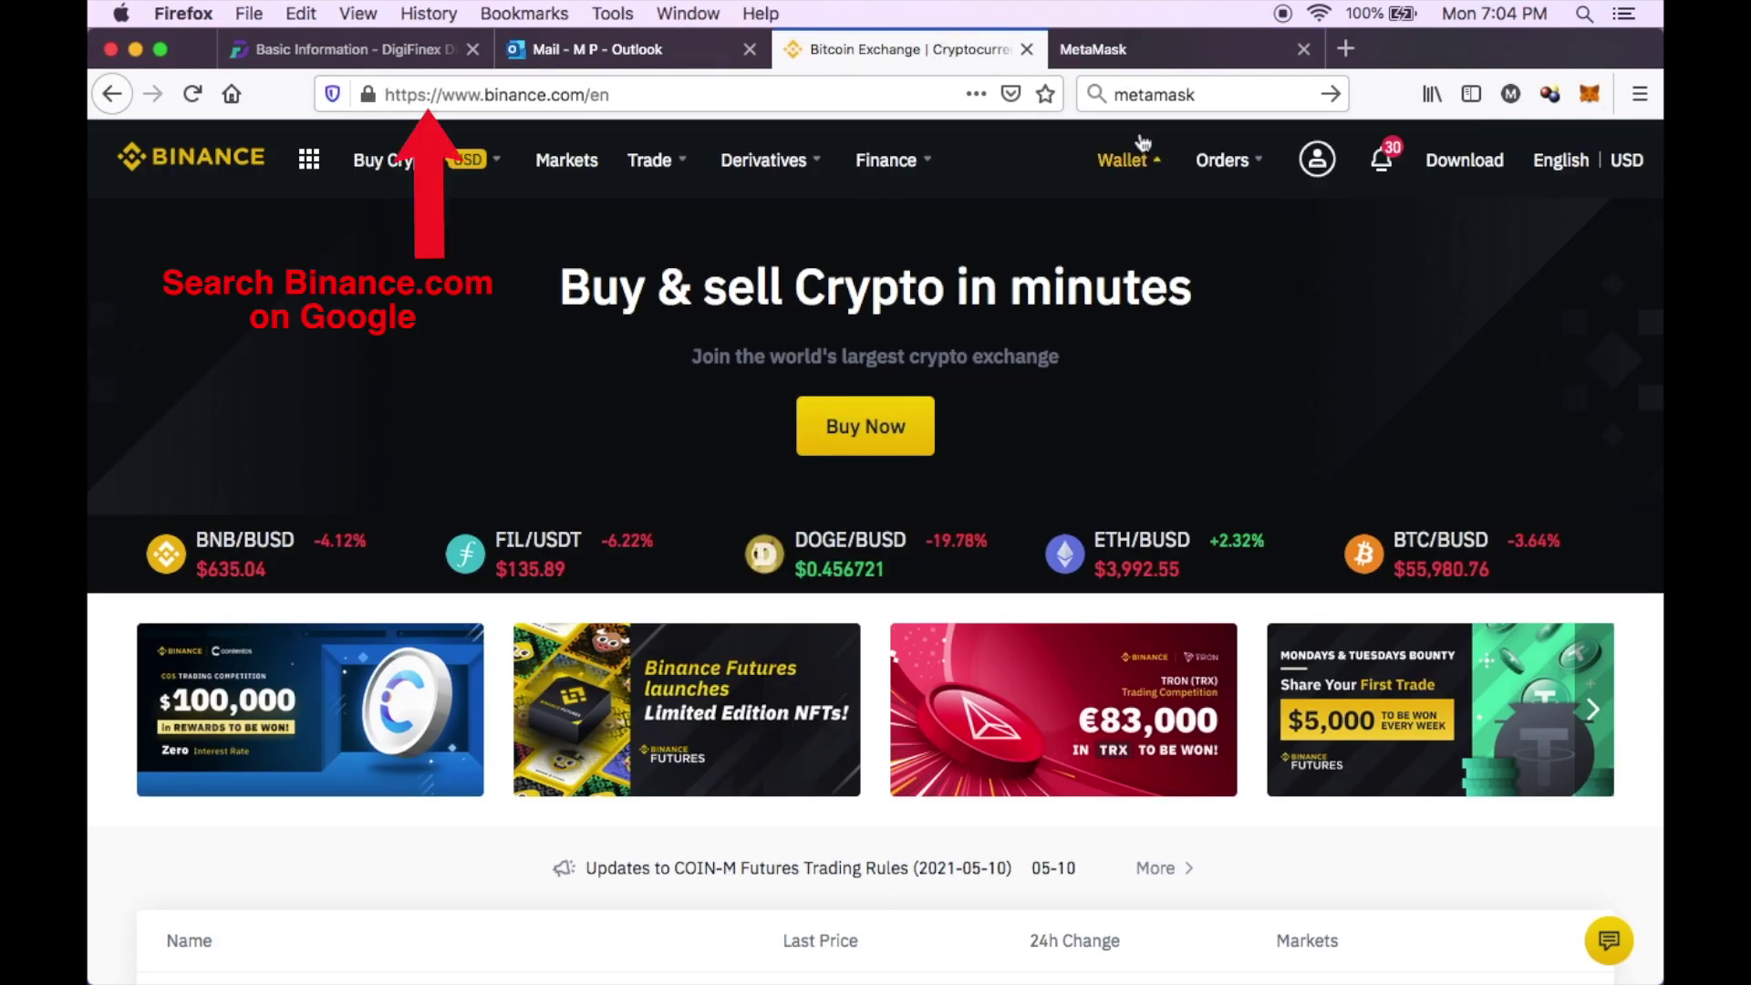
pyautogui.moveTo(1145, 164)
pyautogui.click(1156, 274)
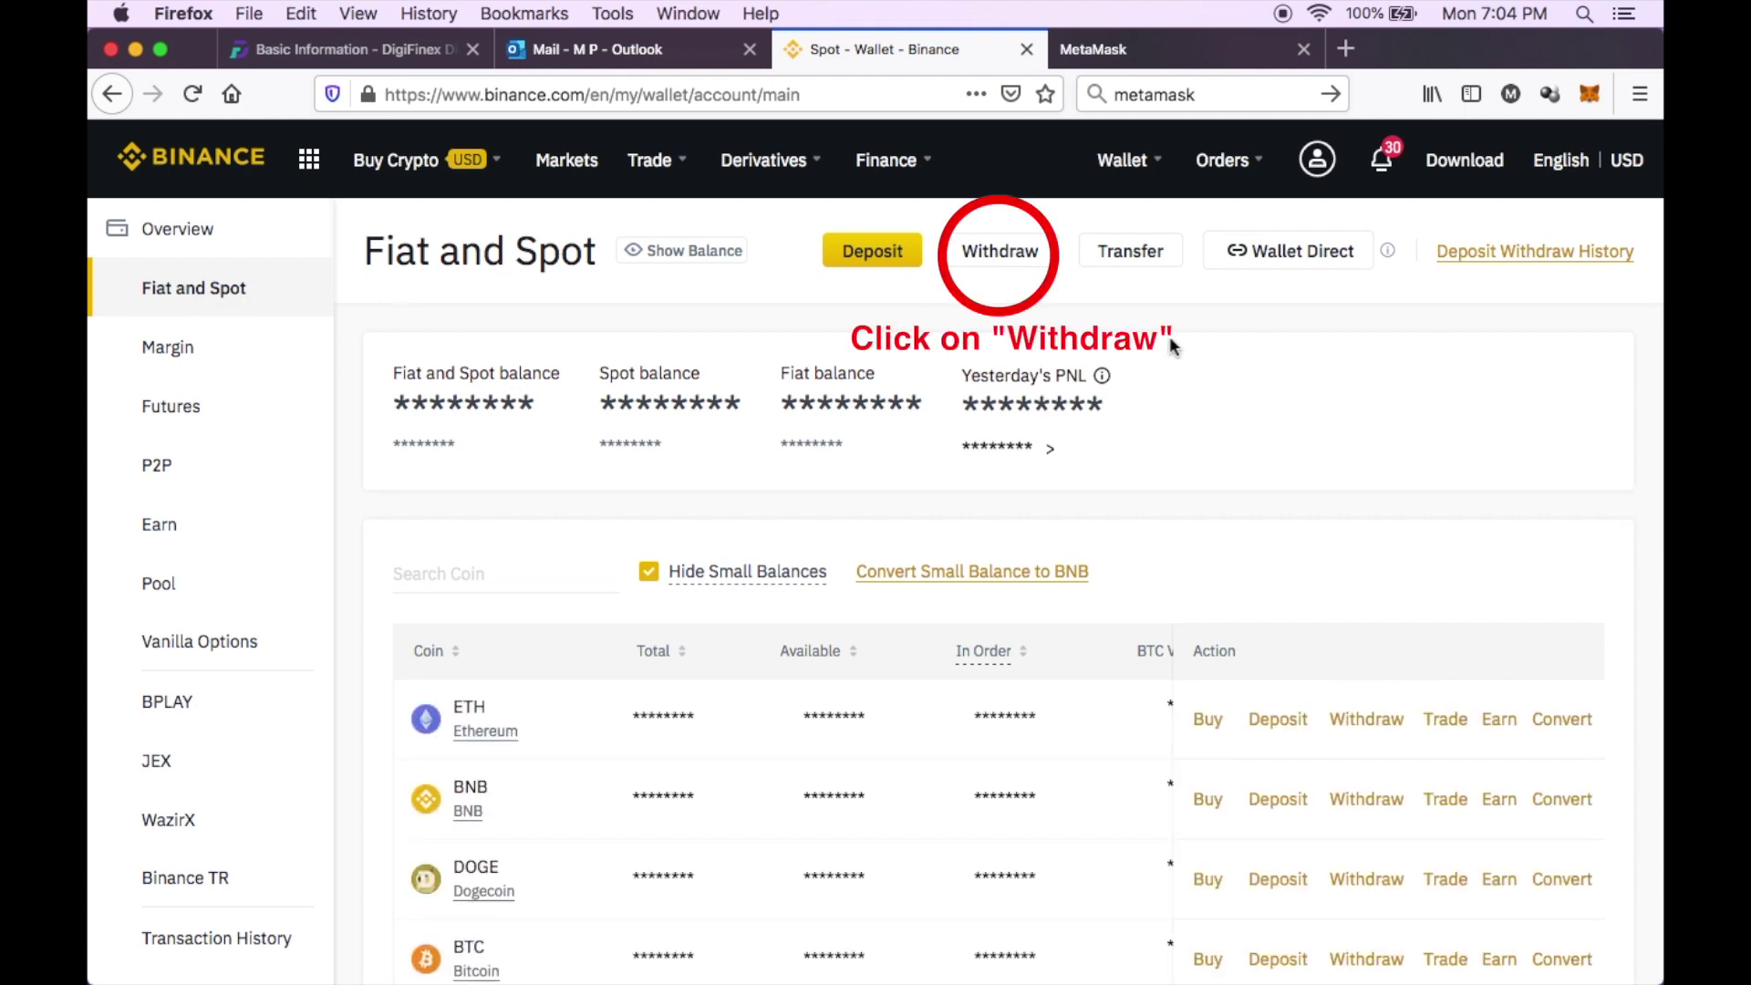
pyautogui.click(1022, 256)
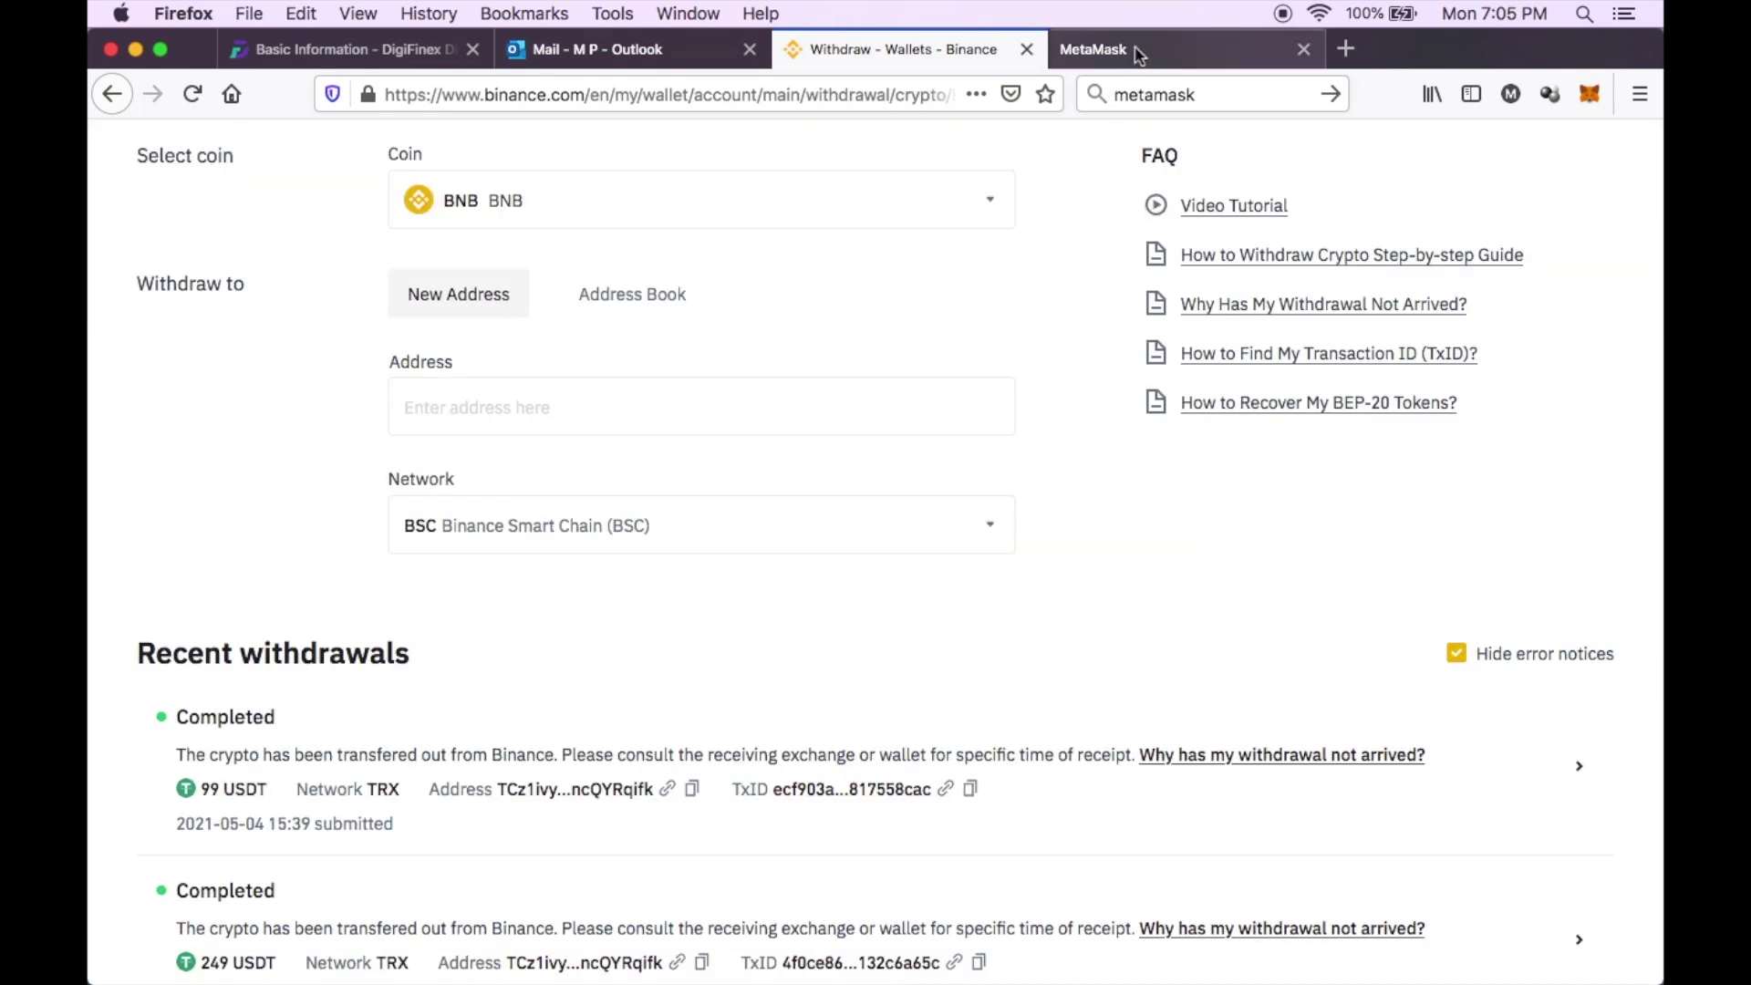
pyautogui.click(1134, 49)
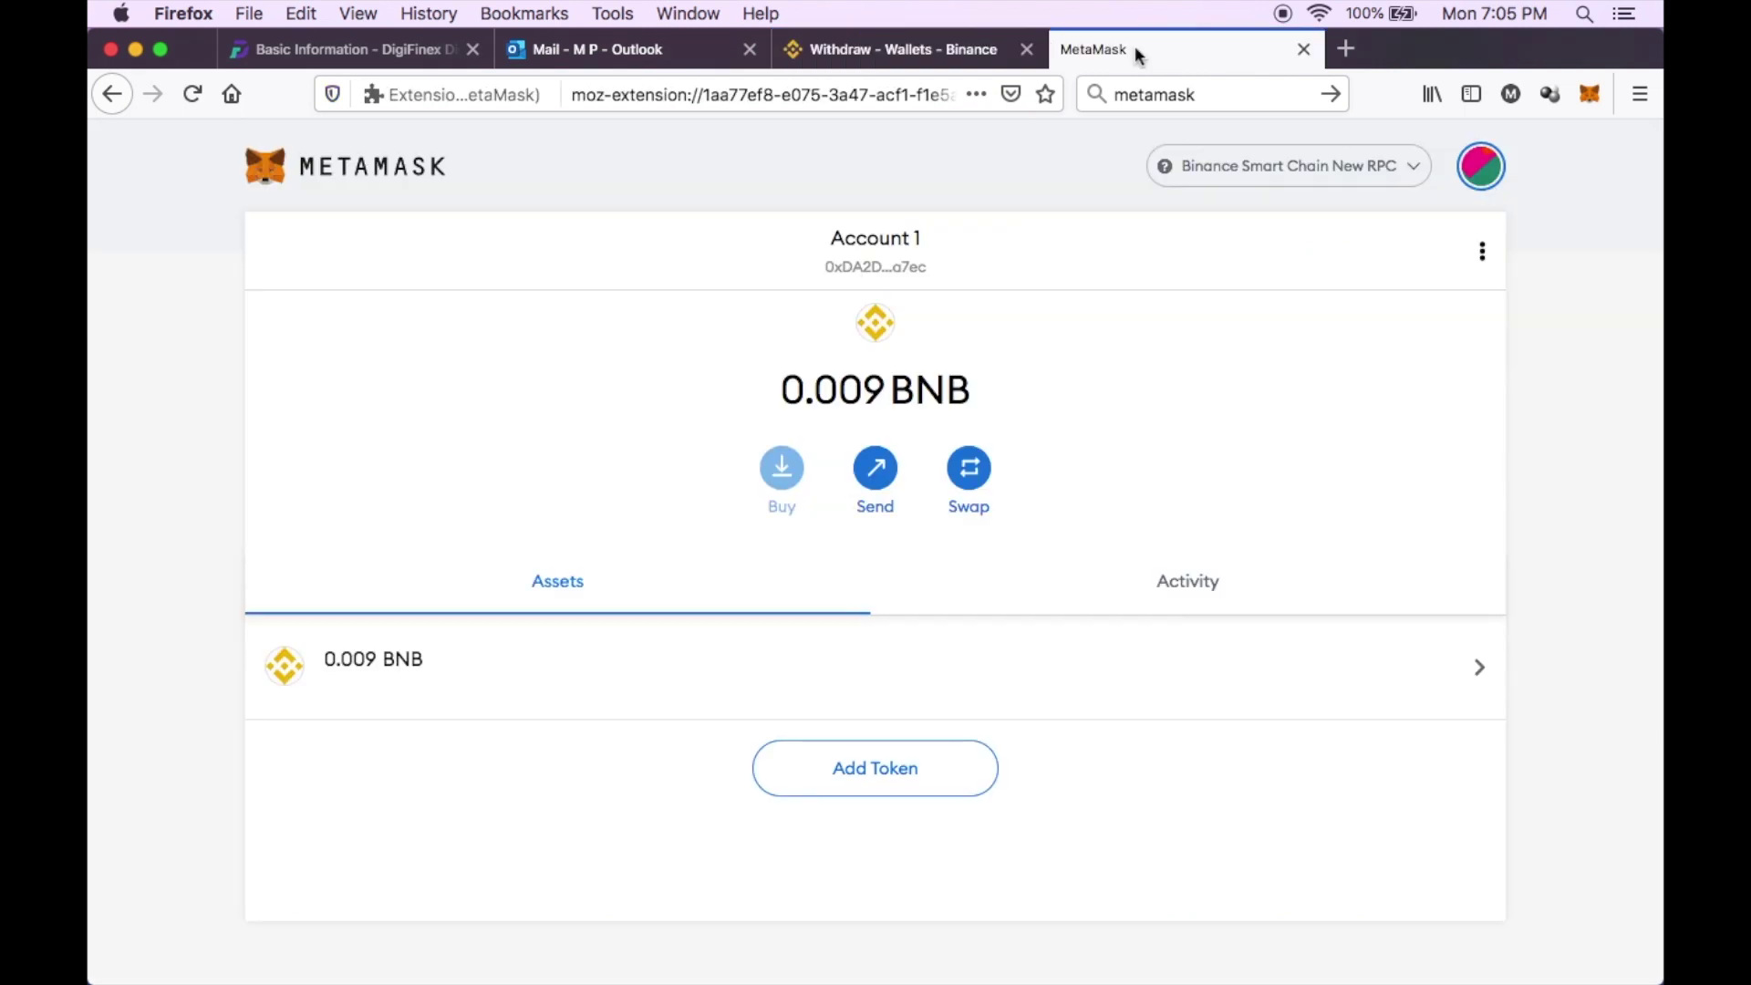
# Copy the MetaMask Account 1 address and paste it into Binance's withdrawal Address field.
pyautogui.click(872, 270)
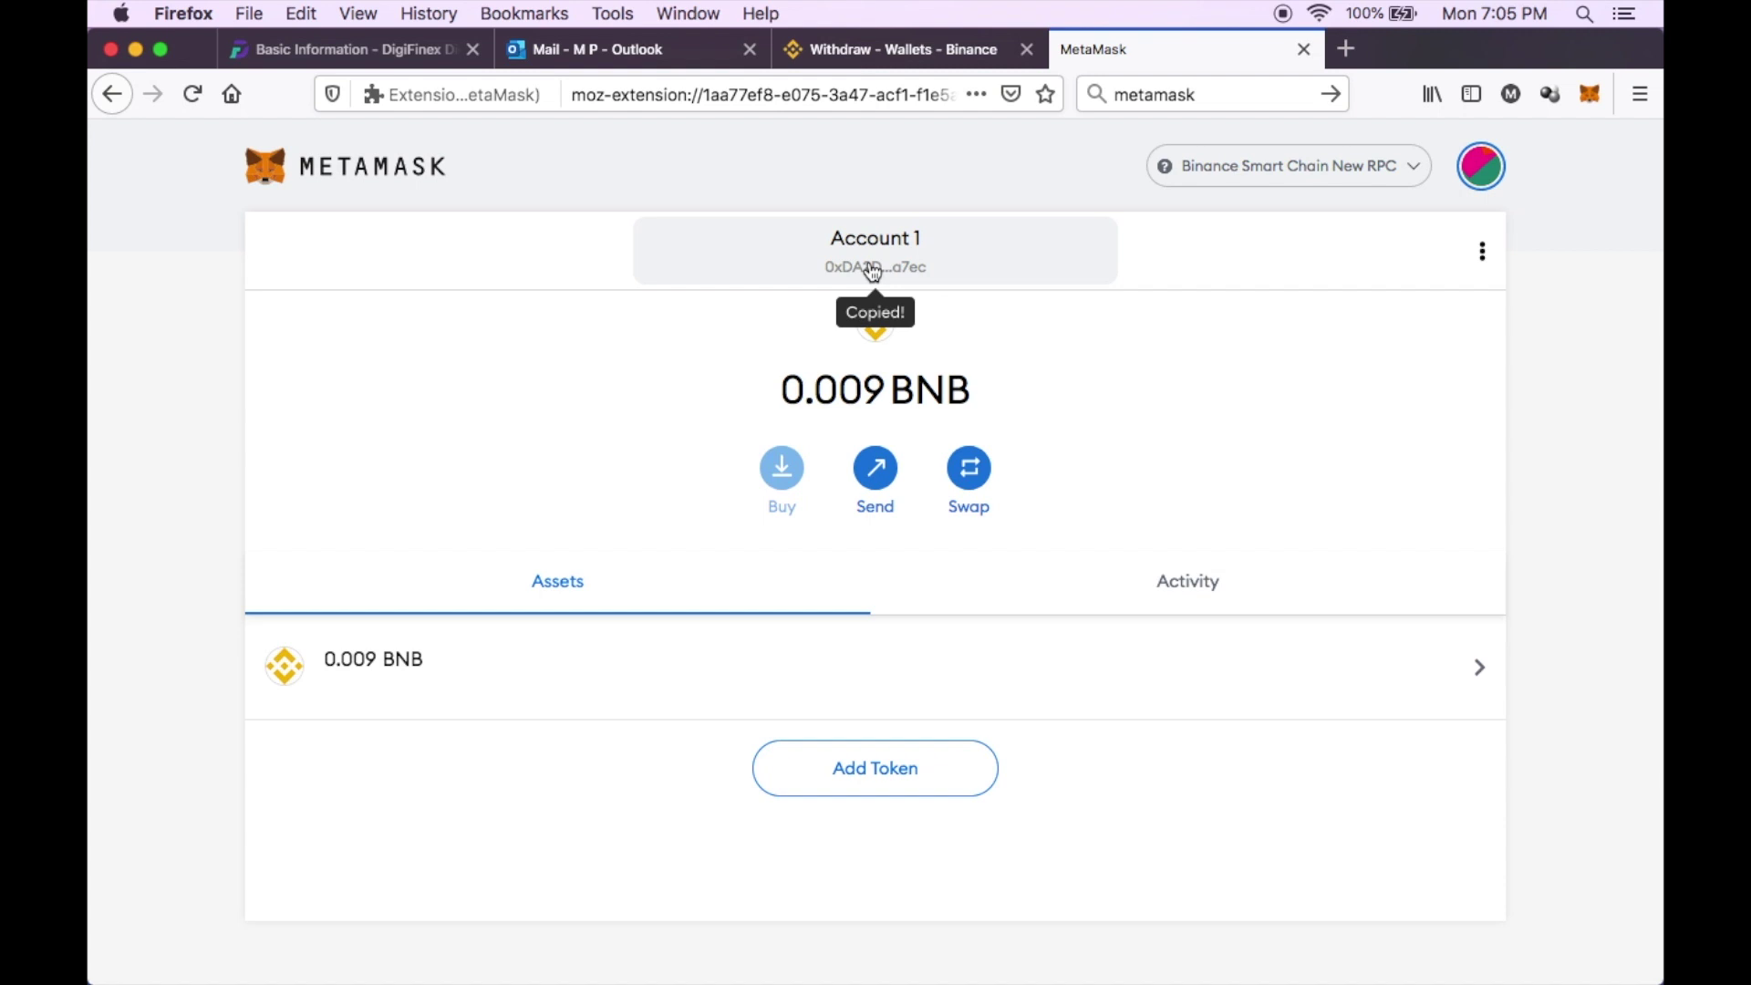
pyautogui.click(872, 51)
pyautogui.click(406, 423)
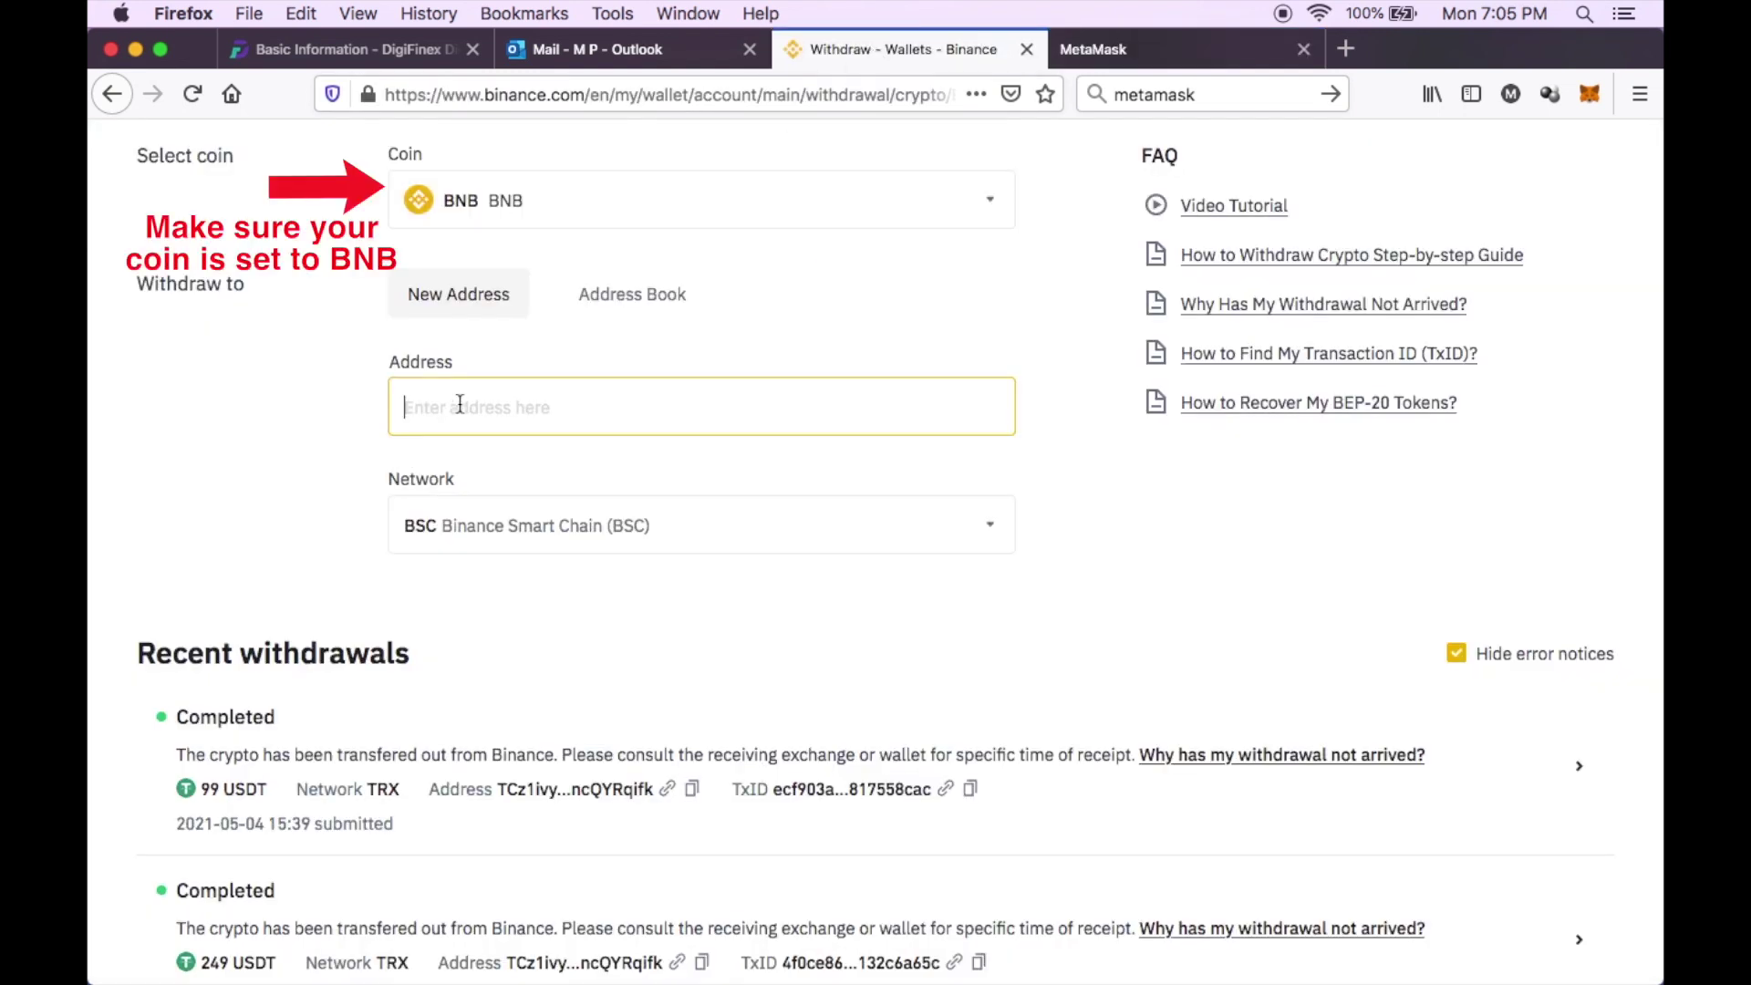
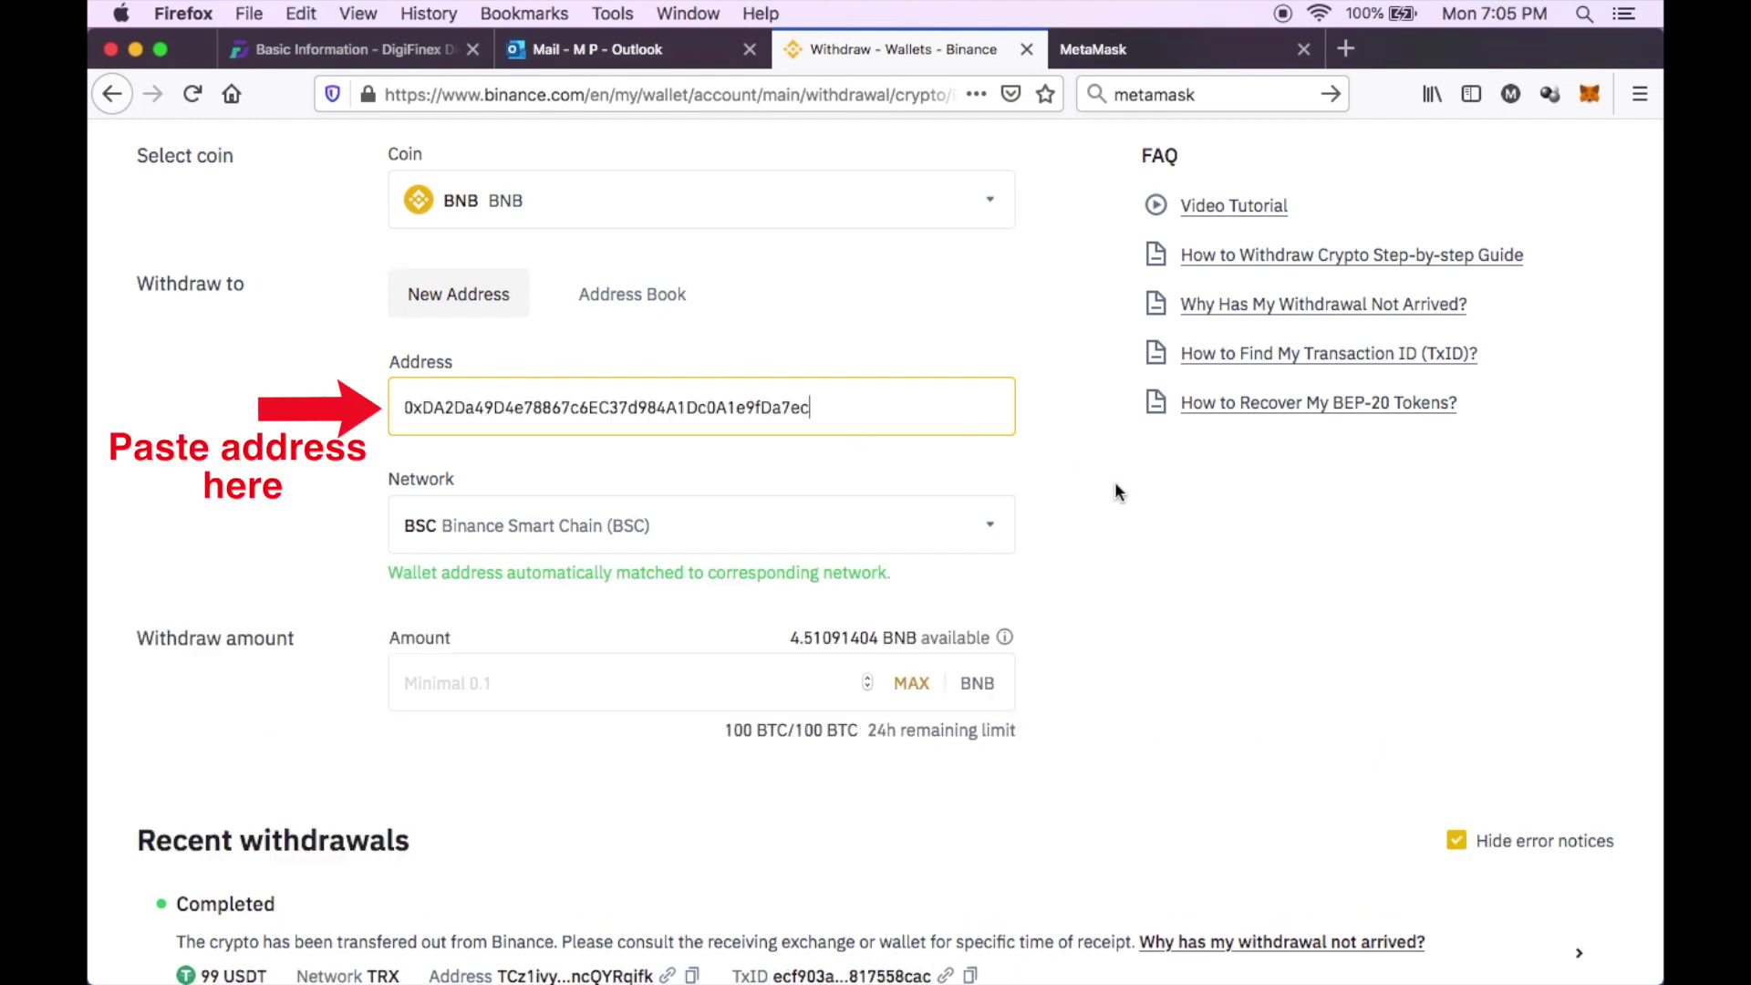
pyautogui.scroll(-3, 1121, 493)
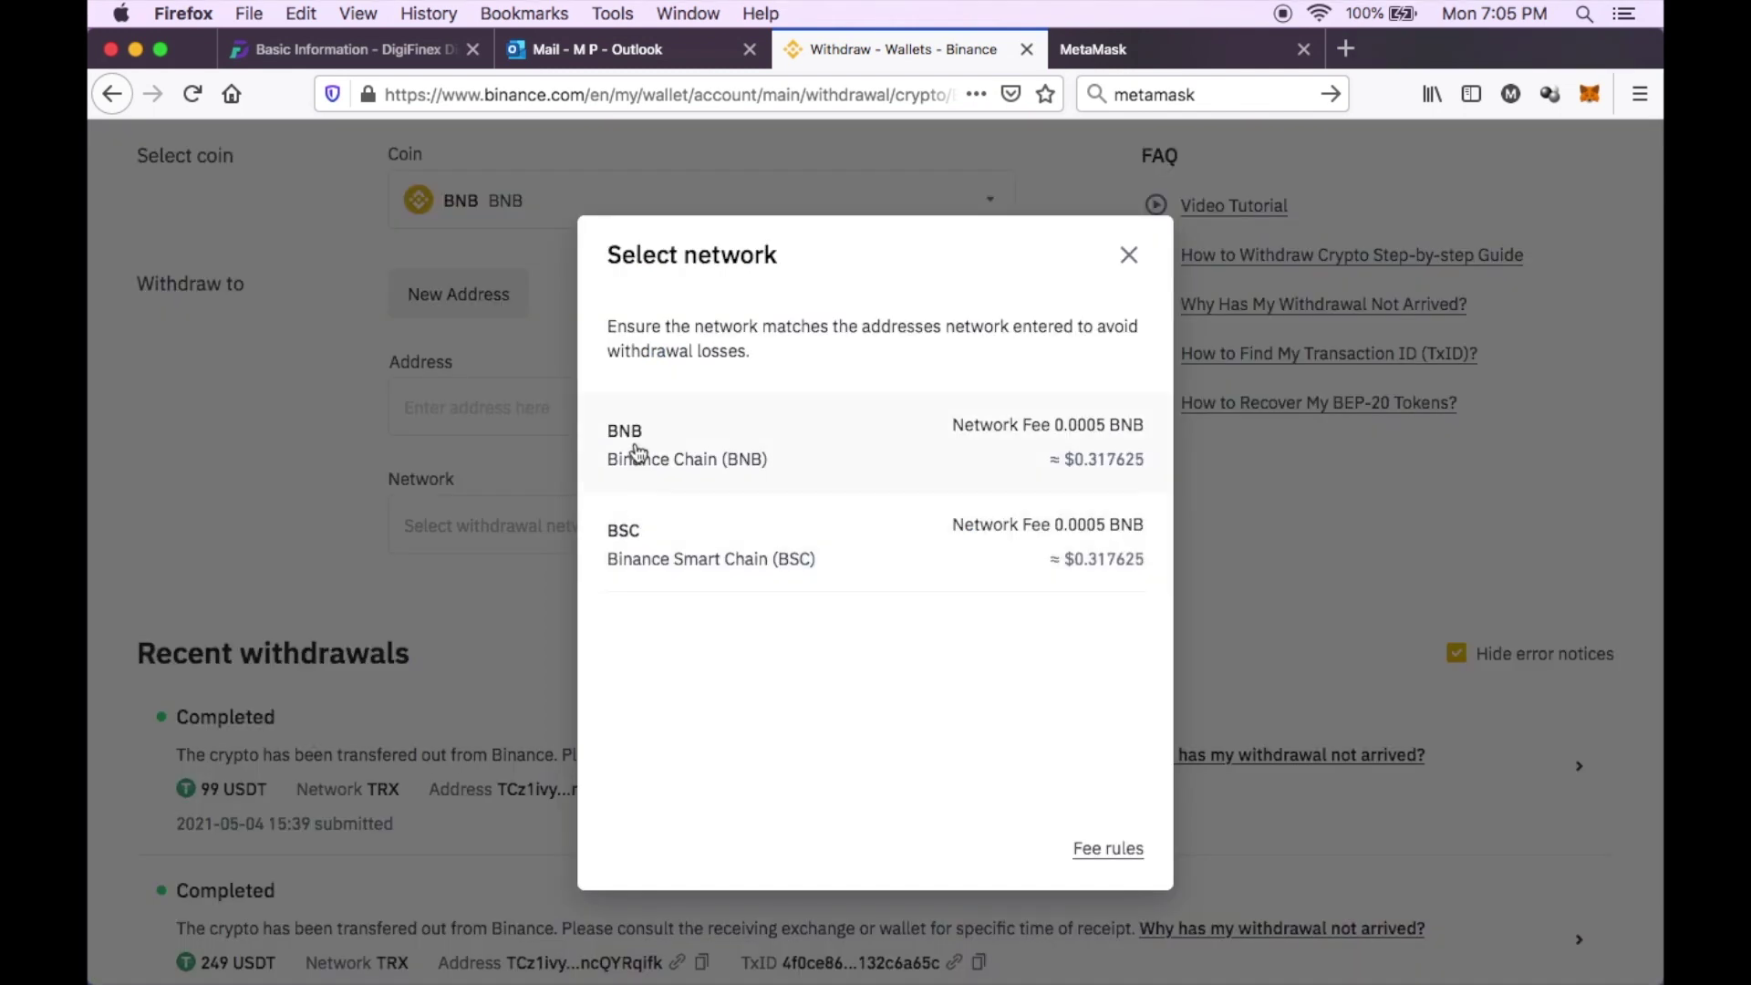
# Choose the BSC network, acknowledge its warning, and change the amount to 0.15 BNB.
pyautogui.click(945, 564)
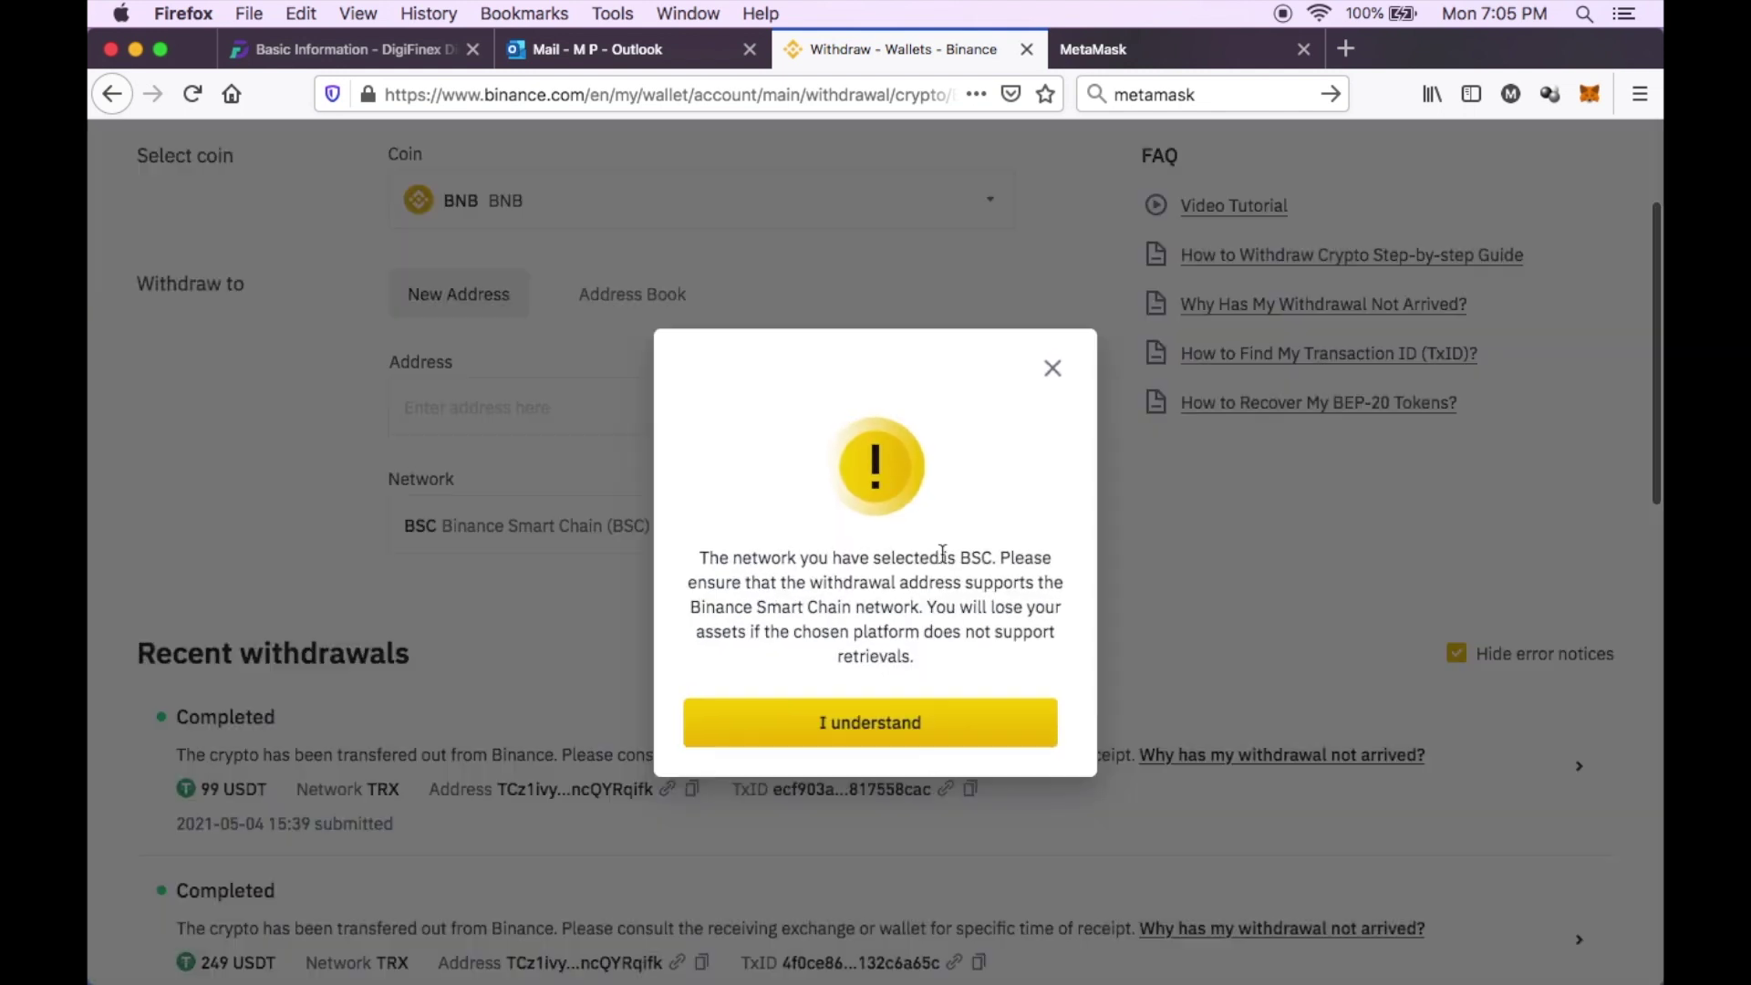
pyautogui.click(908, 735)
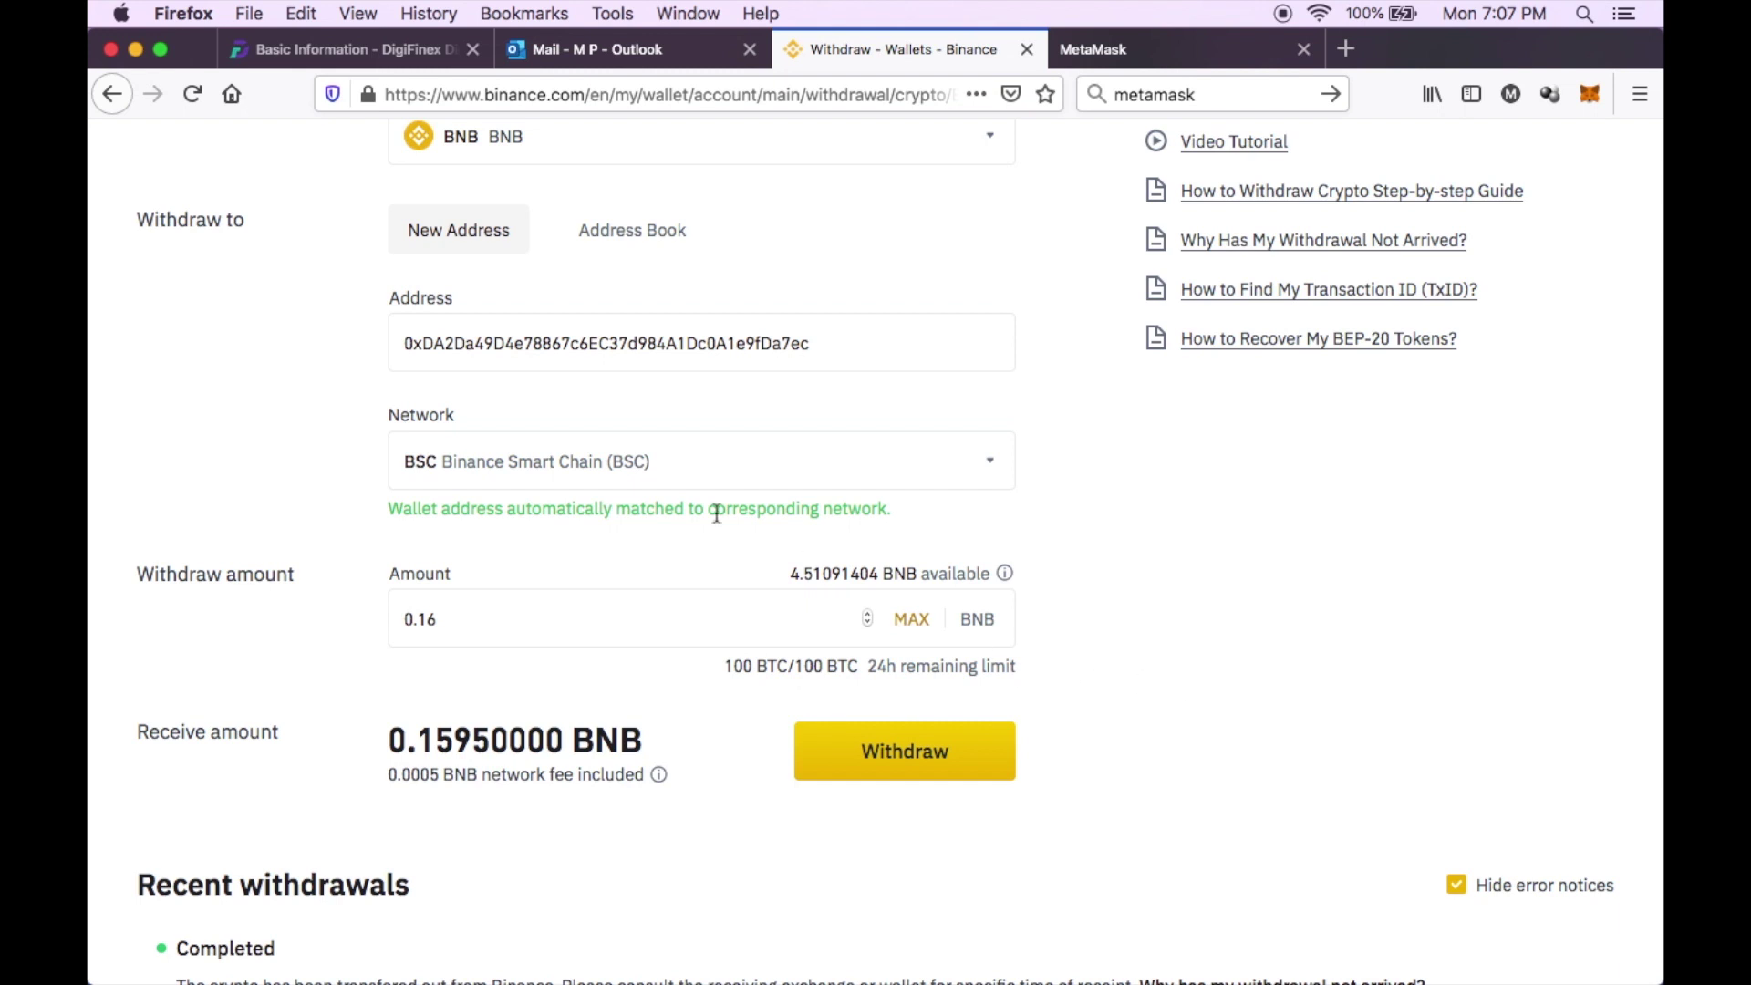
pyautogui.press('BackSpace')
pyautogui.write('5')
pyautogui.scroll(1, 1223, 599)
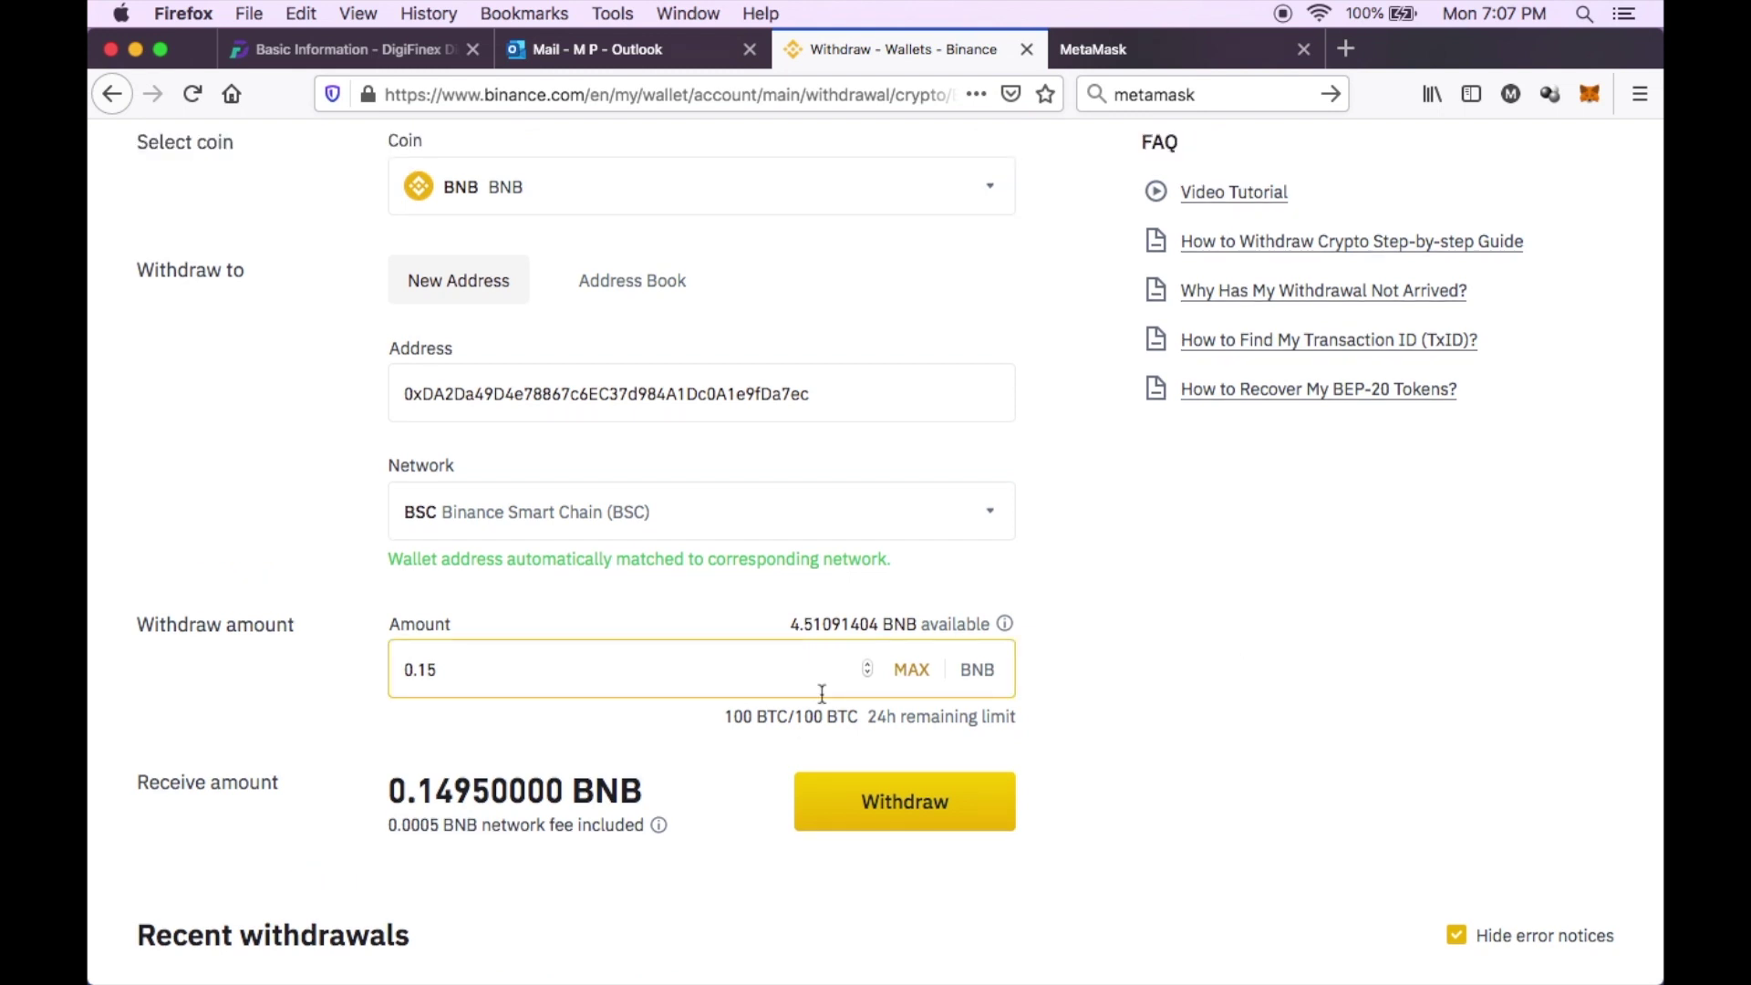
# Confirm the BSC withdrawal summary, enter the e-mail and phone verification codes, and submit.
pyautogui.click(946, 810)
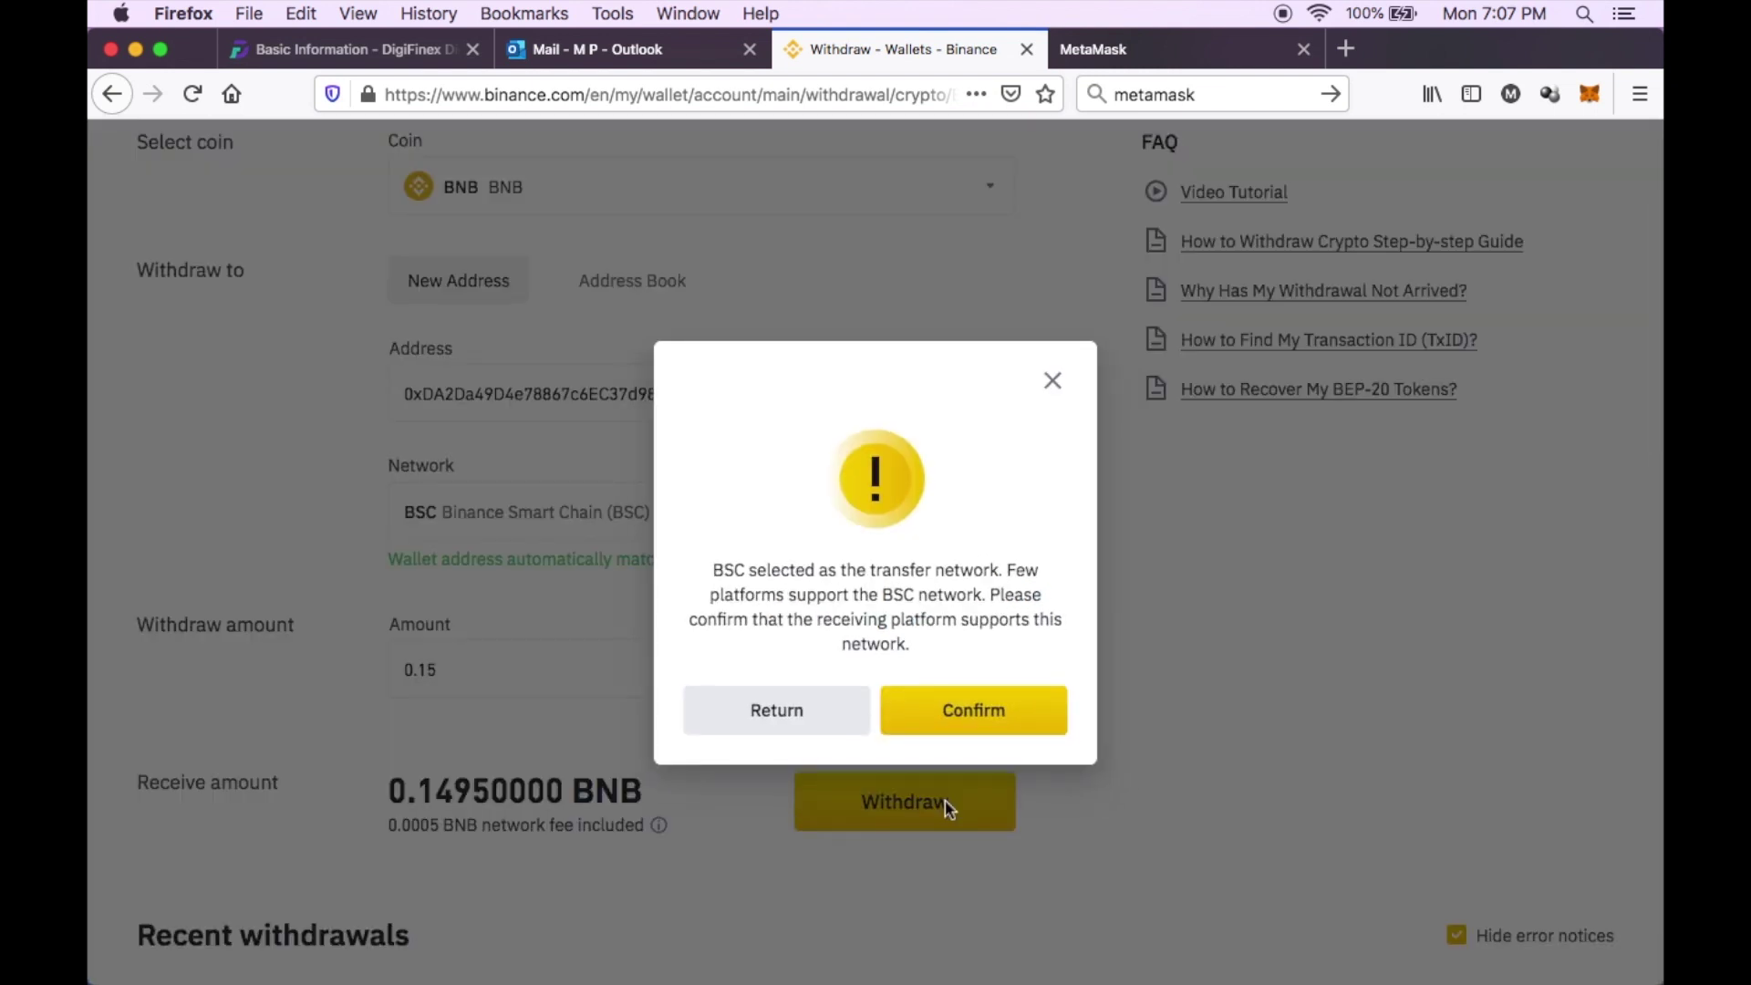
pyautogui.click(1006, 726)
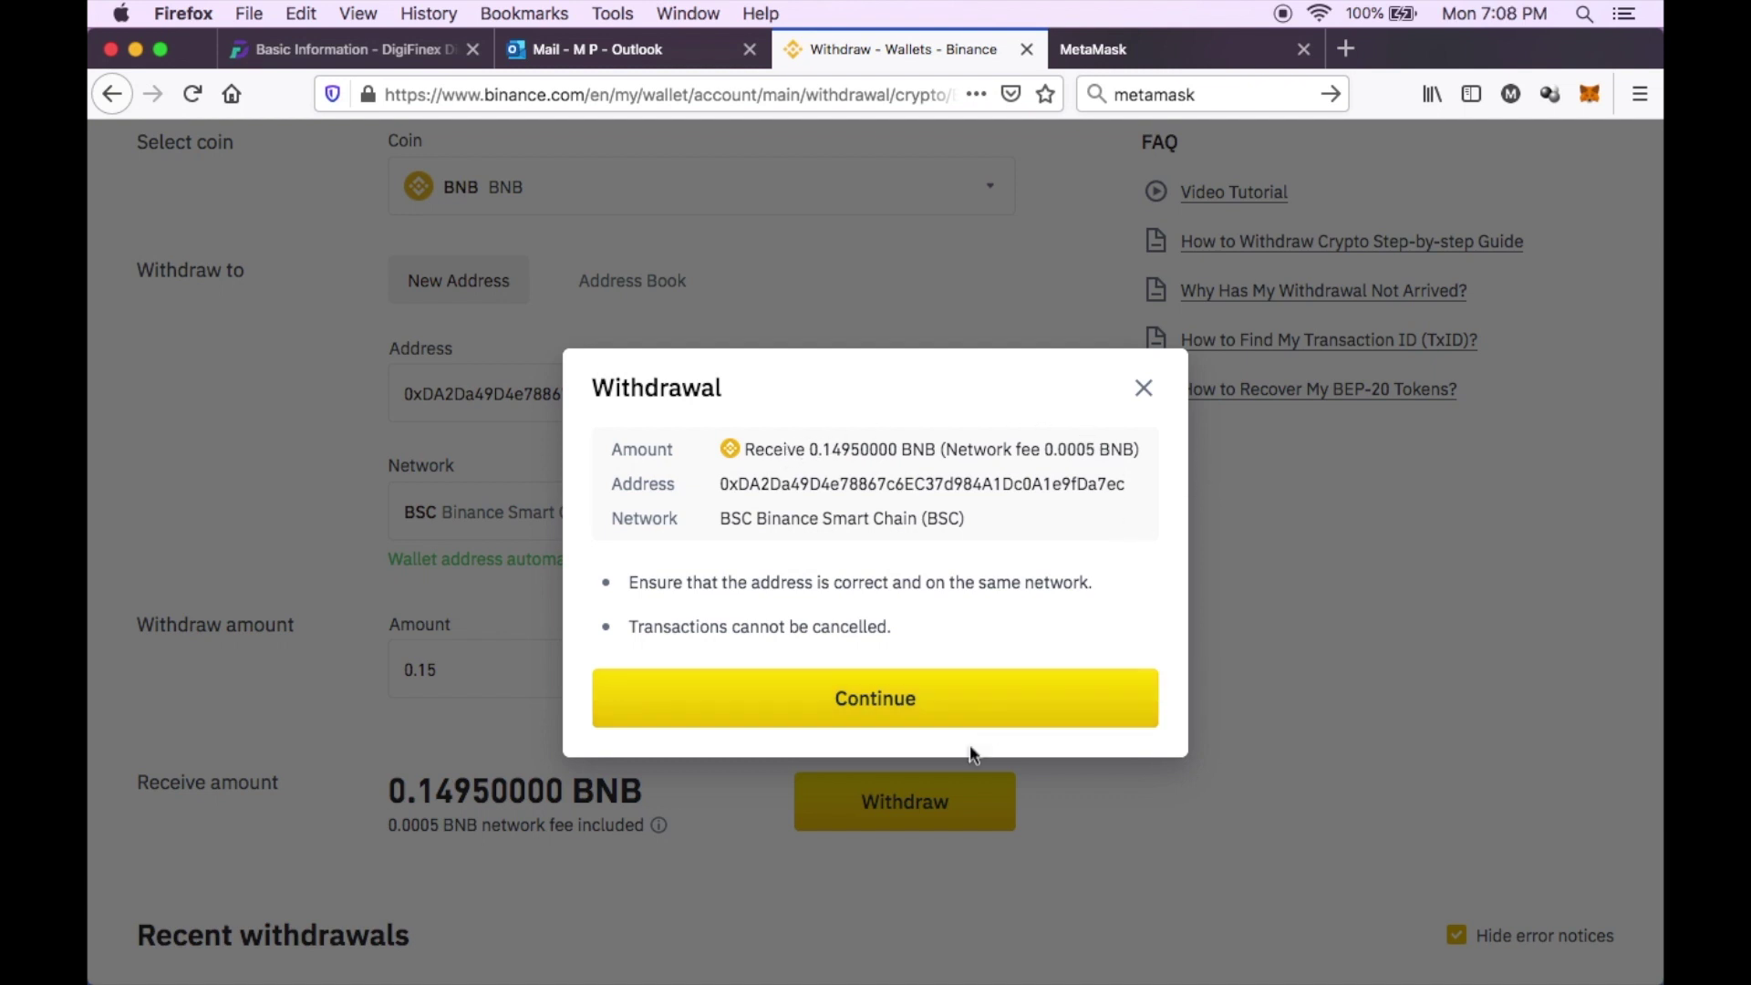
pyautogui.click(987, 711)
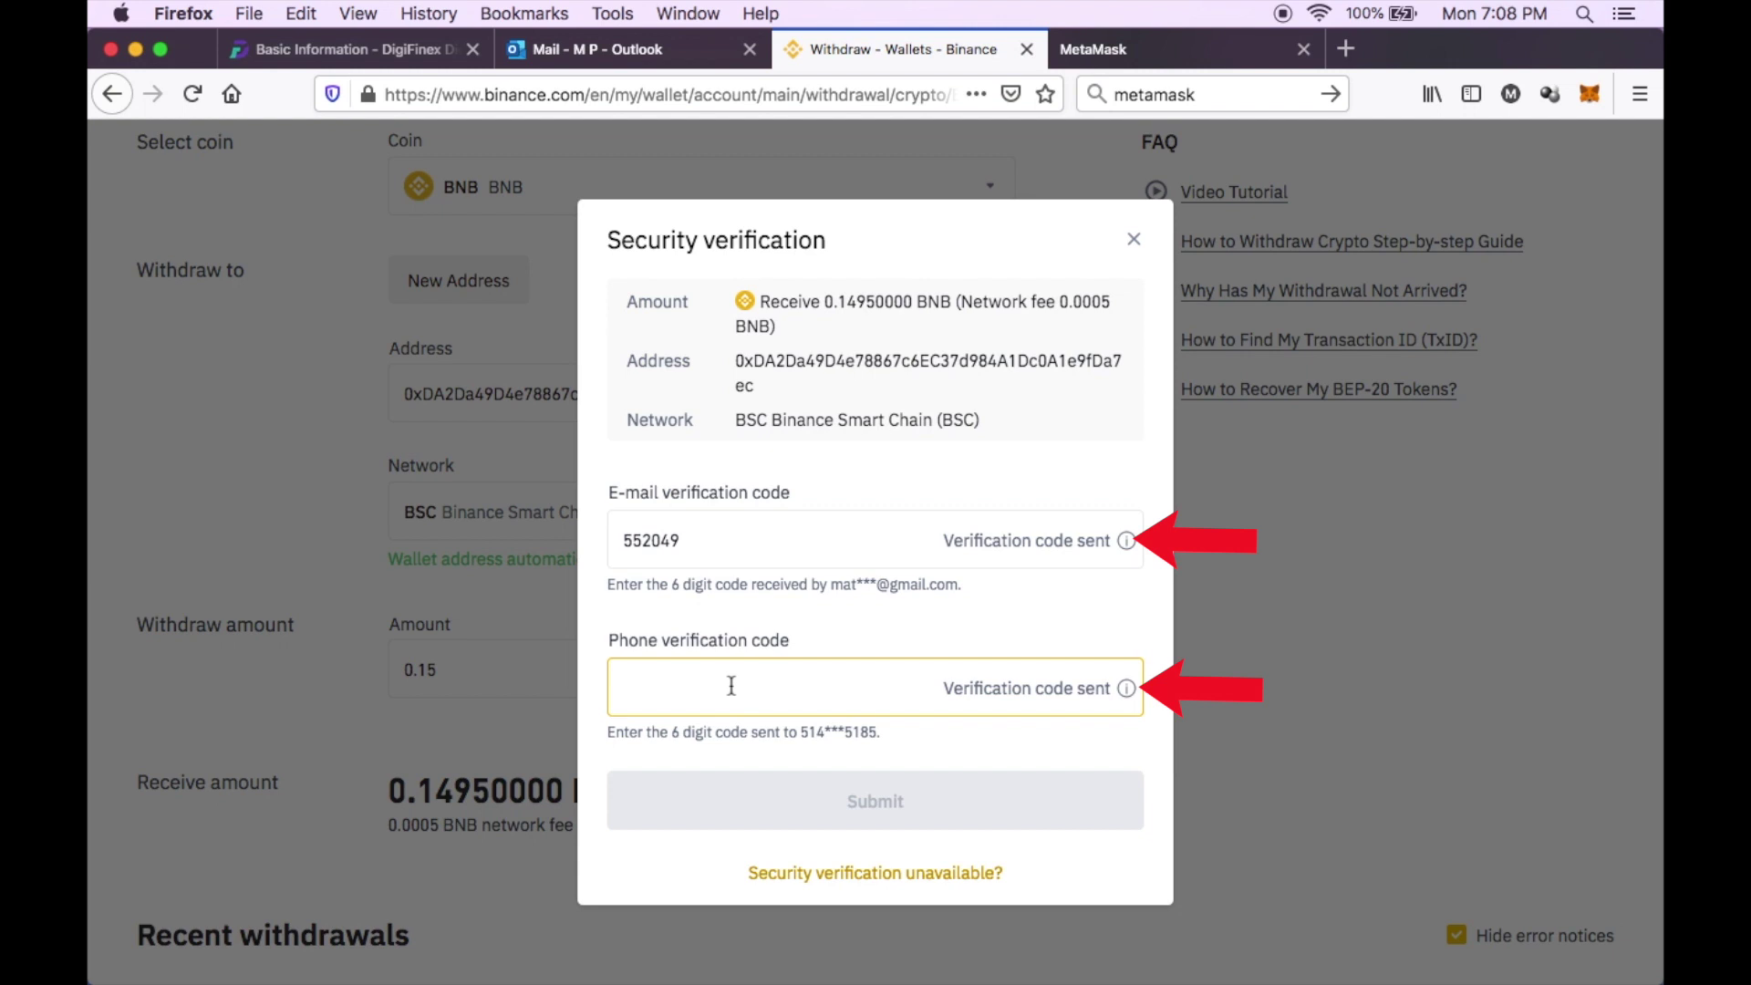
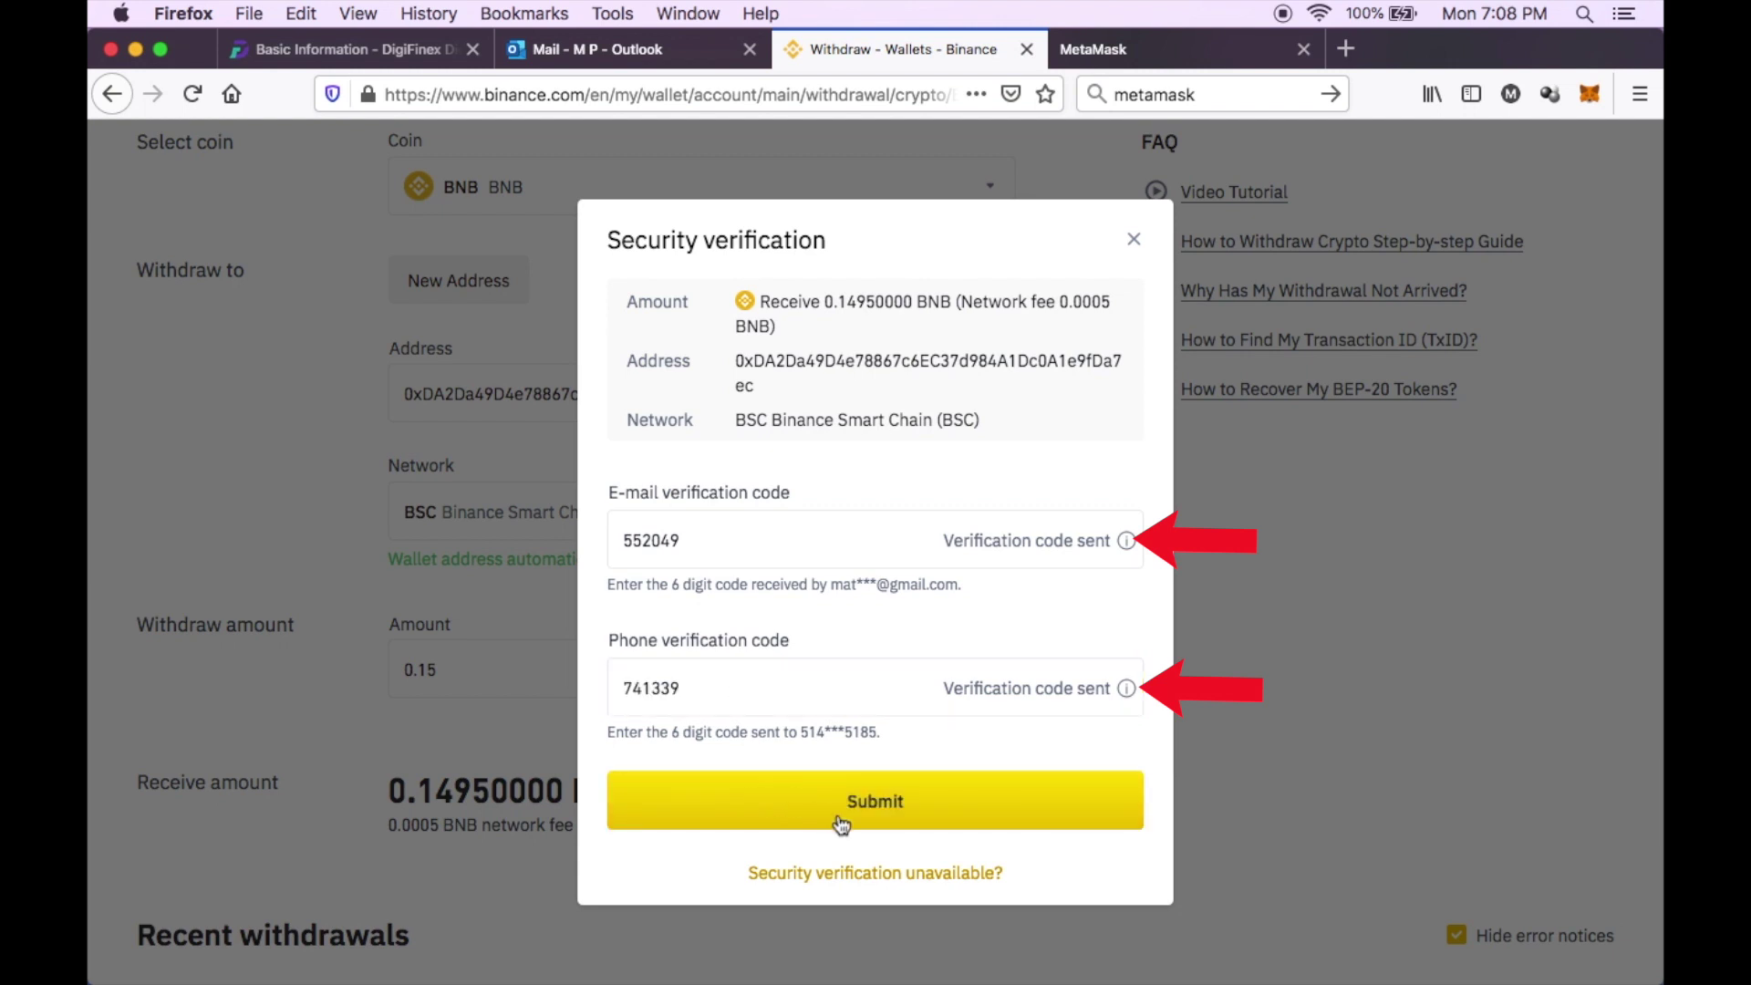
pyautogui.click(839, 820)
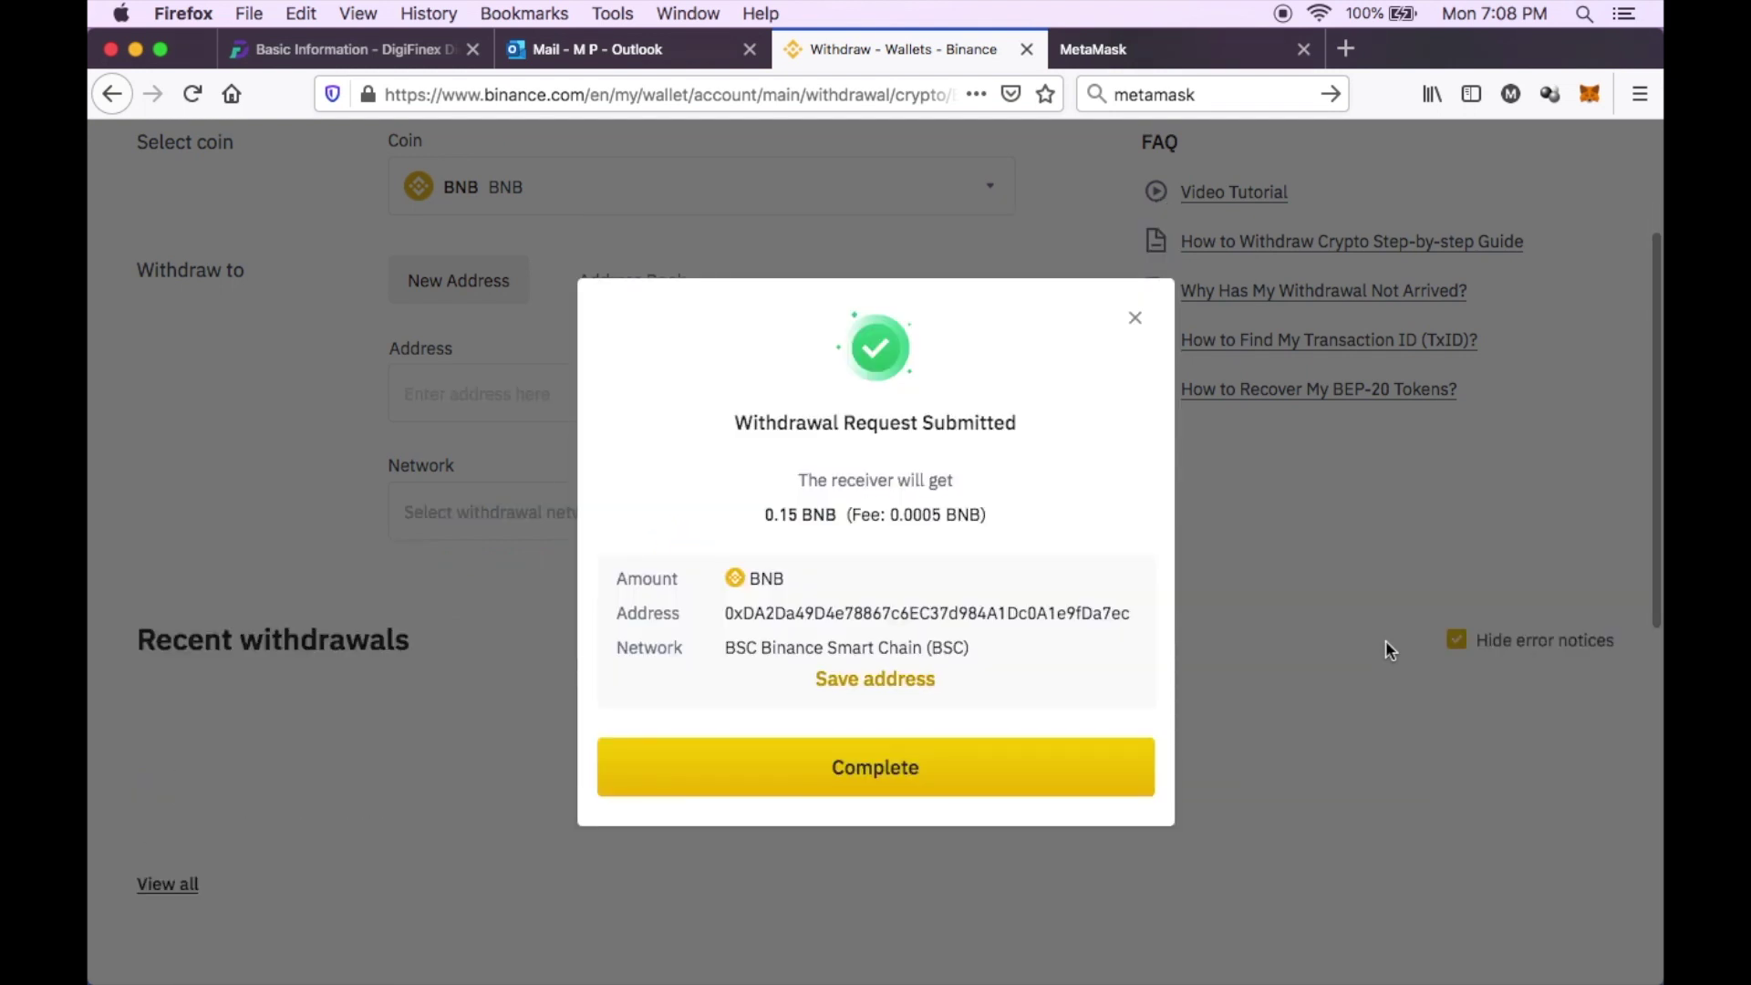
pyautogui.click(858, 771)
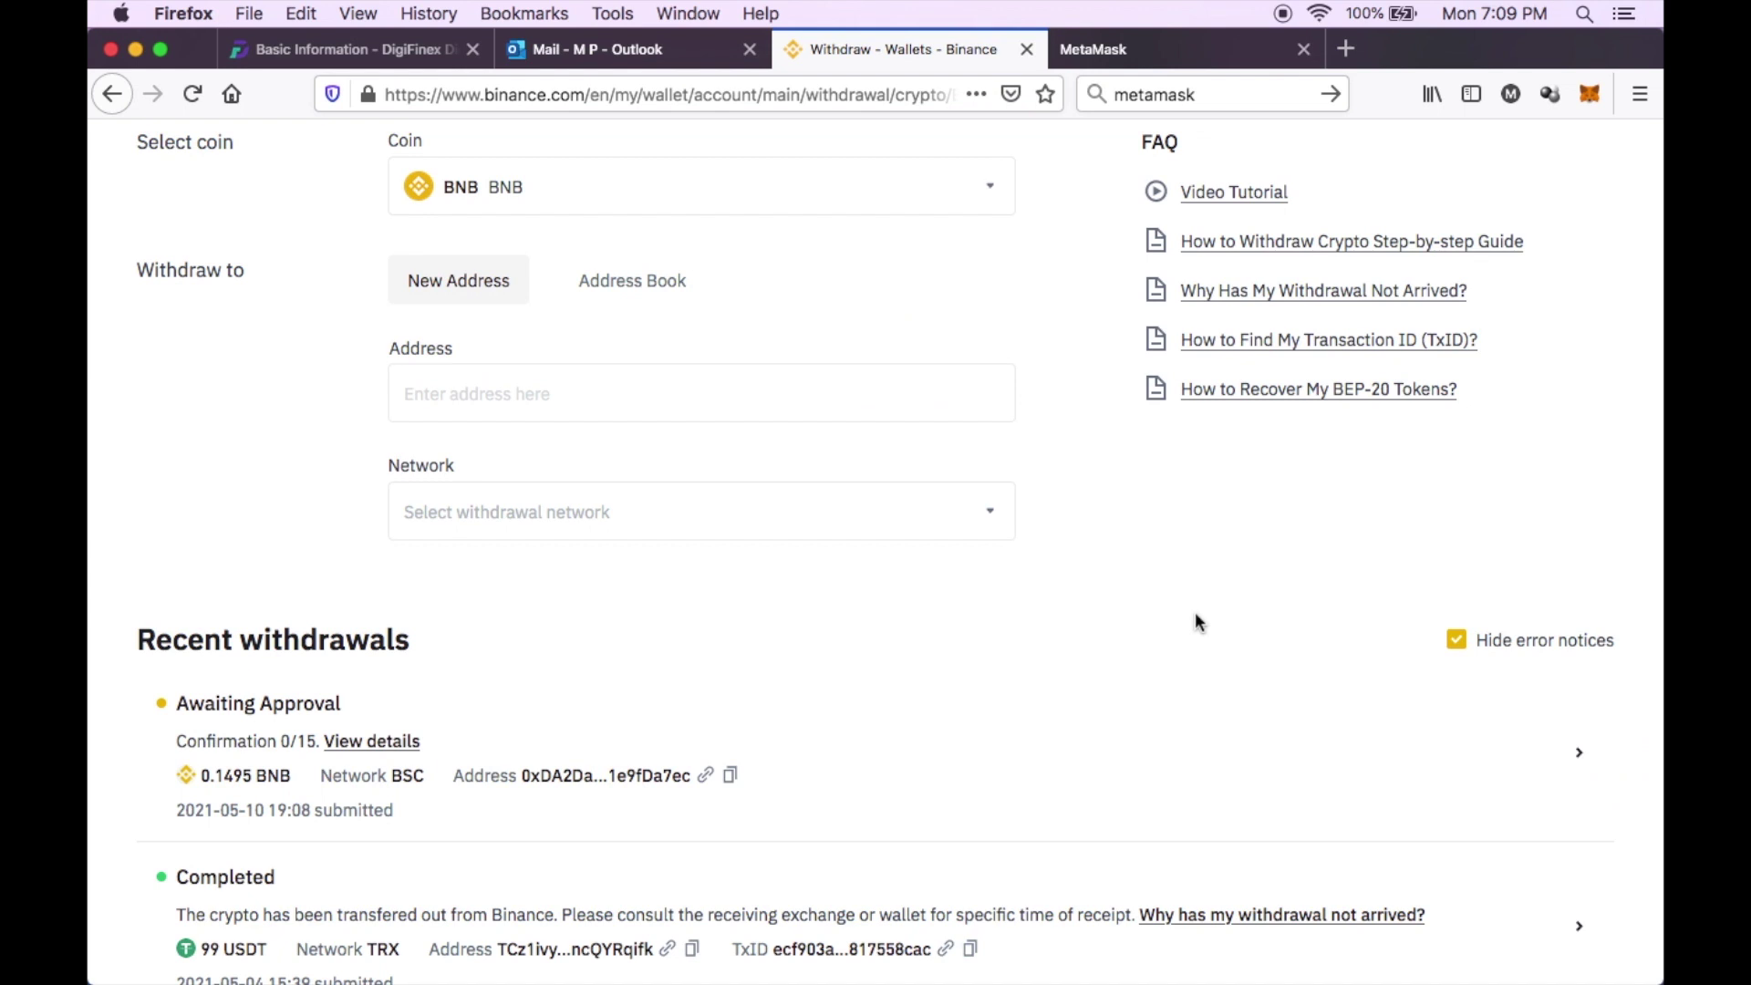
# Reload MetaMask until Account 1 shows the 0.1585 BNB balance.
pyautogui.click(1136, 57)
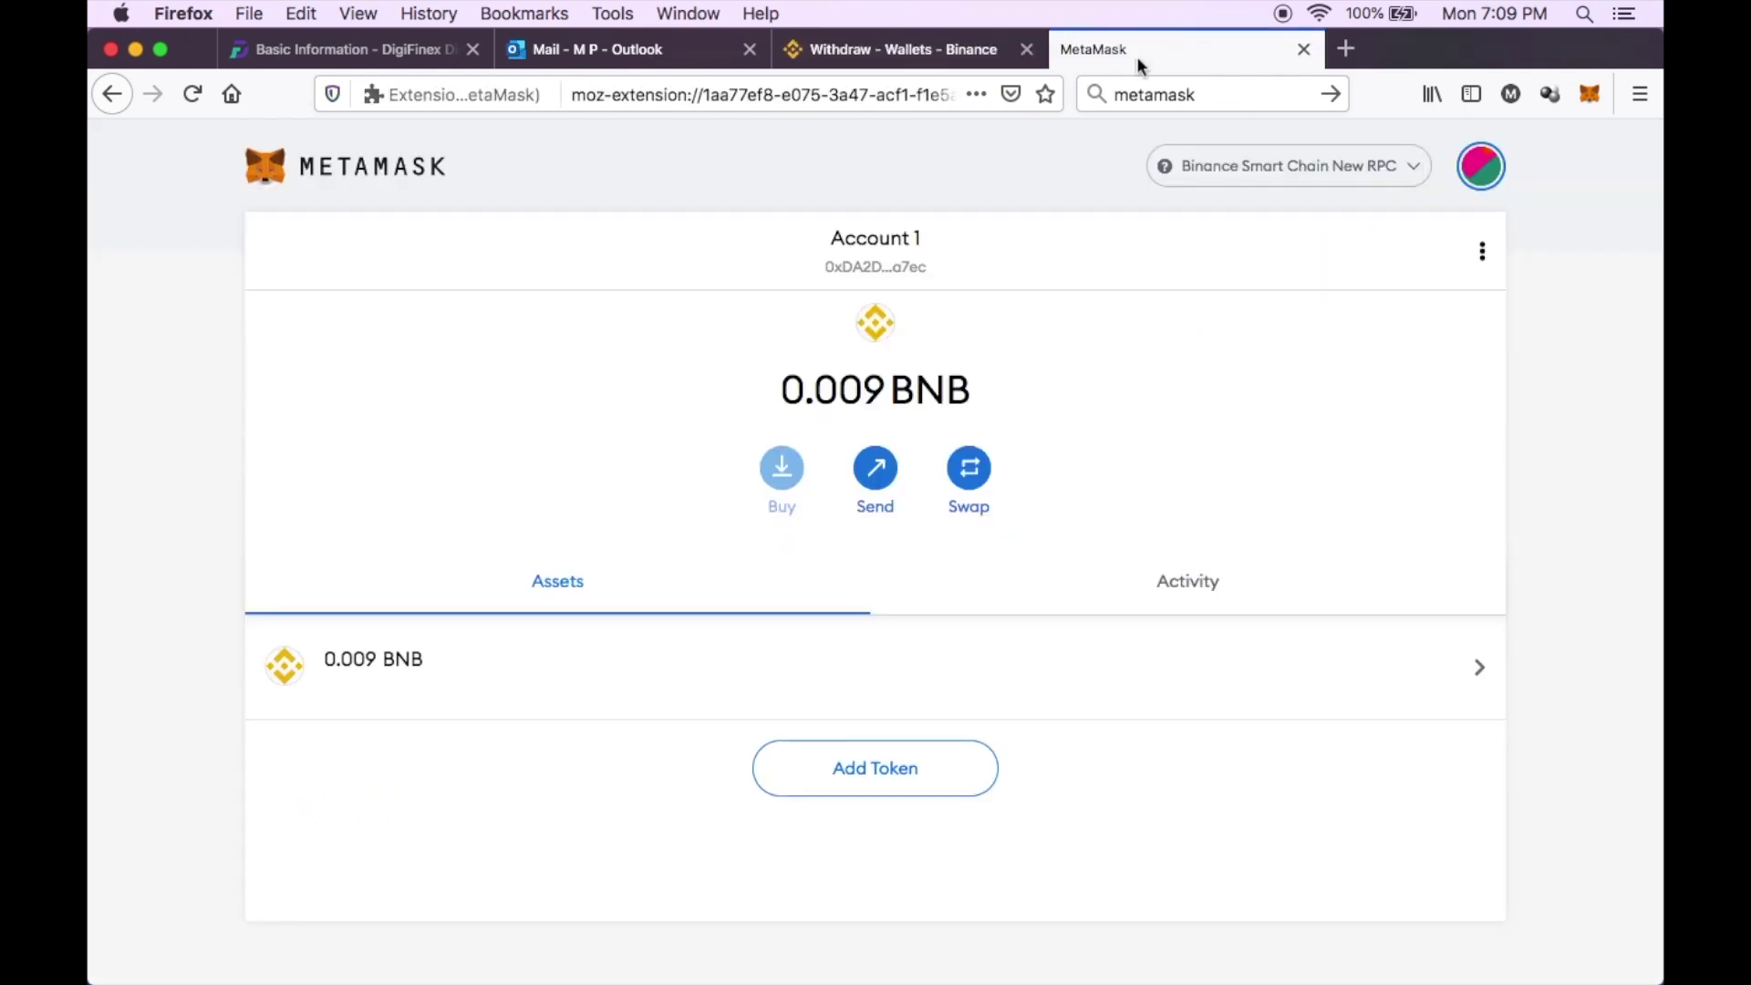
pyautogui.click(188, 100)
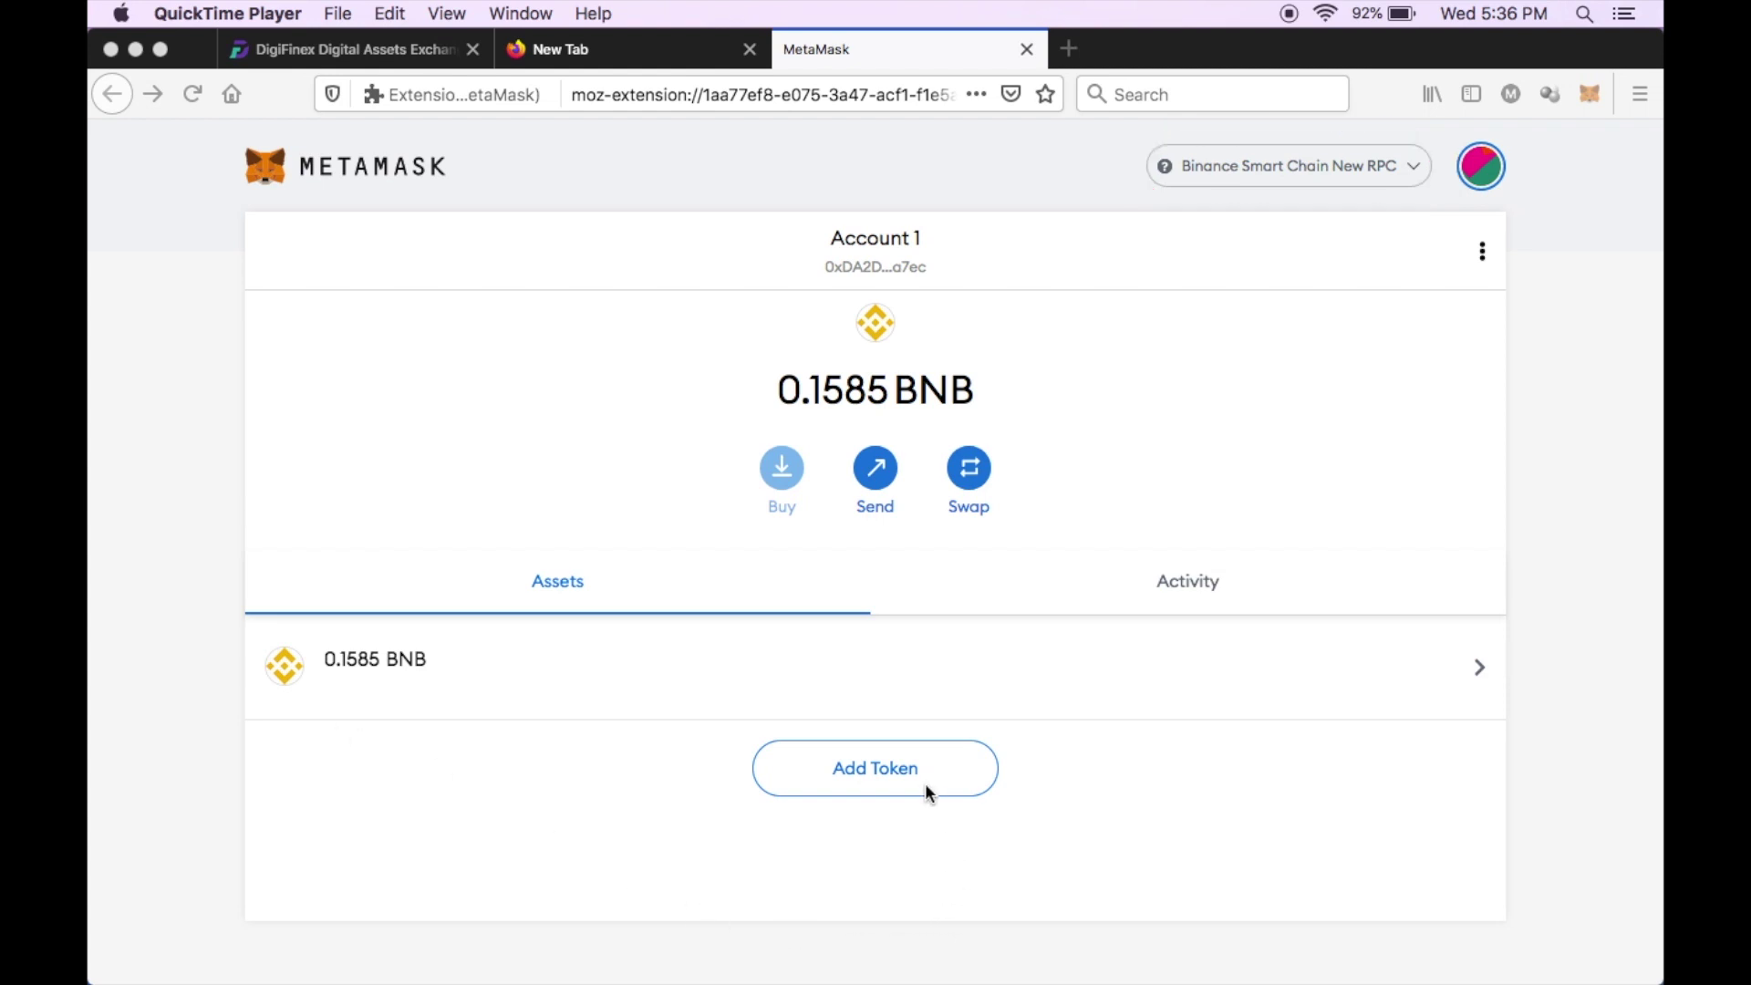
# Add DGP as a custom token by contract address, reaching its 3660.862 DGP confirmation.
pyautogui.click(894, 771)
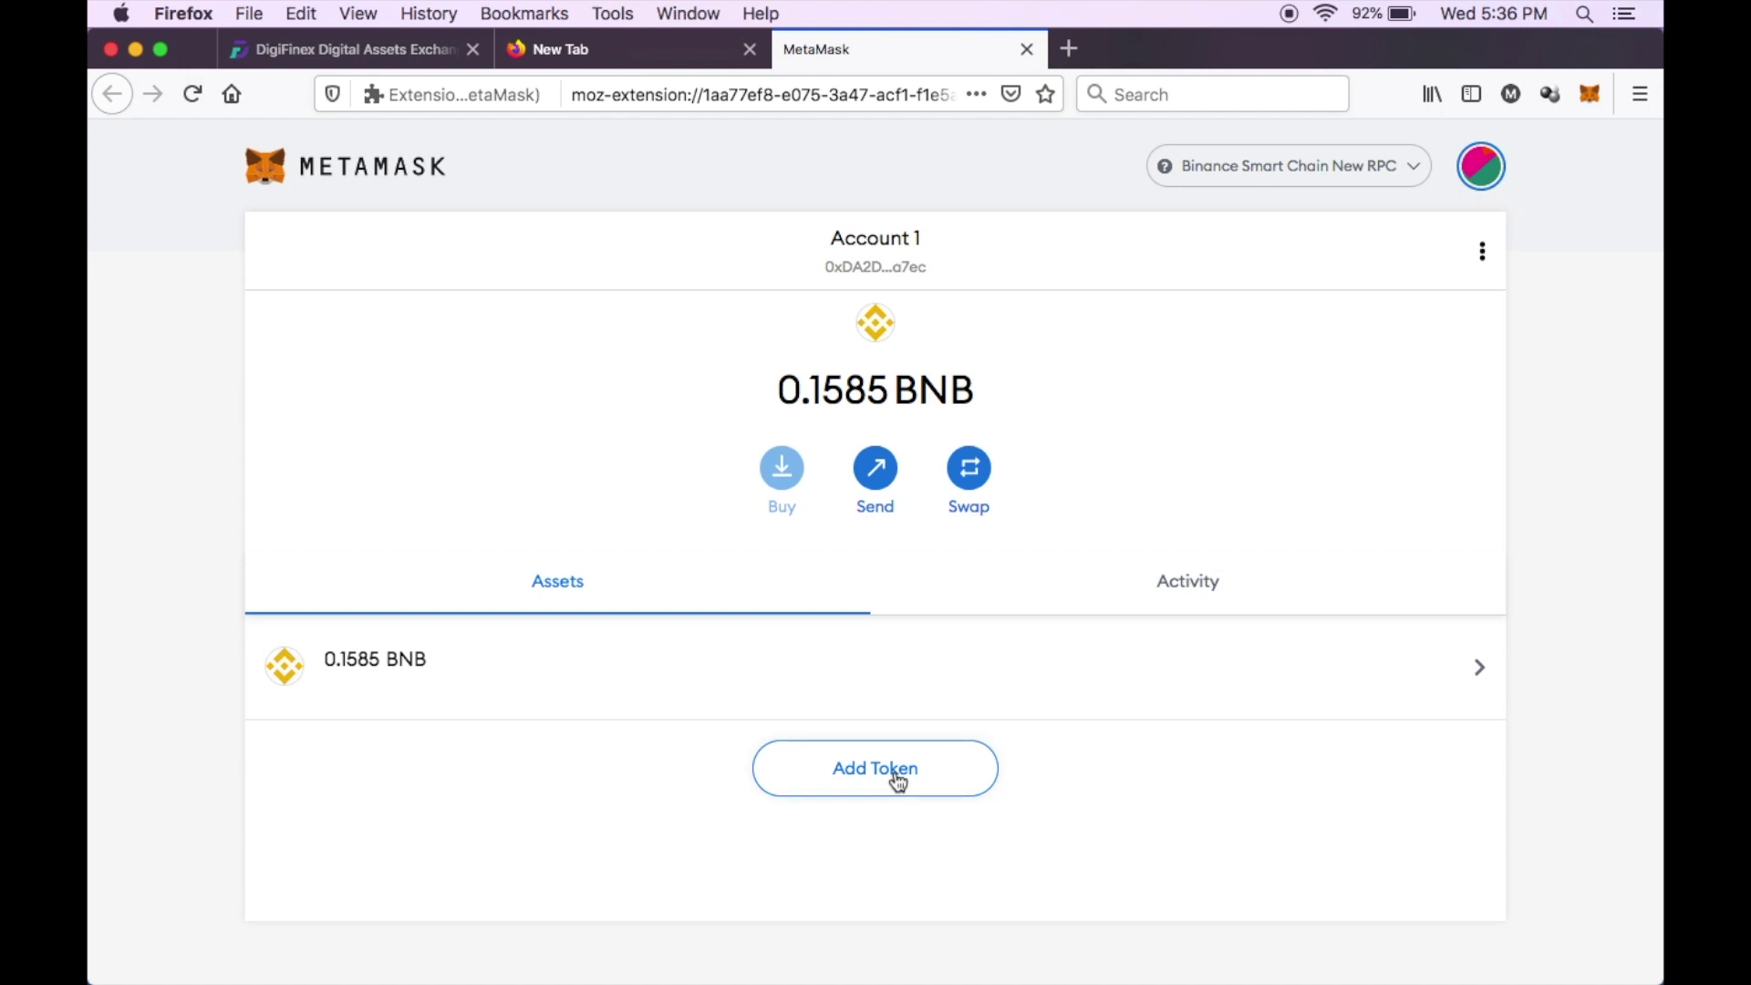
pyautogui.click(897, 779)
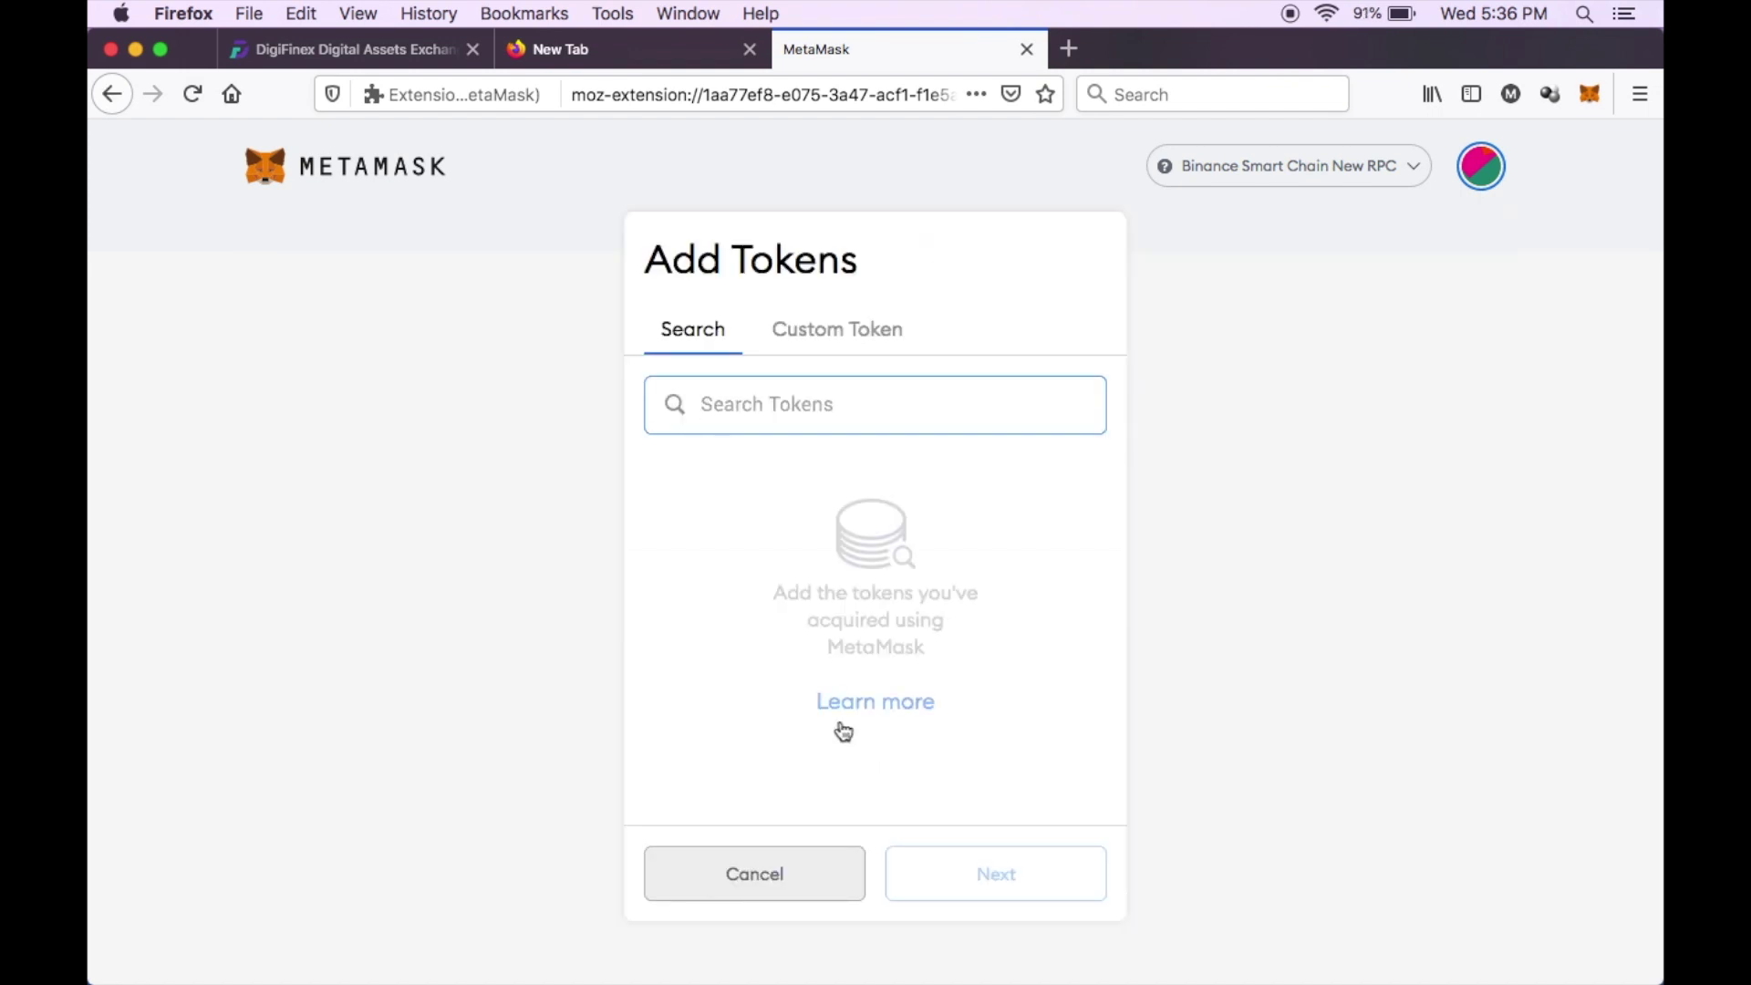
pyautogui.write('dgp')
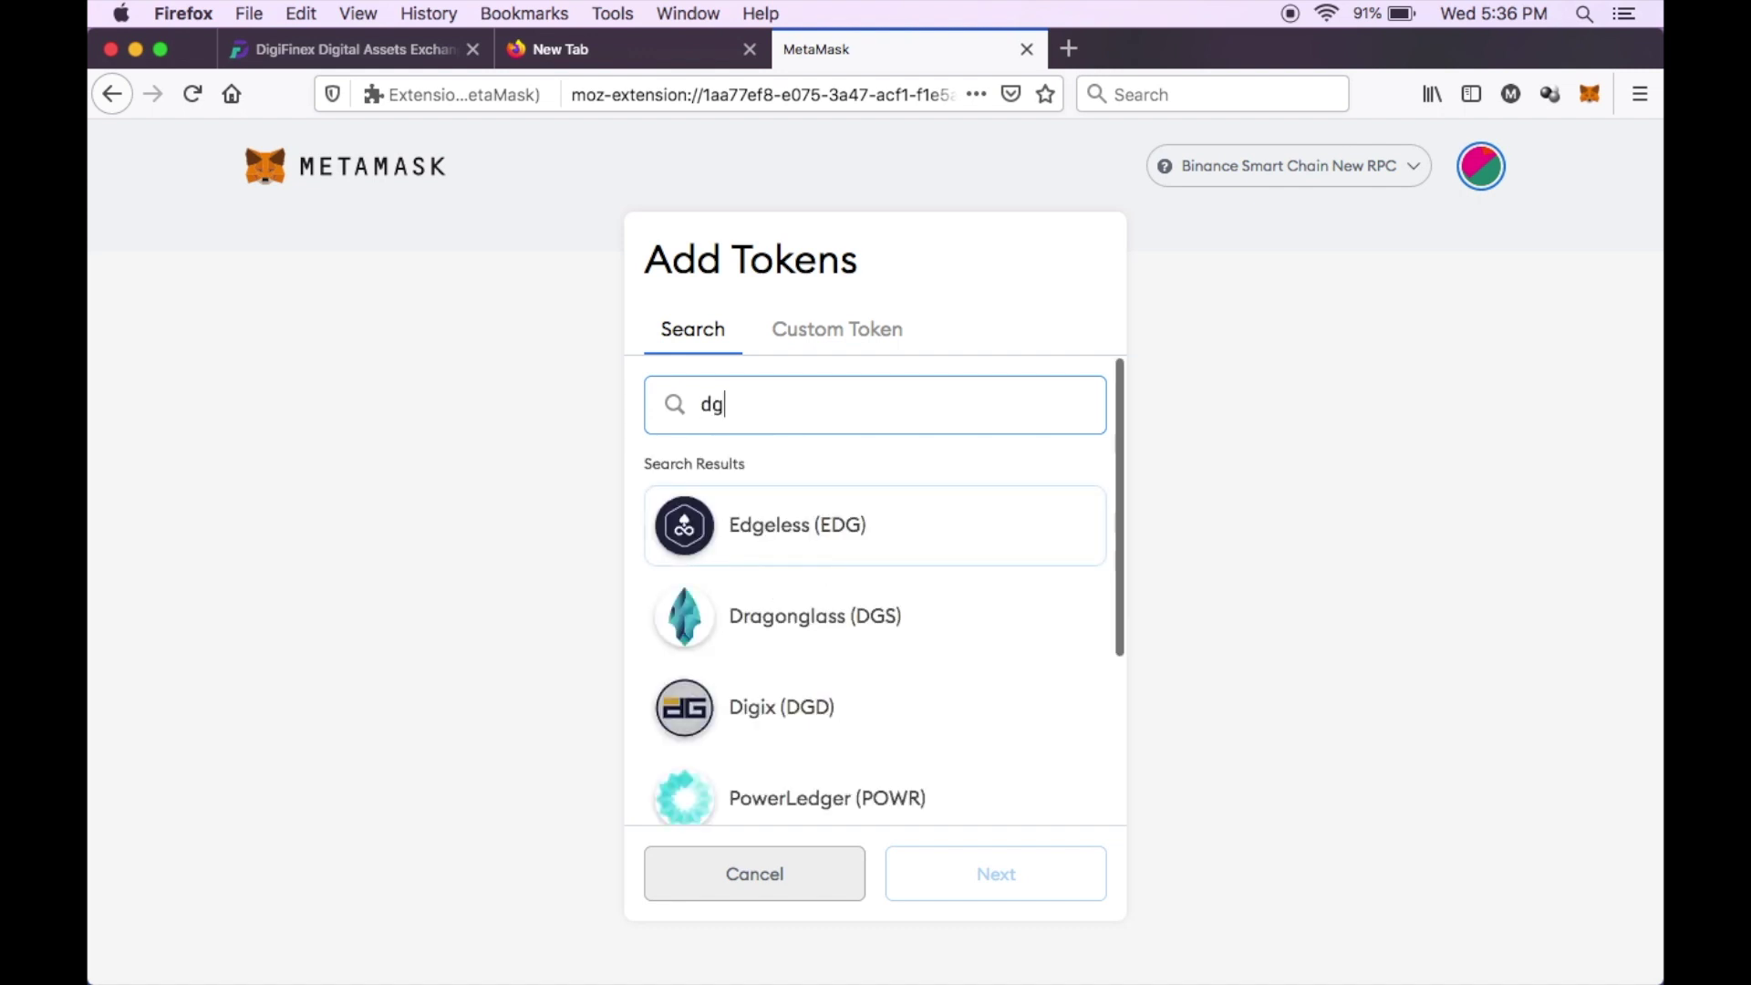
pyautogui.press('BackSpace')
pyautogui.press('BackSpace')
pyautogui.press('BackSpace')
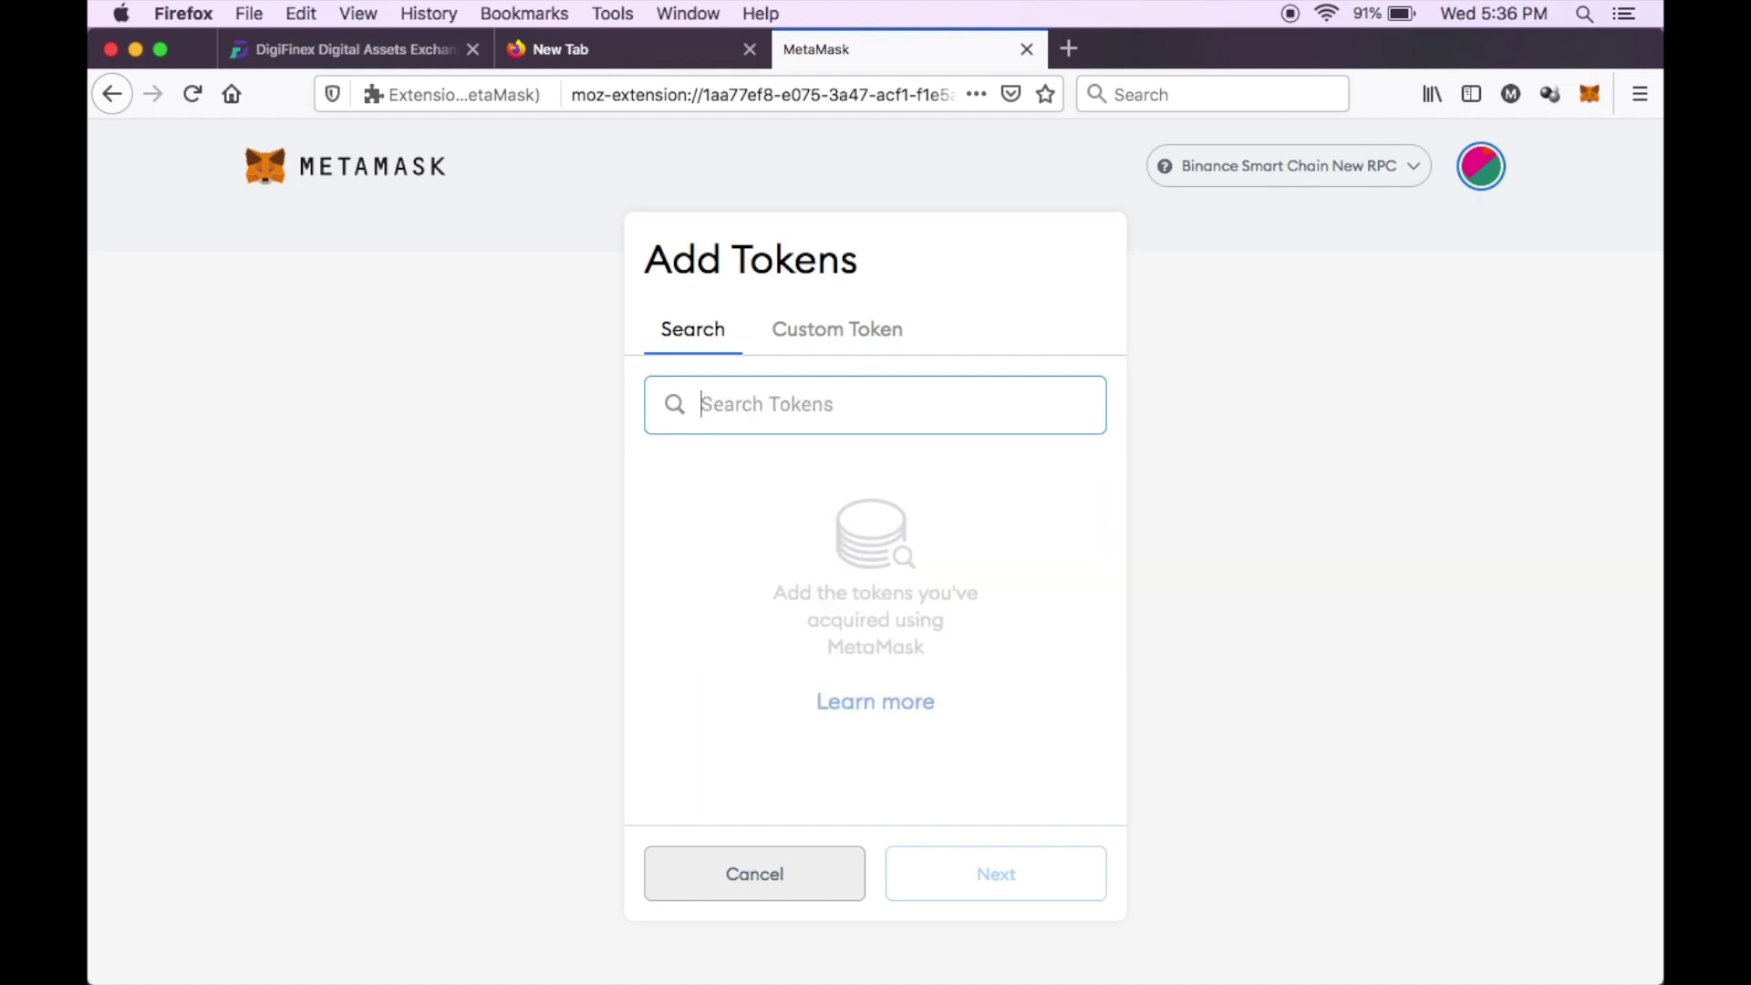
pyautogui.click(836, 338)
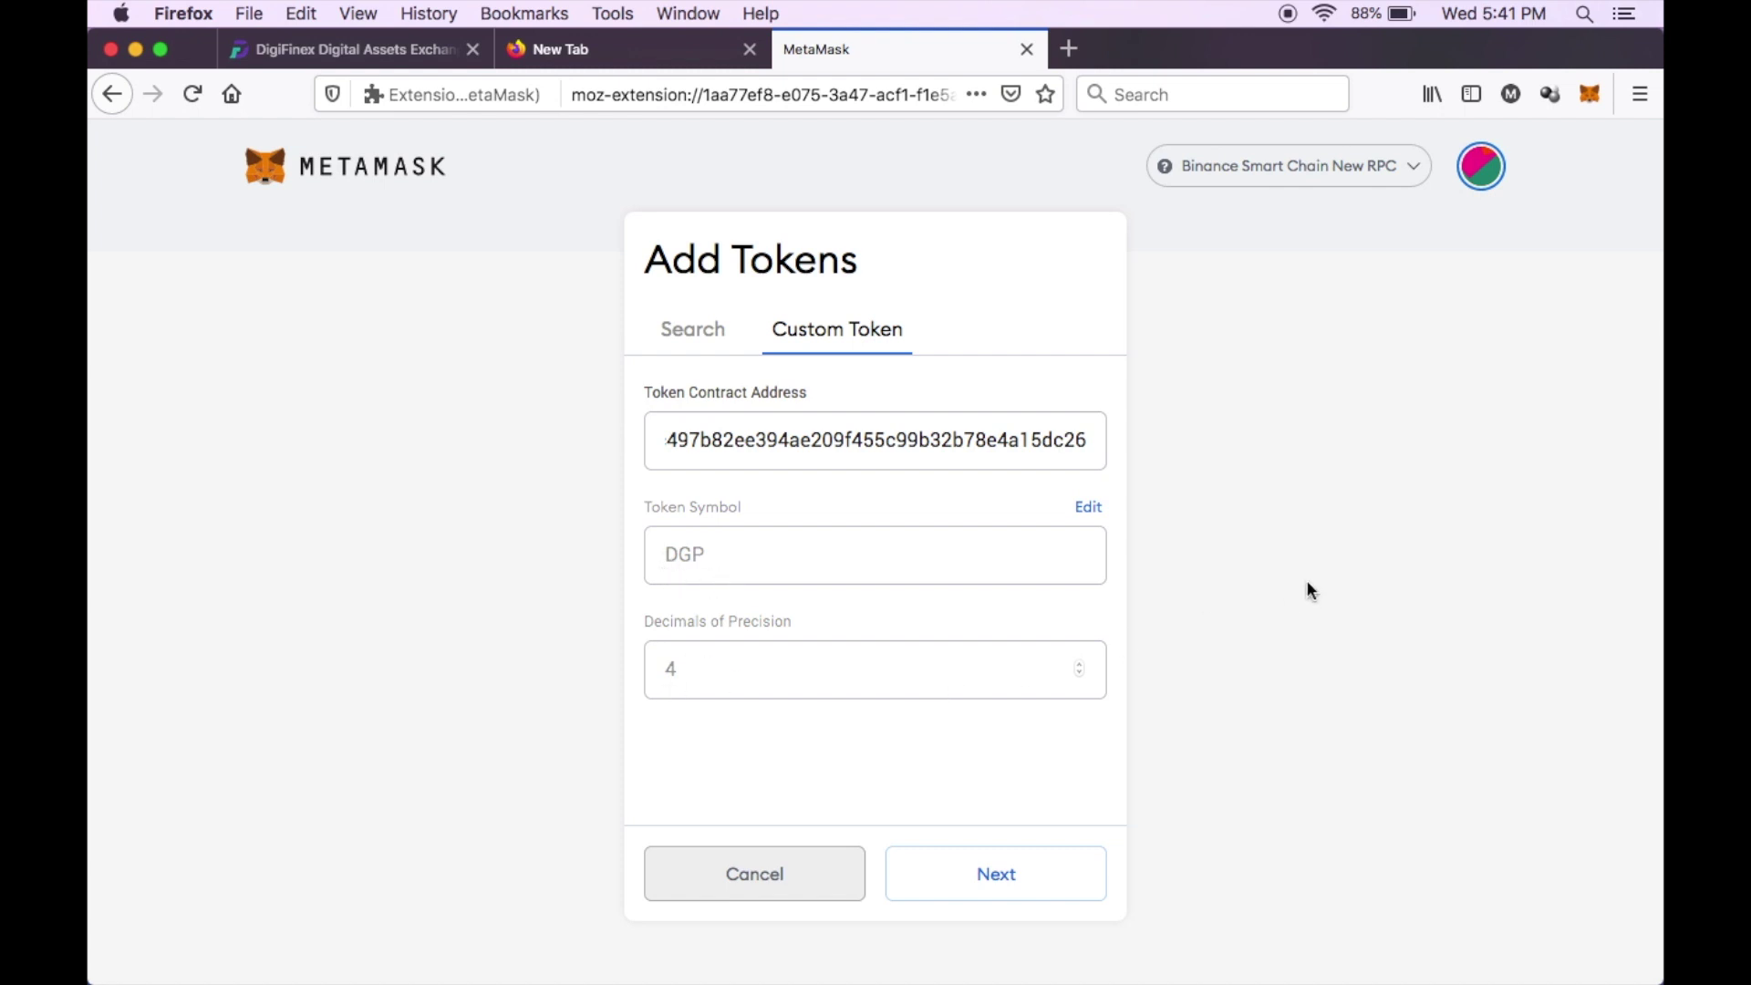
pyautogui.click(1018, 894)
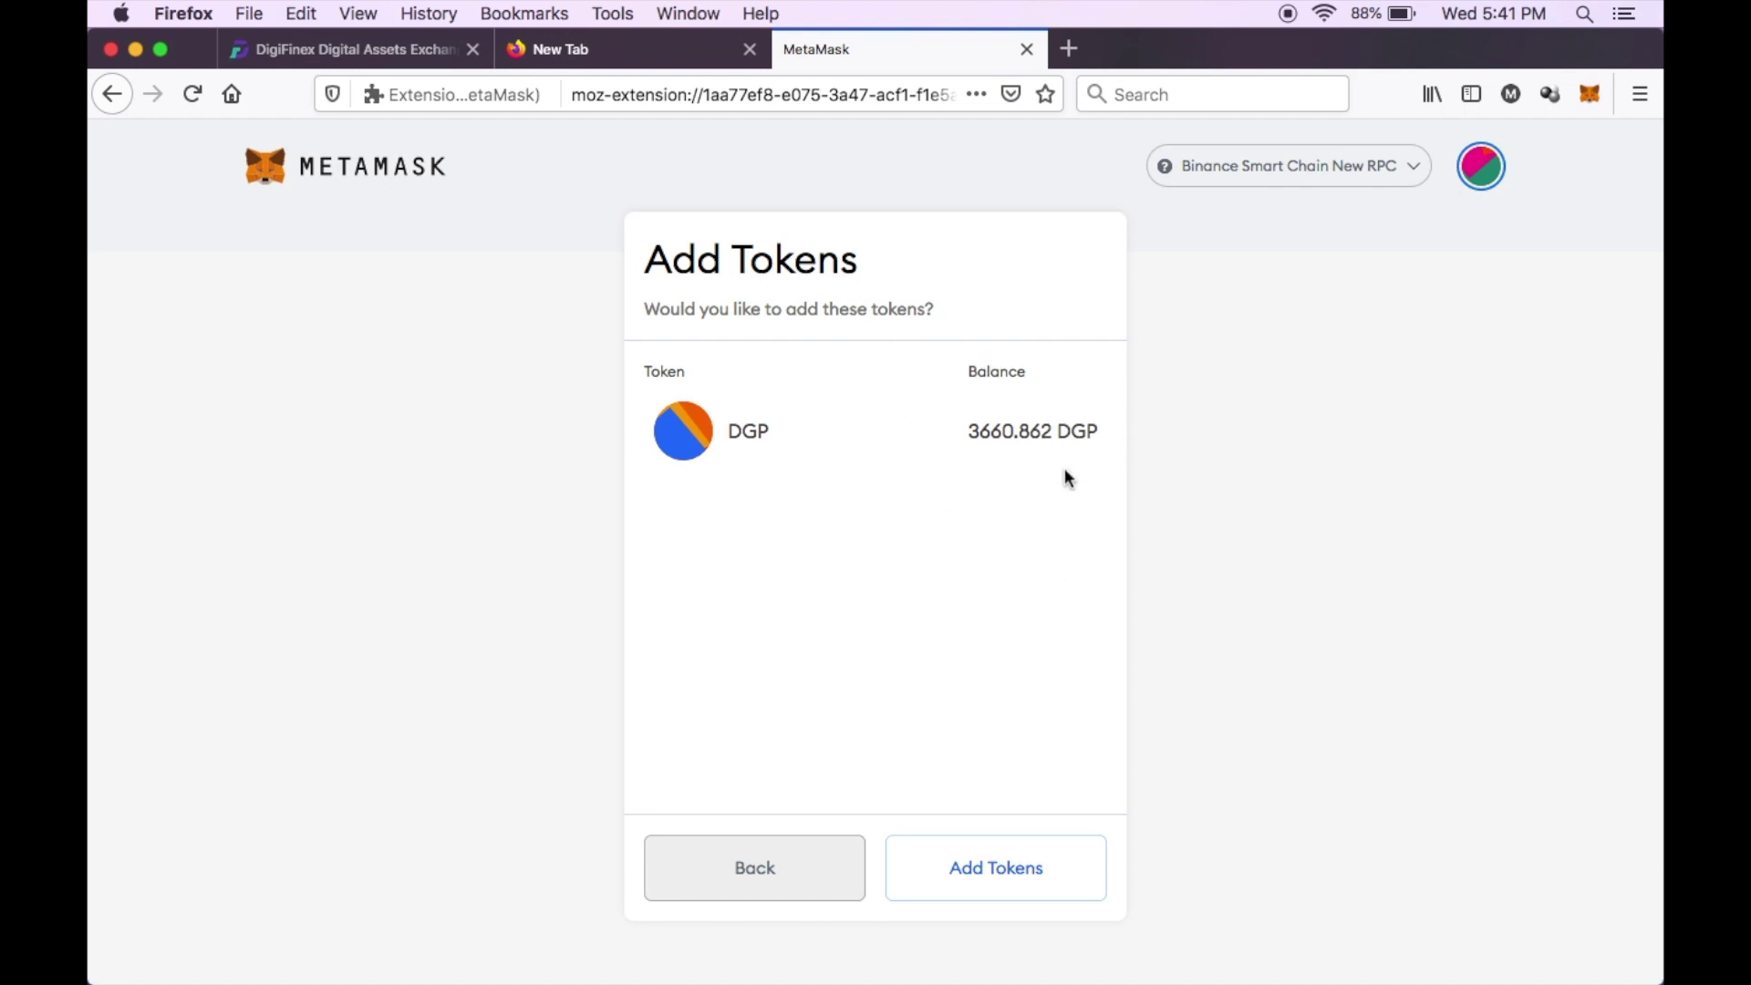
# Confirm the DGP token and return to Account 1, where 3660.862 DGP appears beside 0.1585 BNB.
pyautogui.click(974, 875)
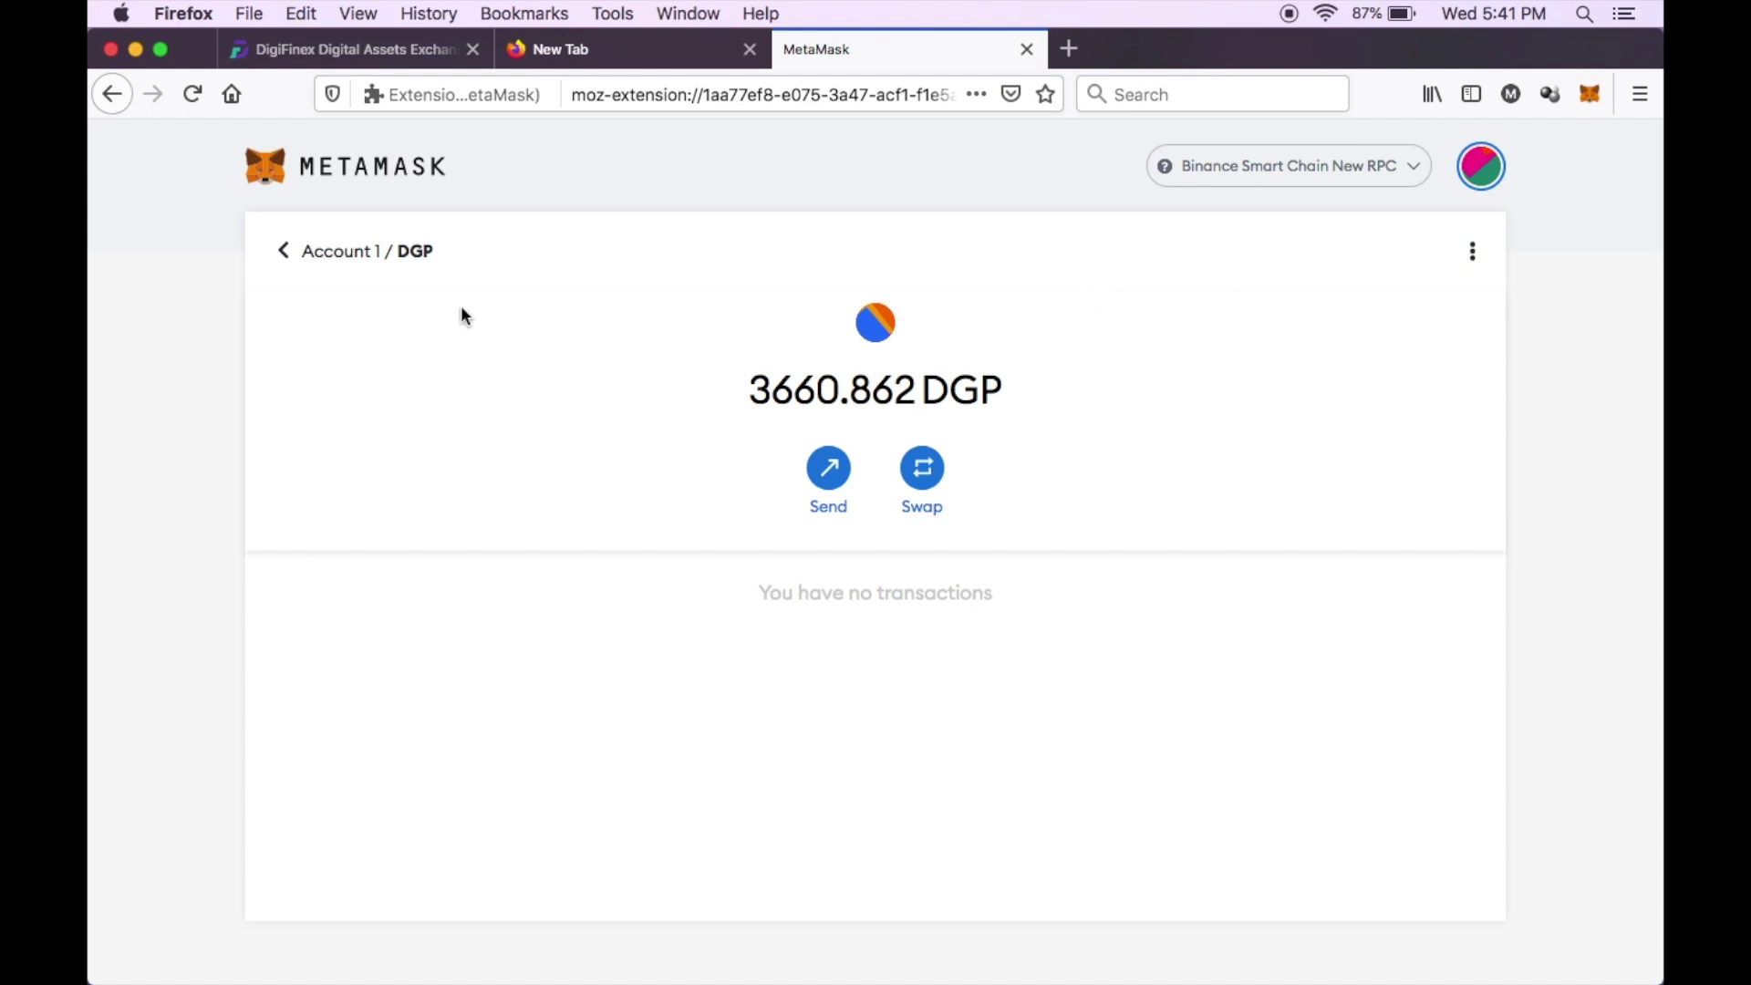
pyautogui.click(321, 254)
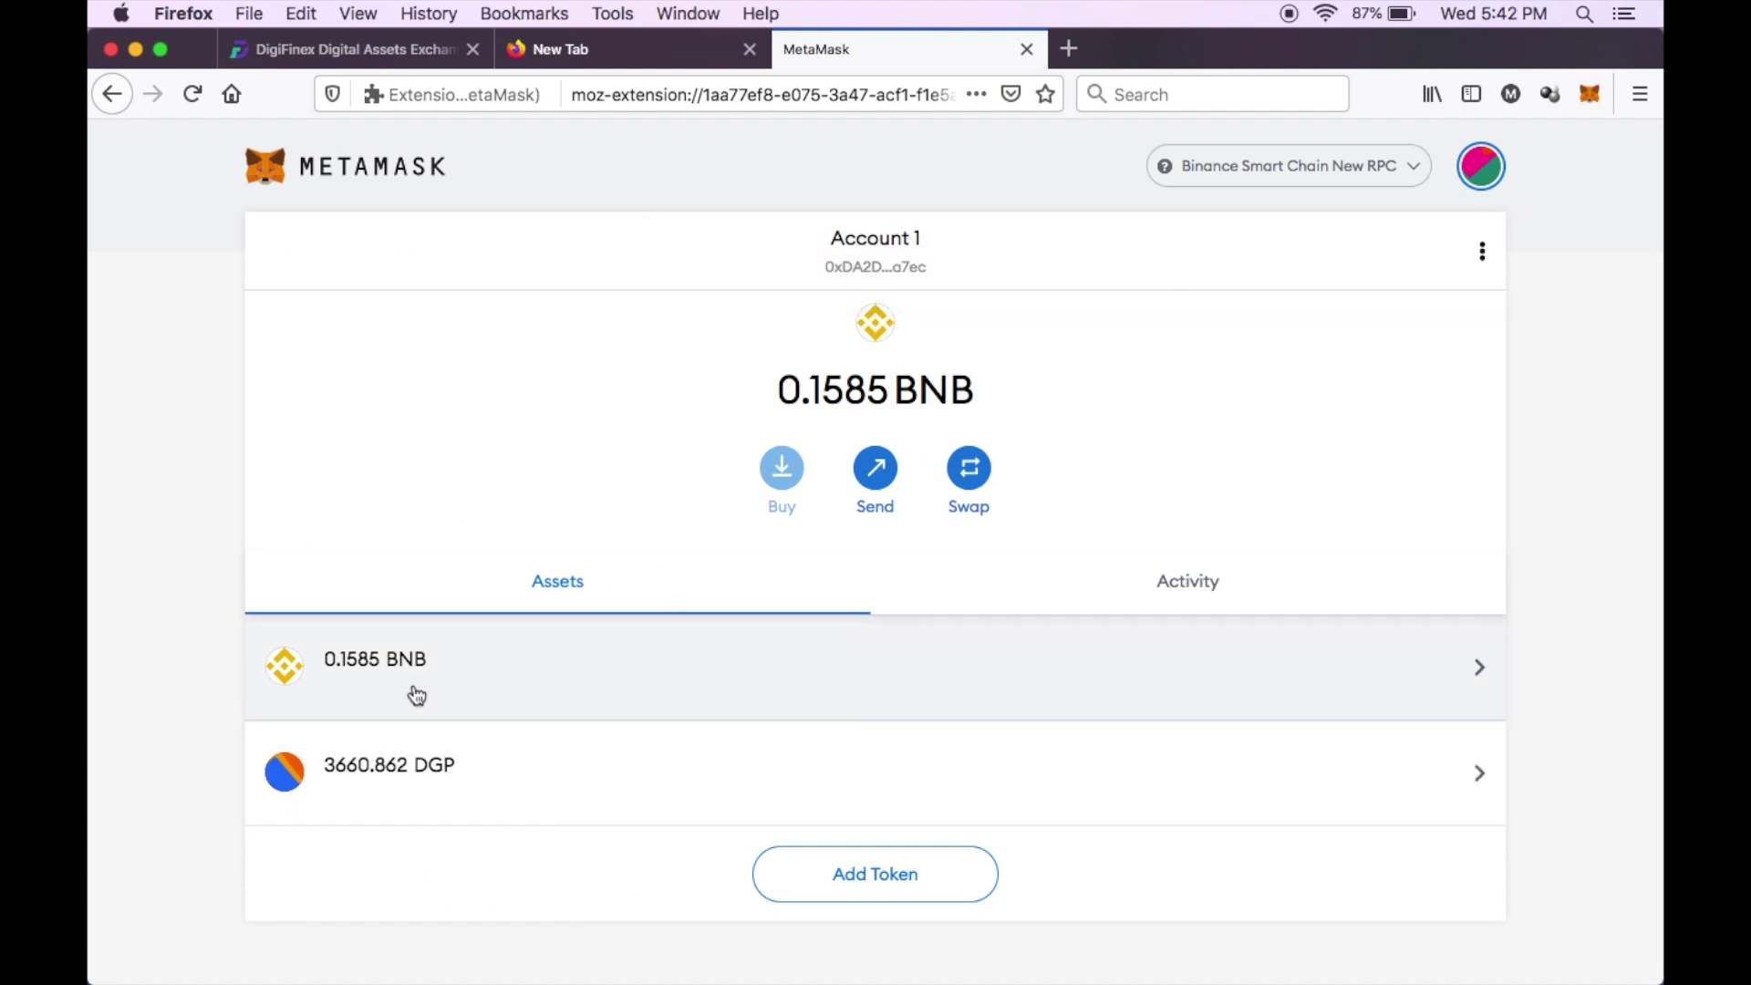
pyautogui.click(1411, 174)
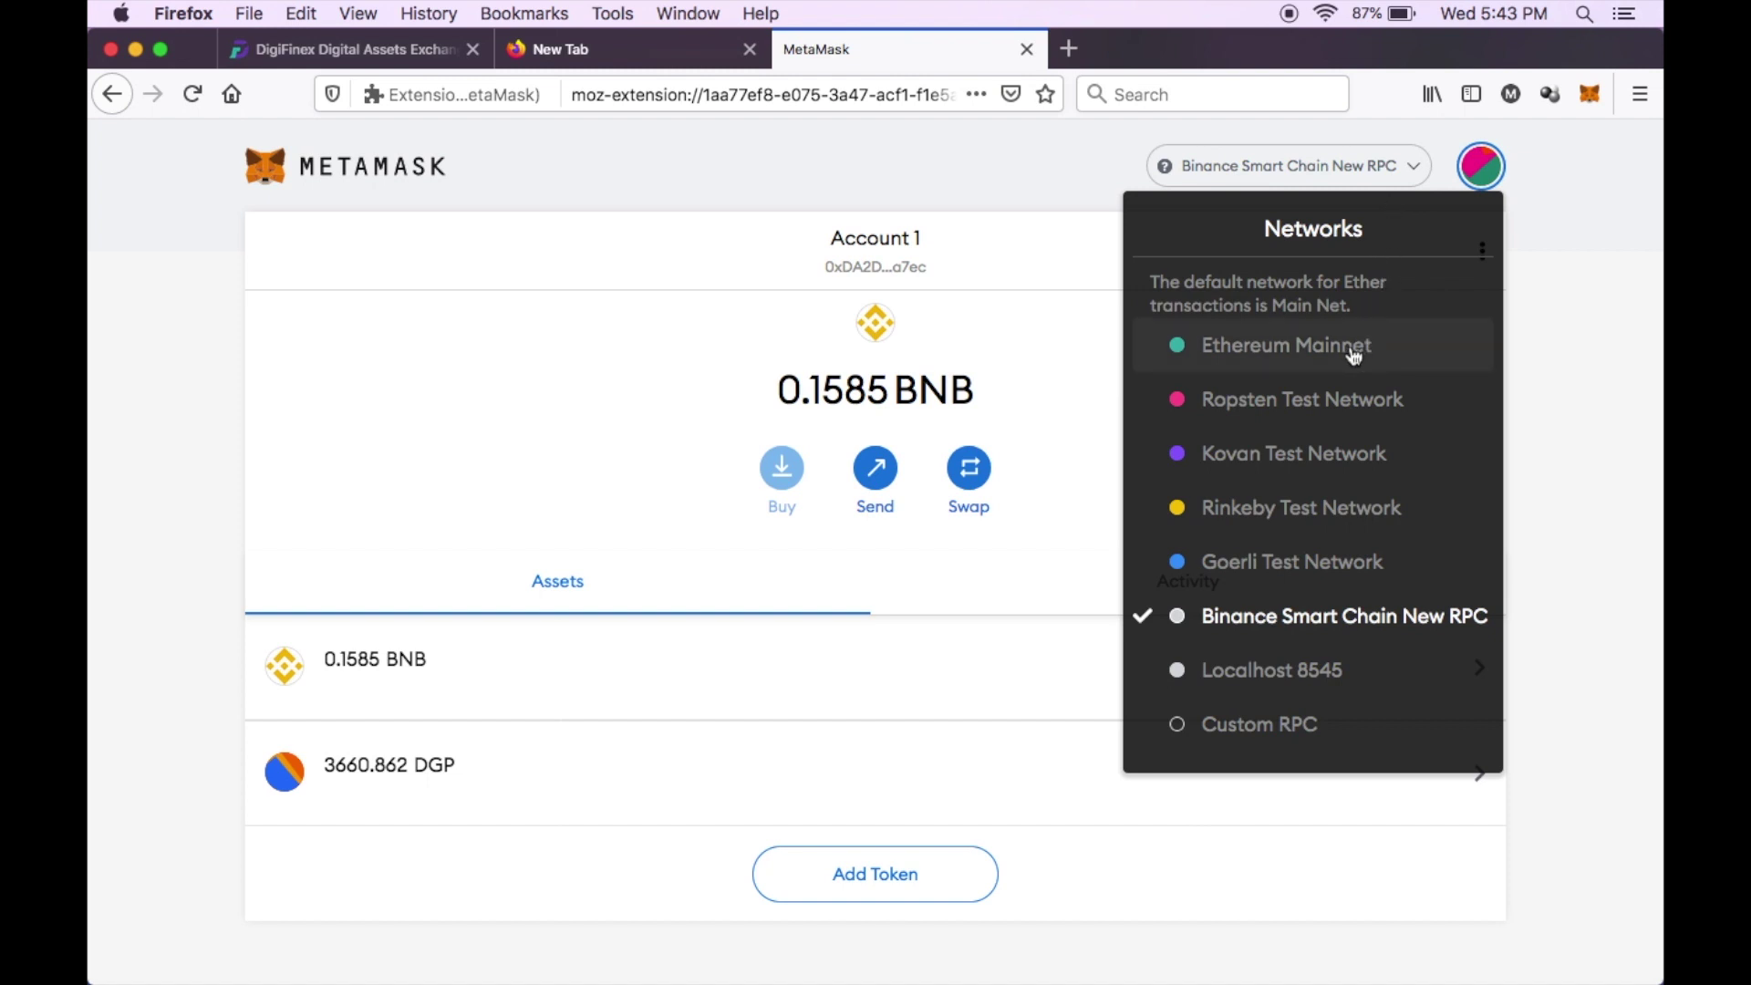
# On Ethereum Mainnet, add DGP as a custom token with 18 decimals.
pyautogui.click(1353, 354)
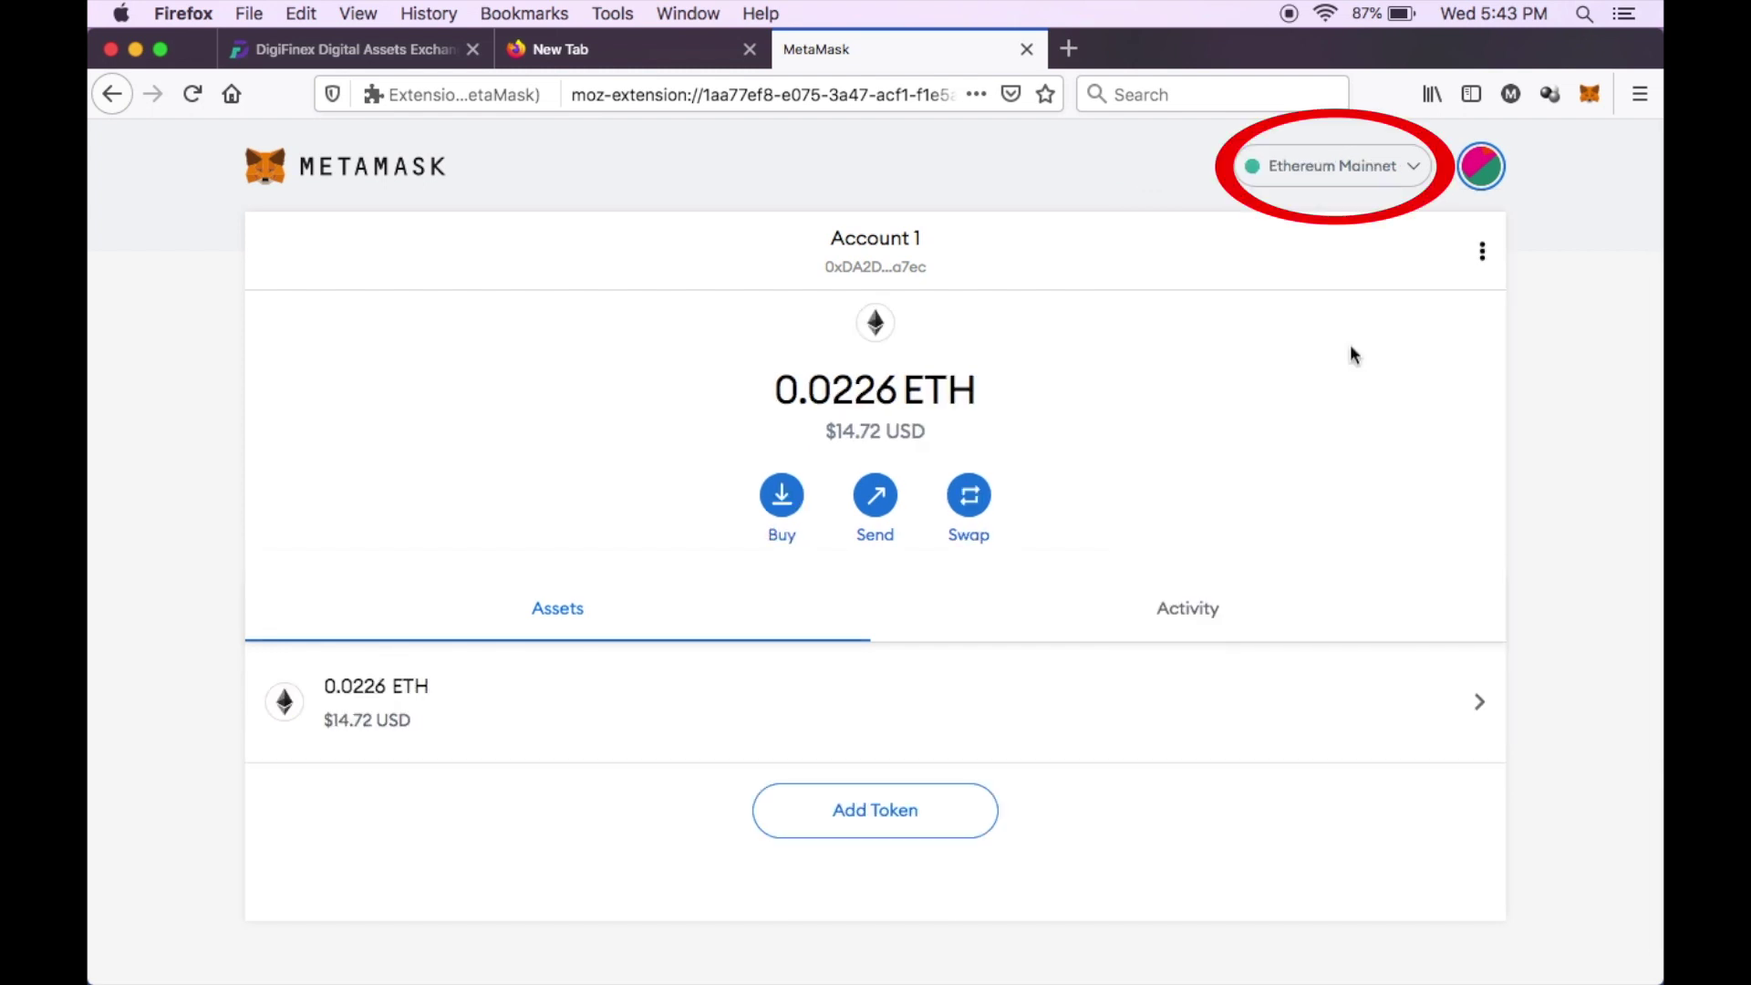
pyautogui.click(873, 832)
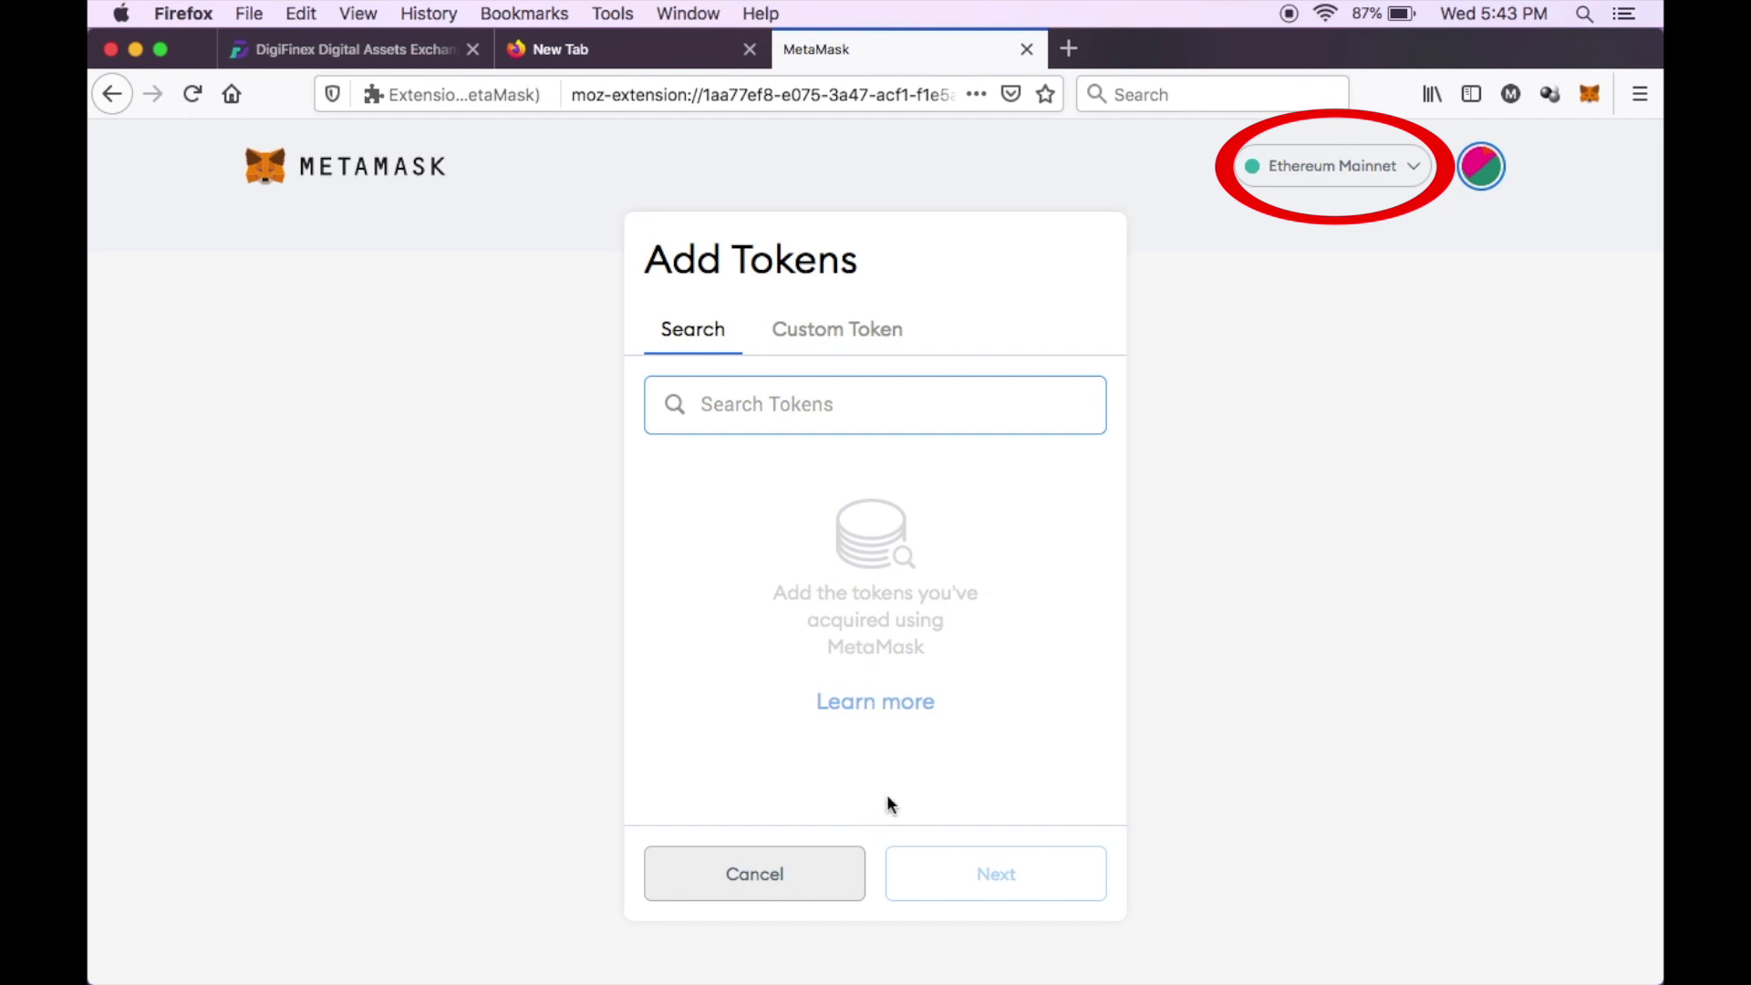
pyautogui.write('dgp')
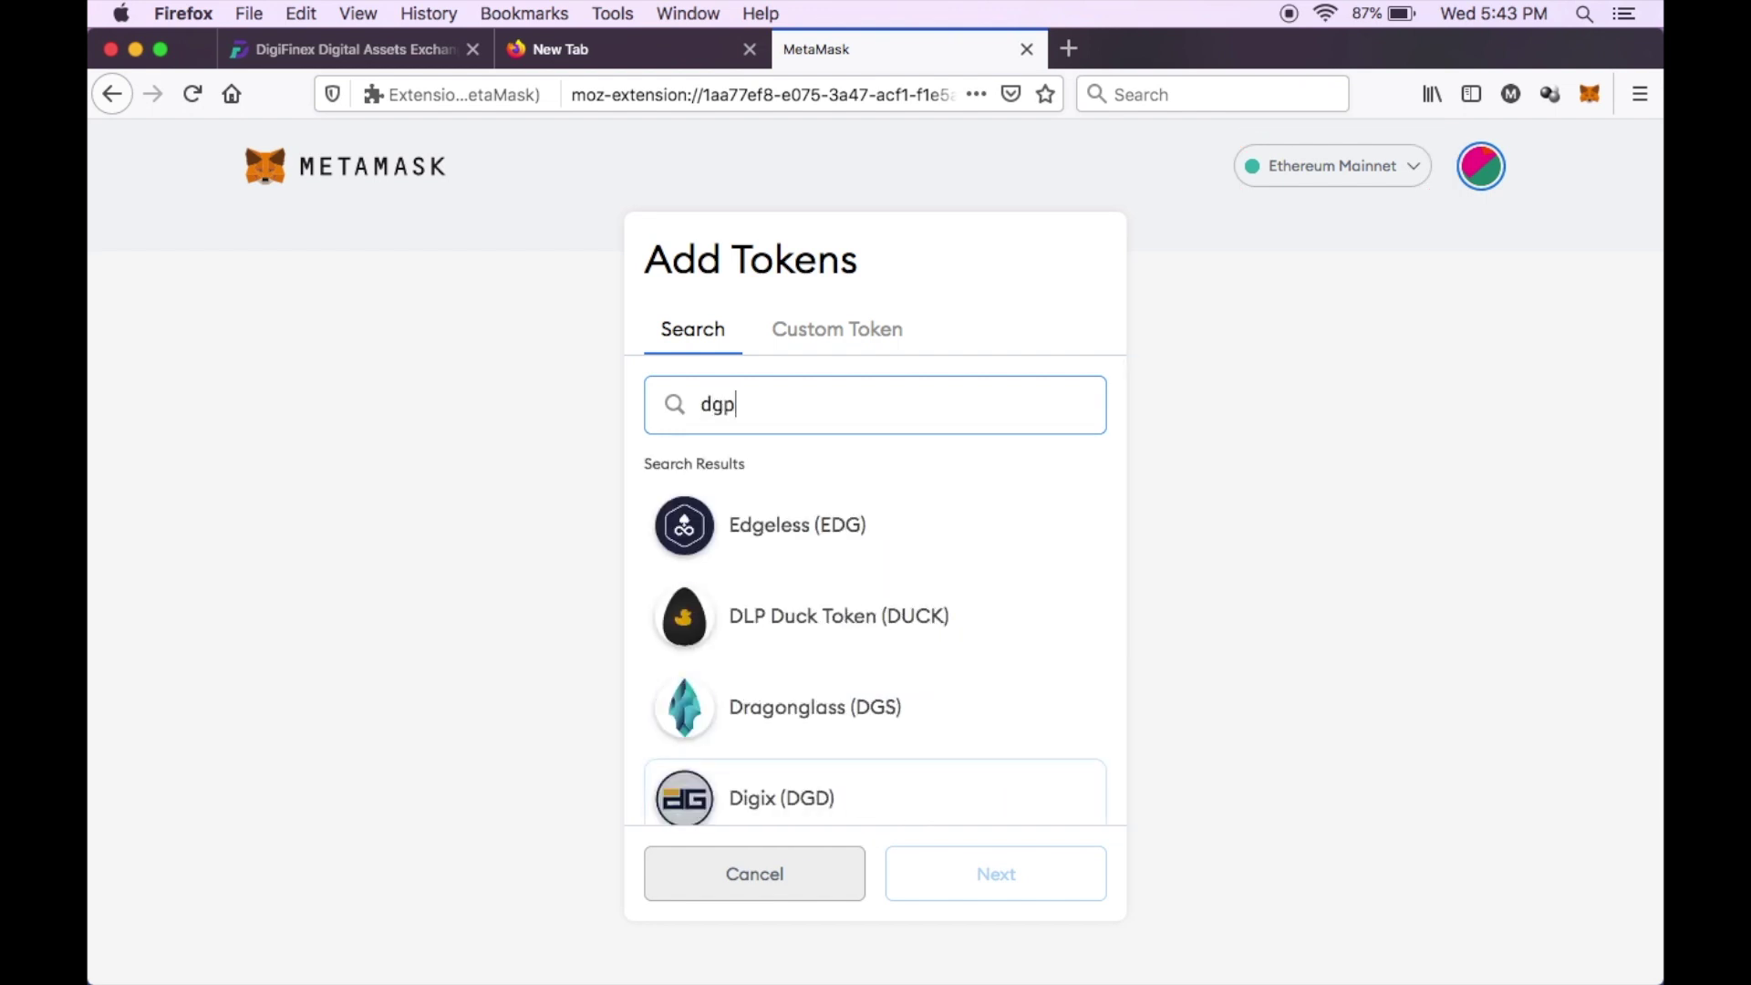
pyautogui.press('BackSpace')
pyautogui.press('BackSpace')
pyautogui.press('BackSpace')
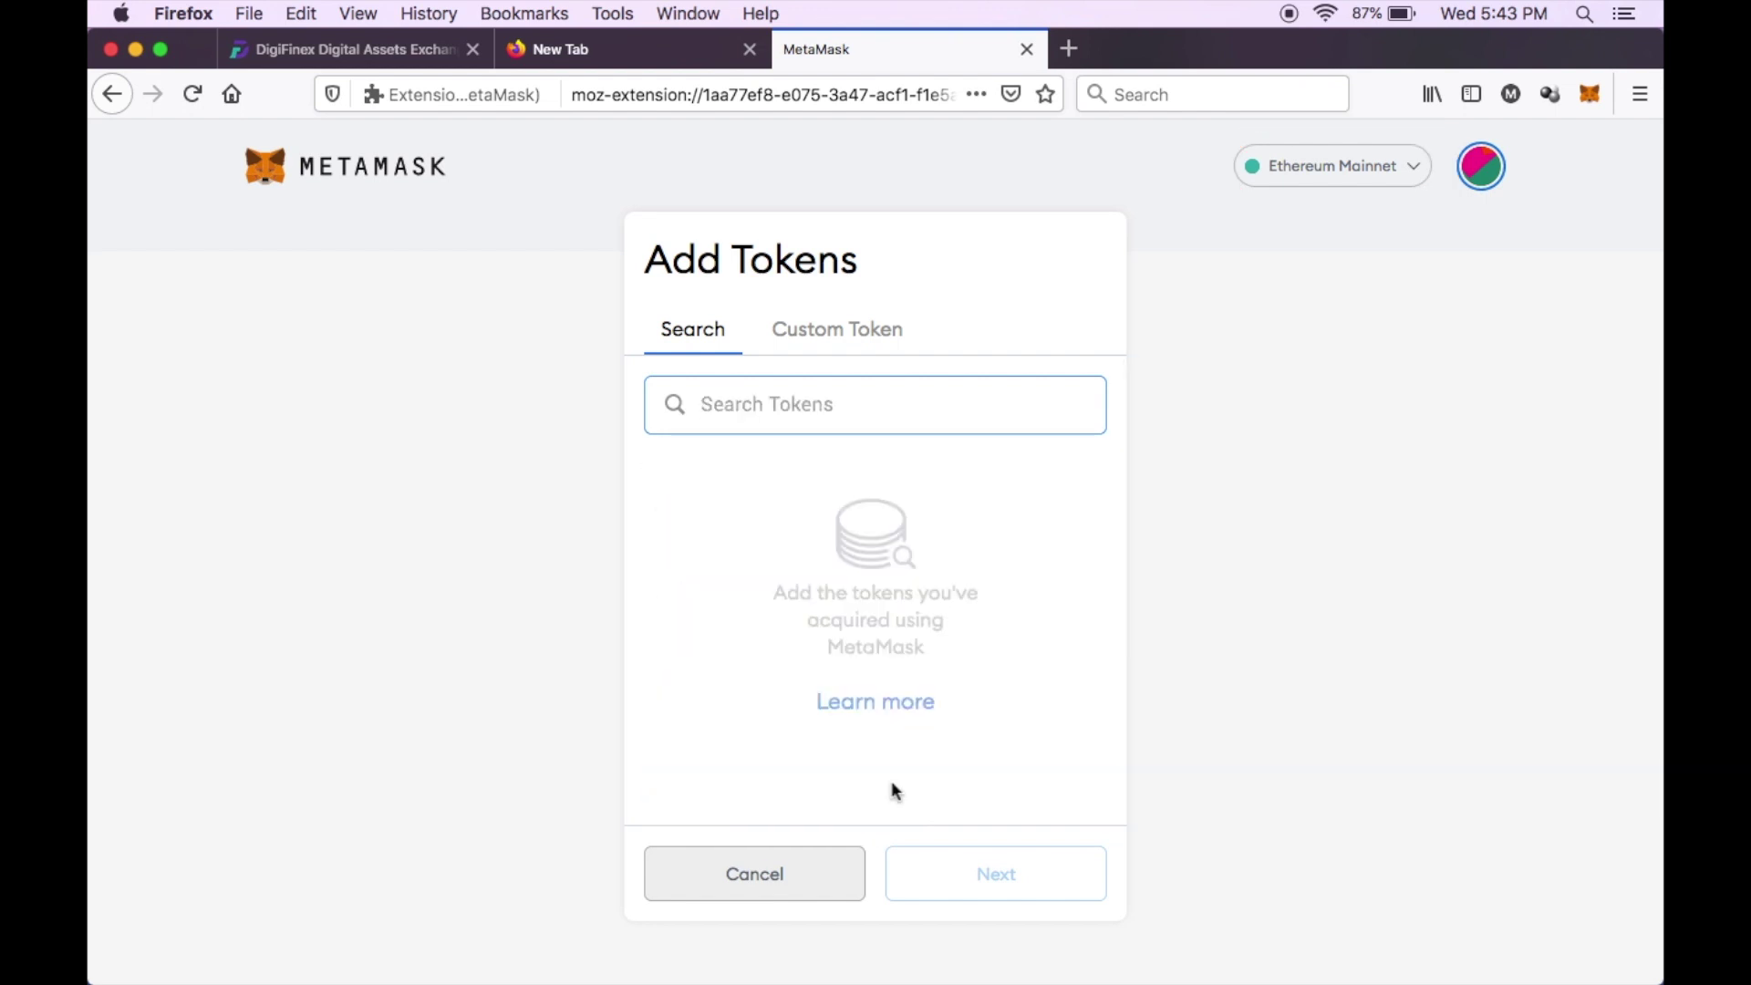
pyautogui.click(839, 328)
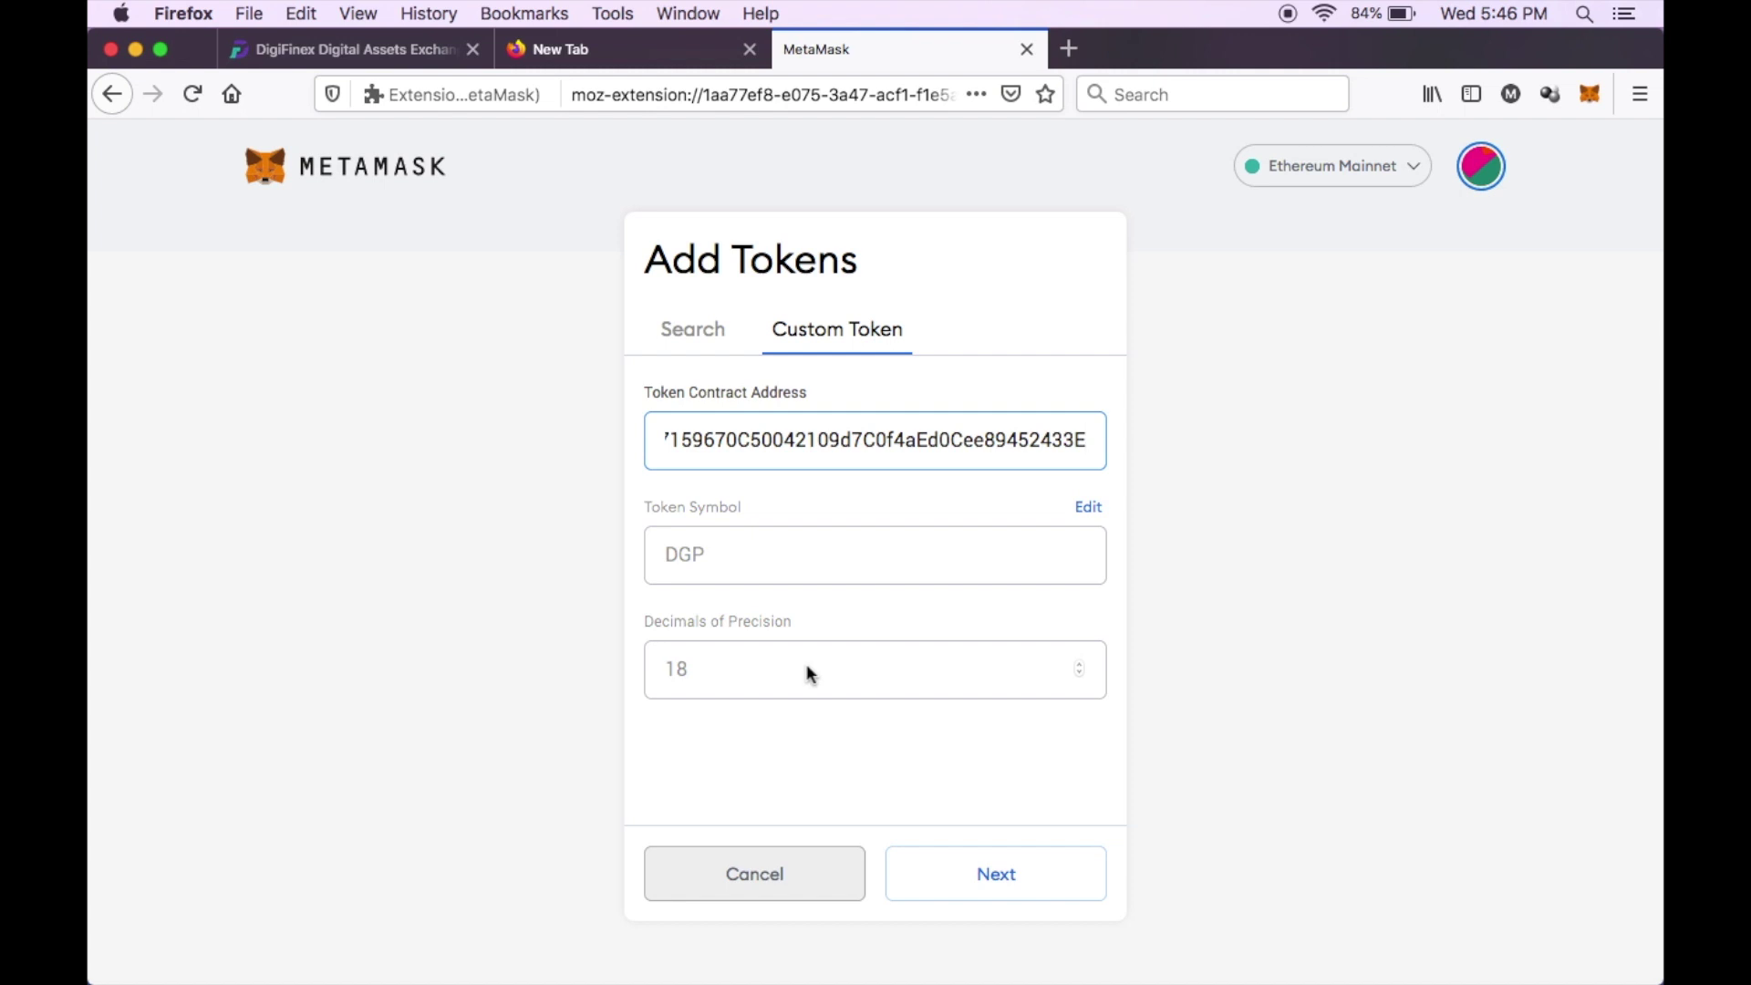
pyautogui.click(1014, 871)
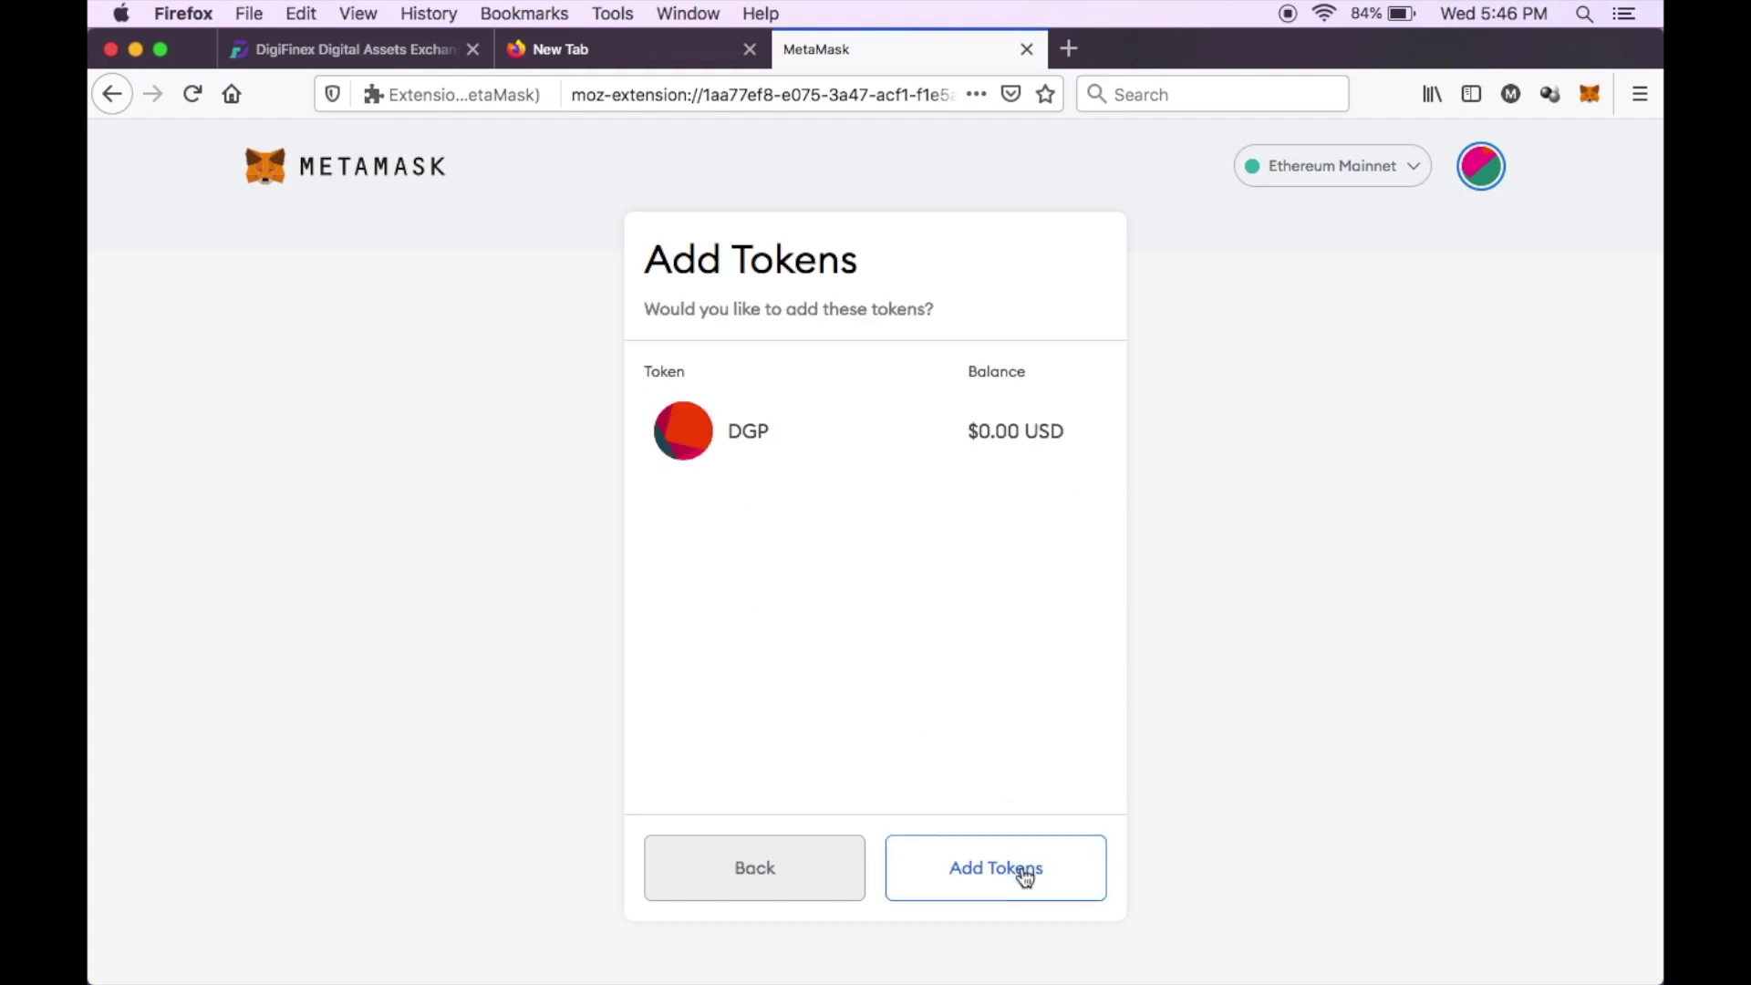
pyautogui.click(1023, 871)
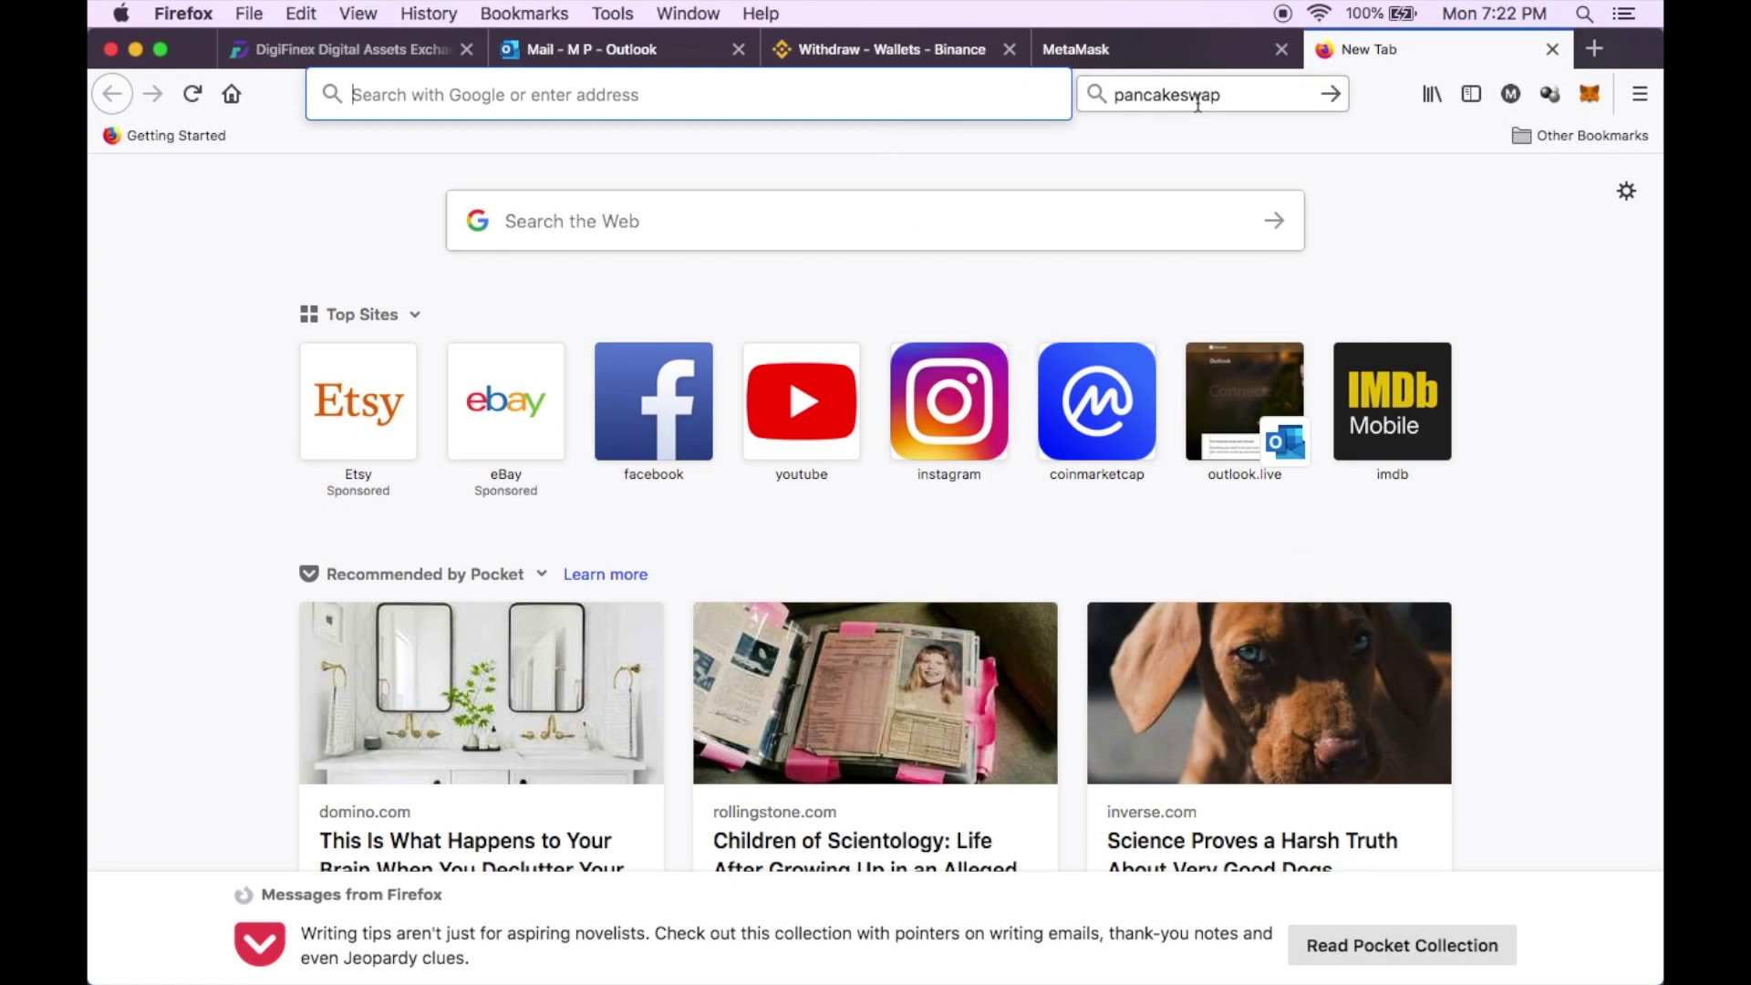
# Rerun the Google search for 'pancakeswap' and open the Home | PancakeSwap result.
pyautogui.click(1238, 97)
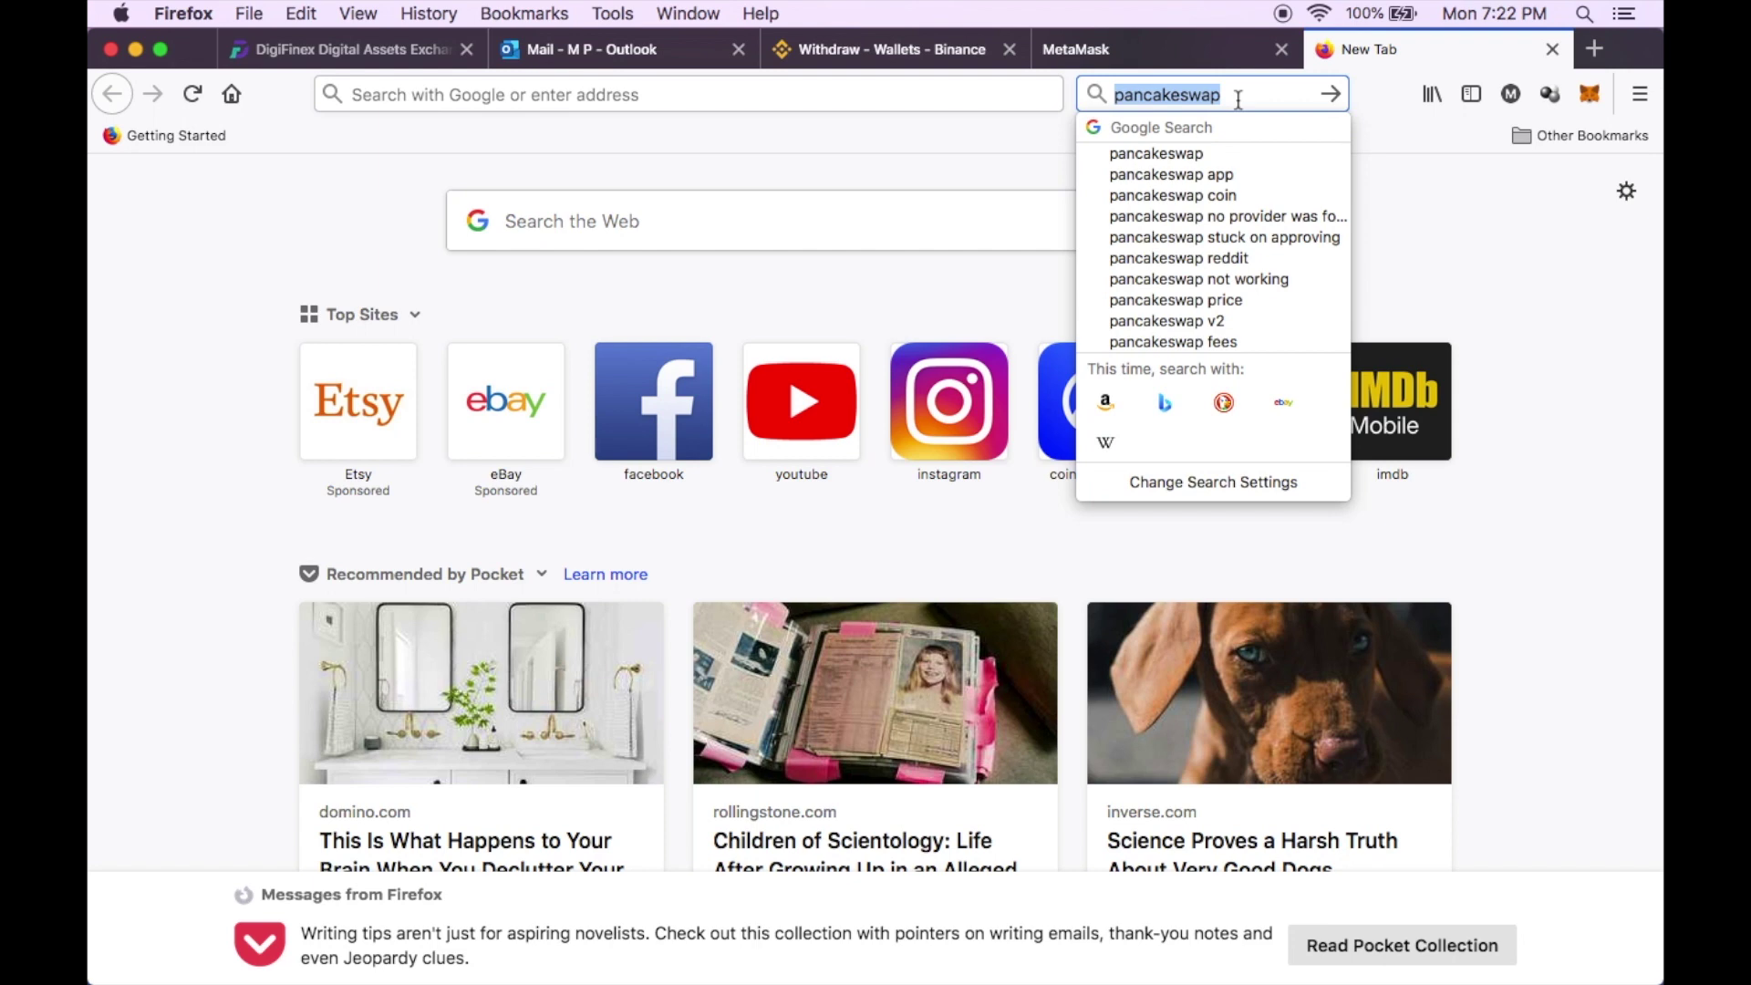
pyautogui.press('Return')
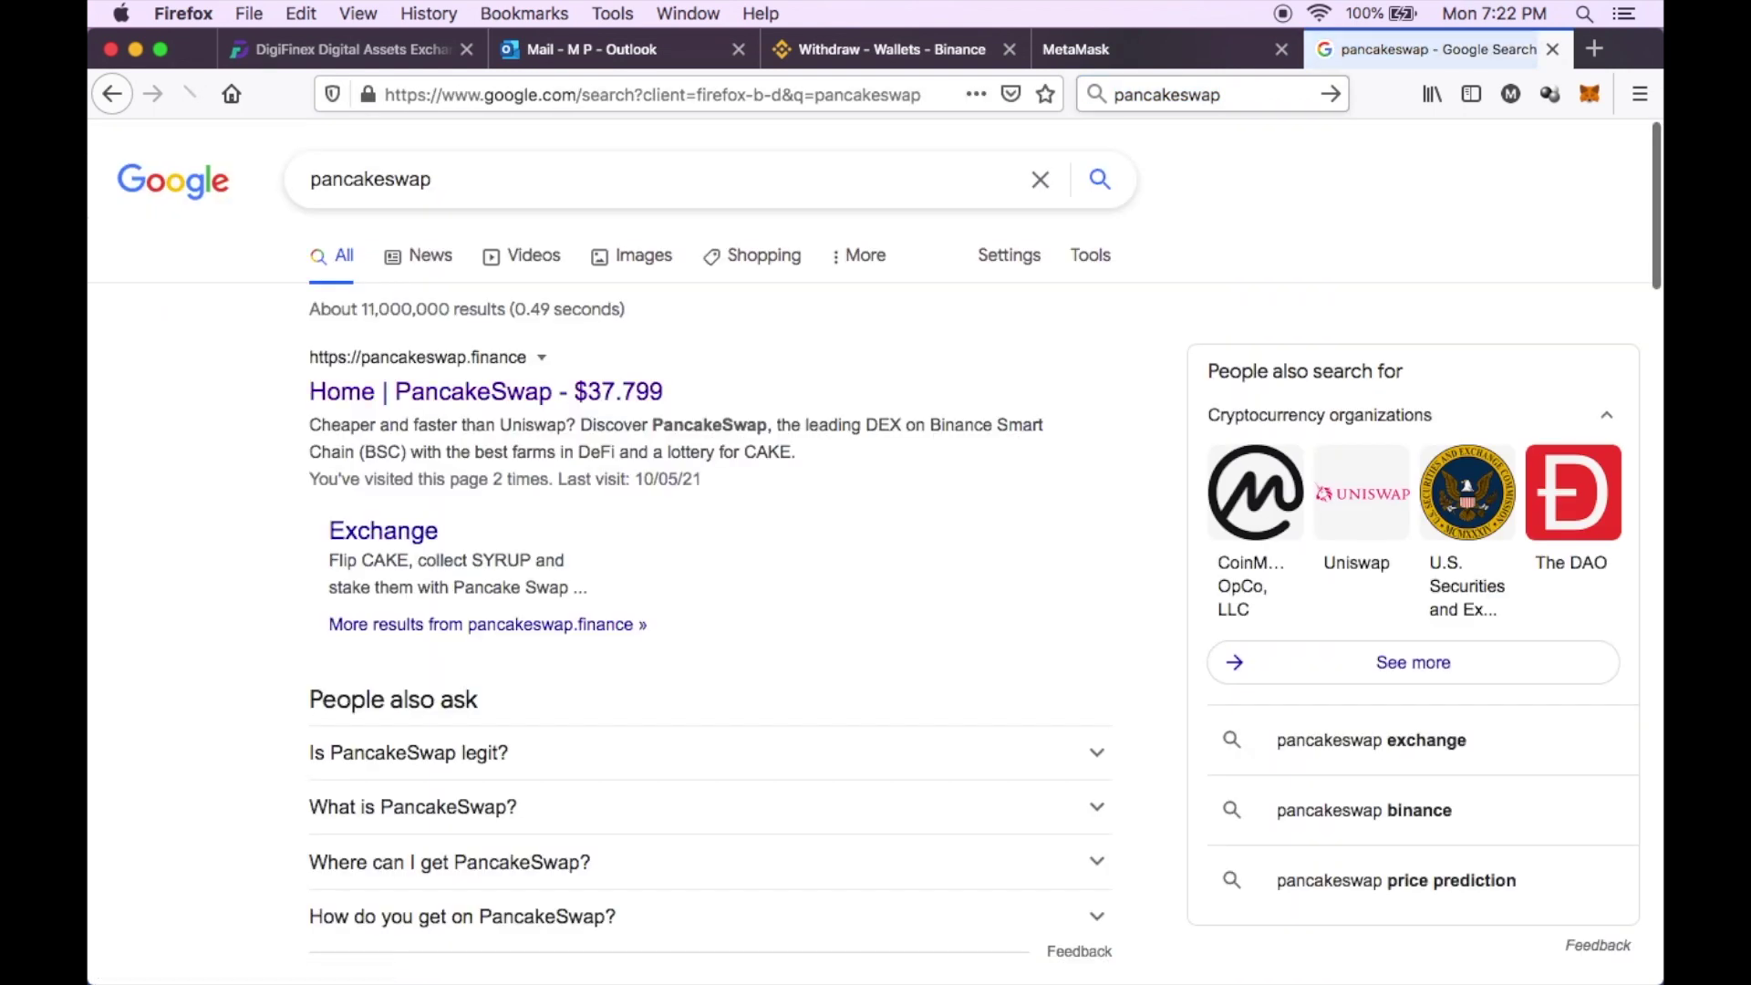
pyautogui.click(352, 401)
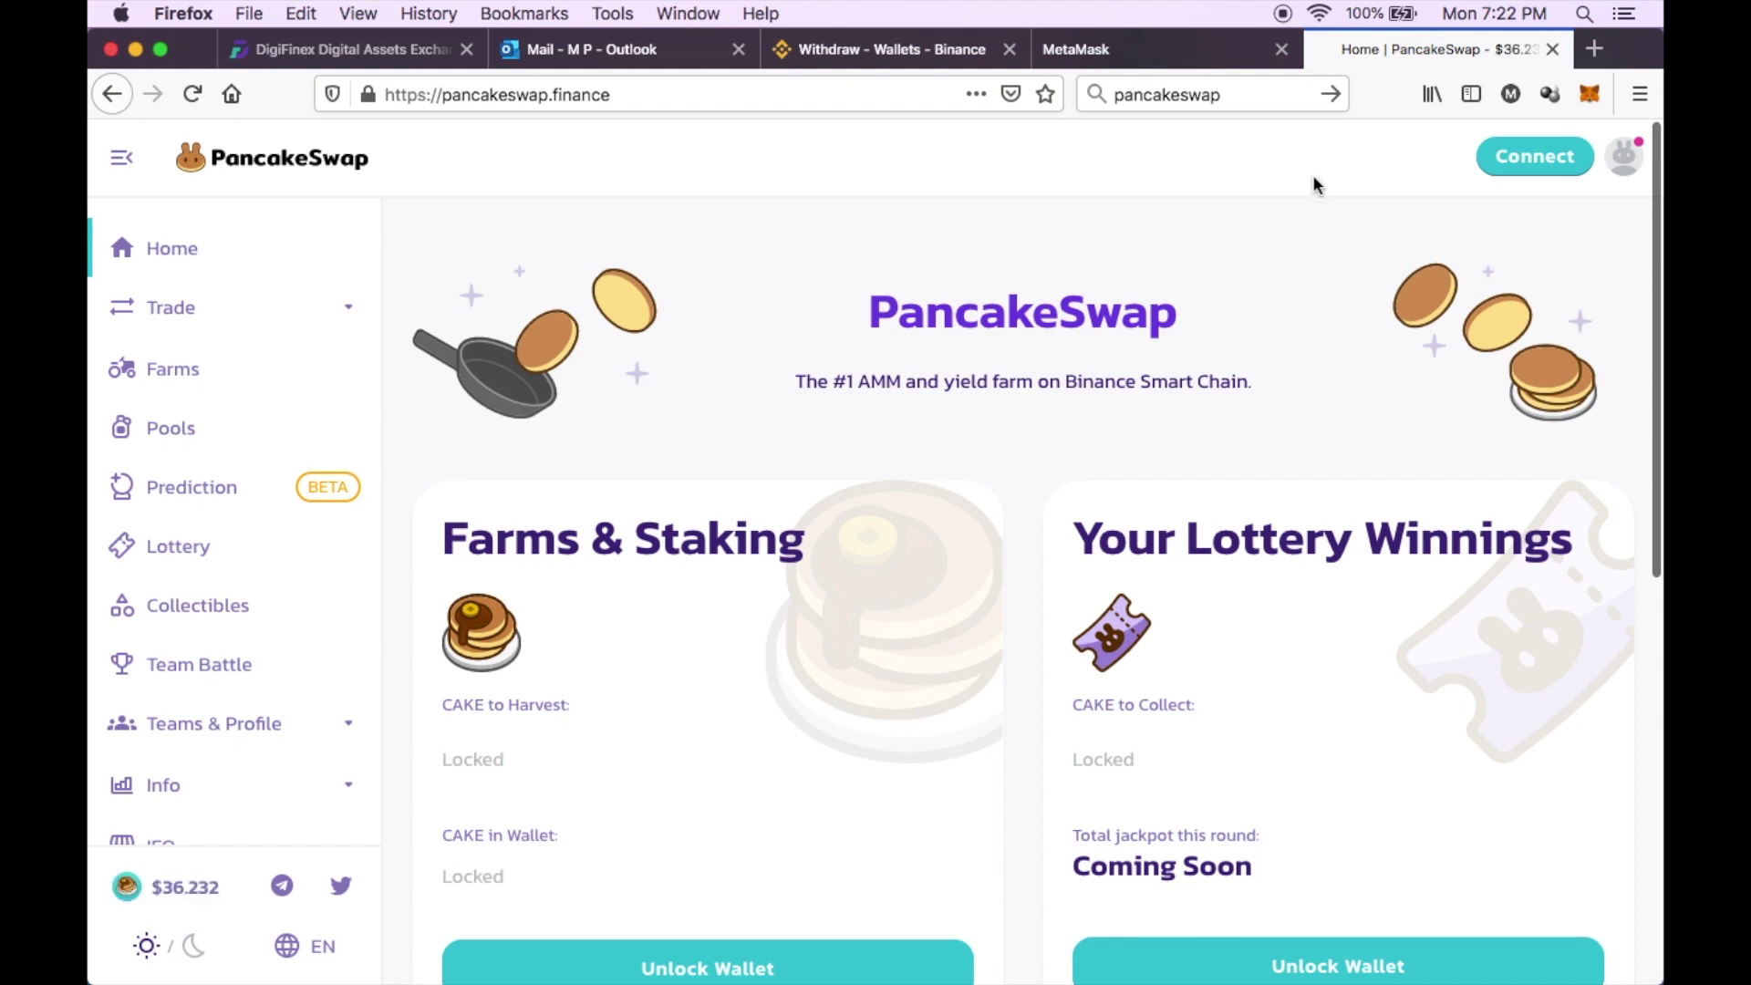
# Begin connecting PancakeSwap, choosing MetaMask as the wallet.
pyautogui.click(1560, 158)
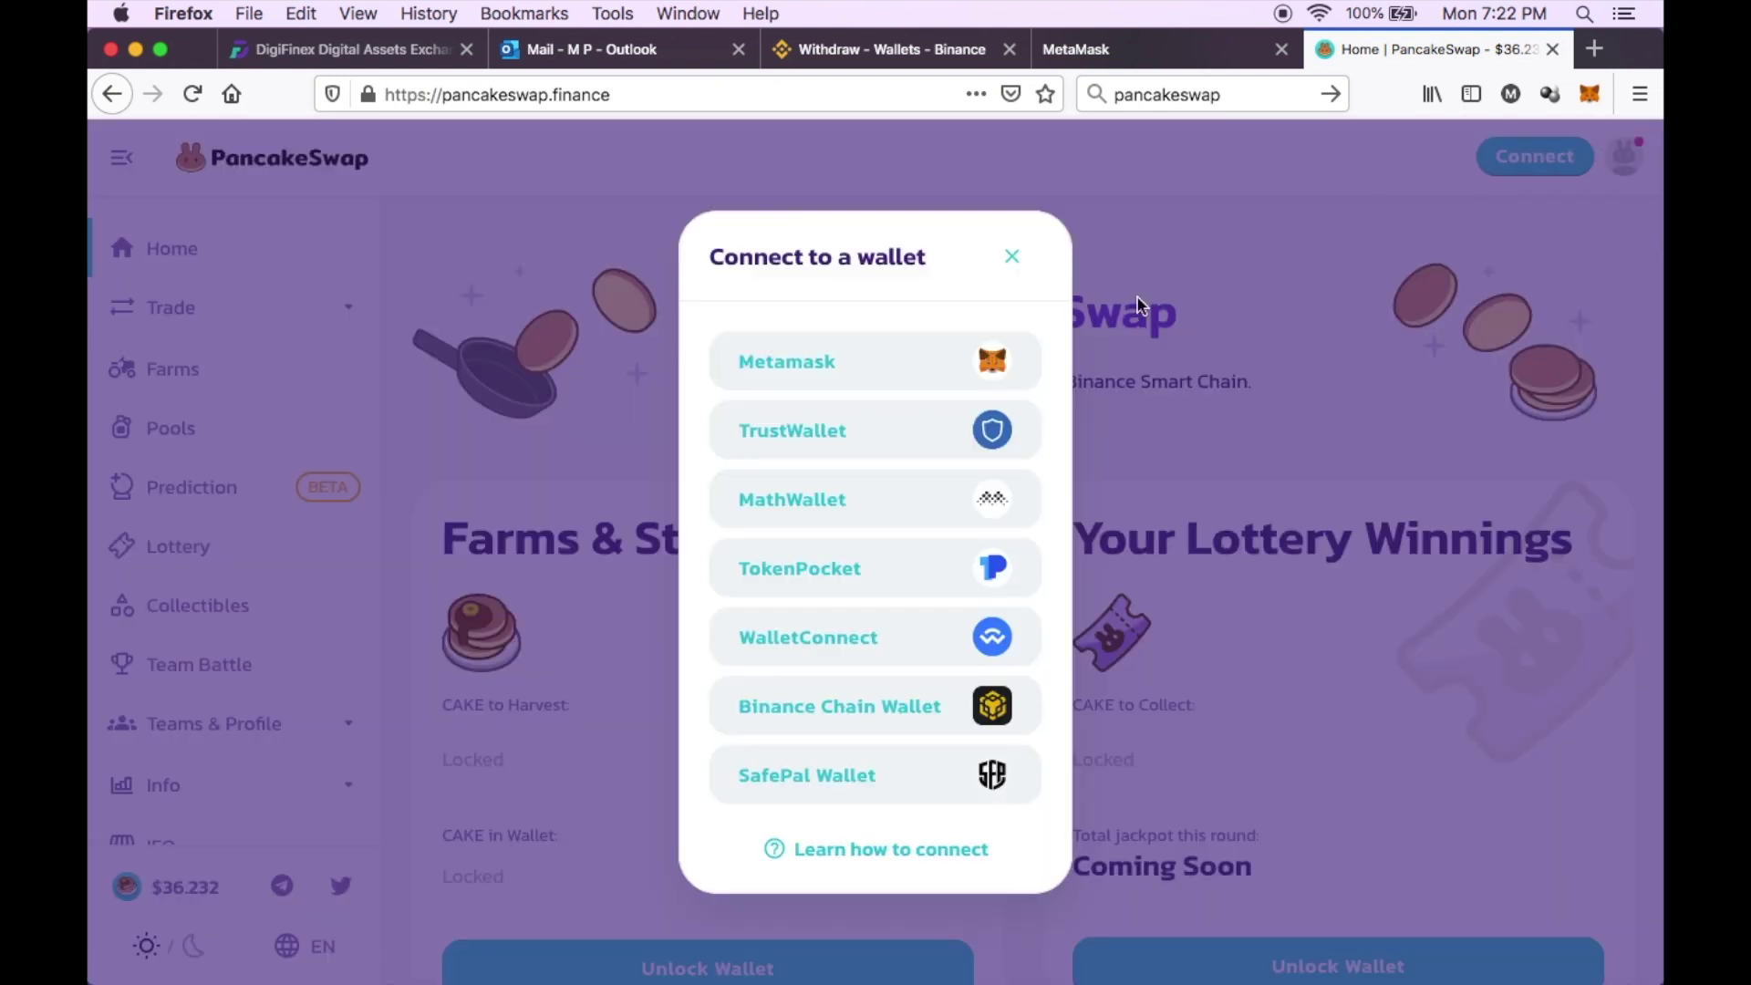
pyautogui.click(866, 376)
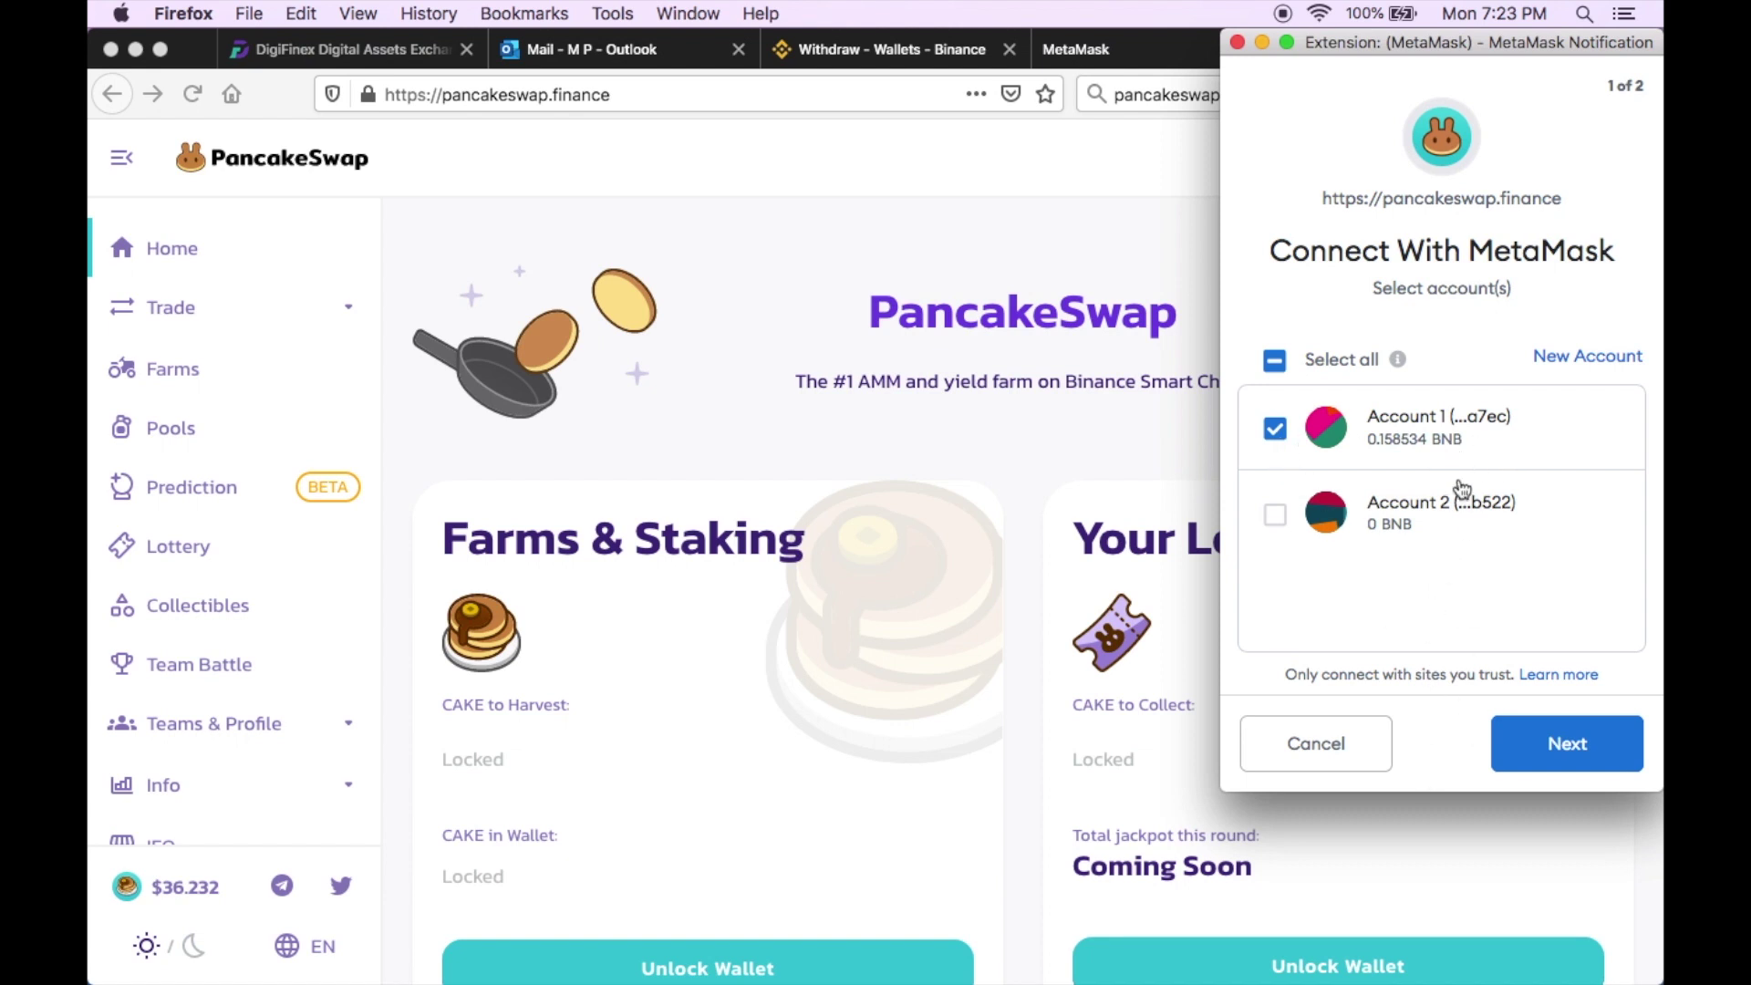
# Approve connecting Account 1 to PancakeSwap, then go to PancakeSwap's Trade > Exchange page.
pyautogui.click(1573, 765)
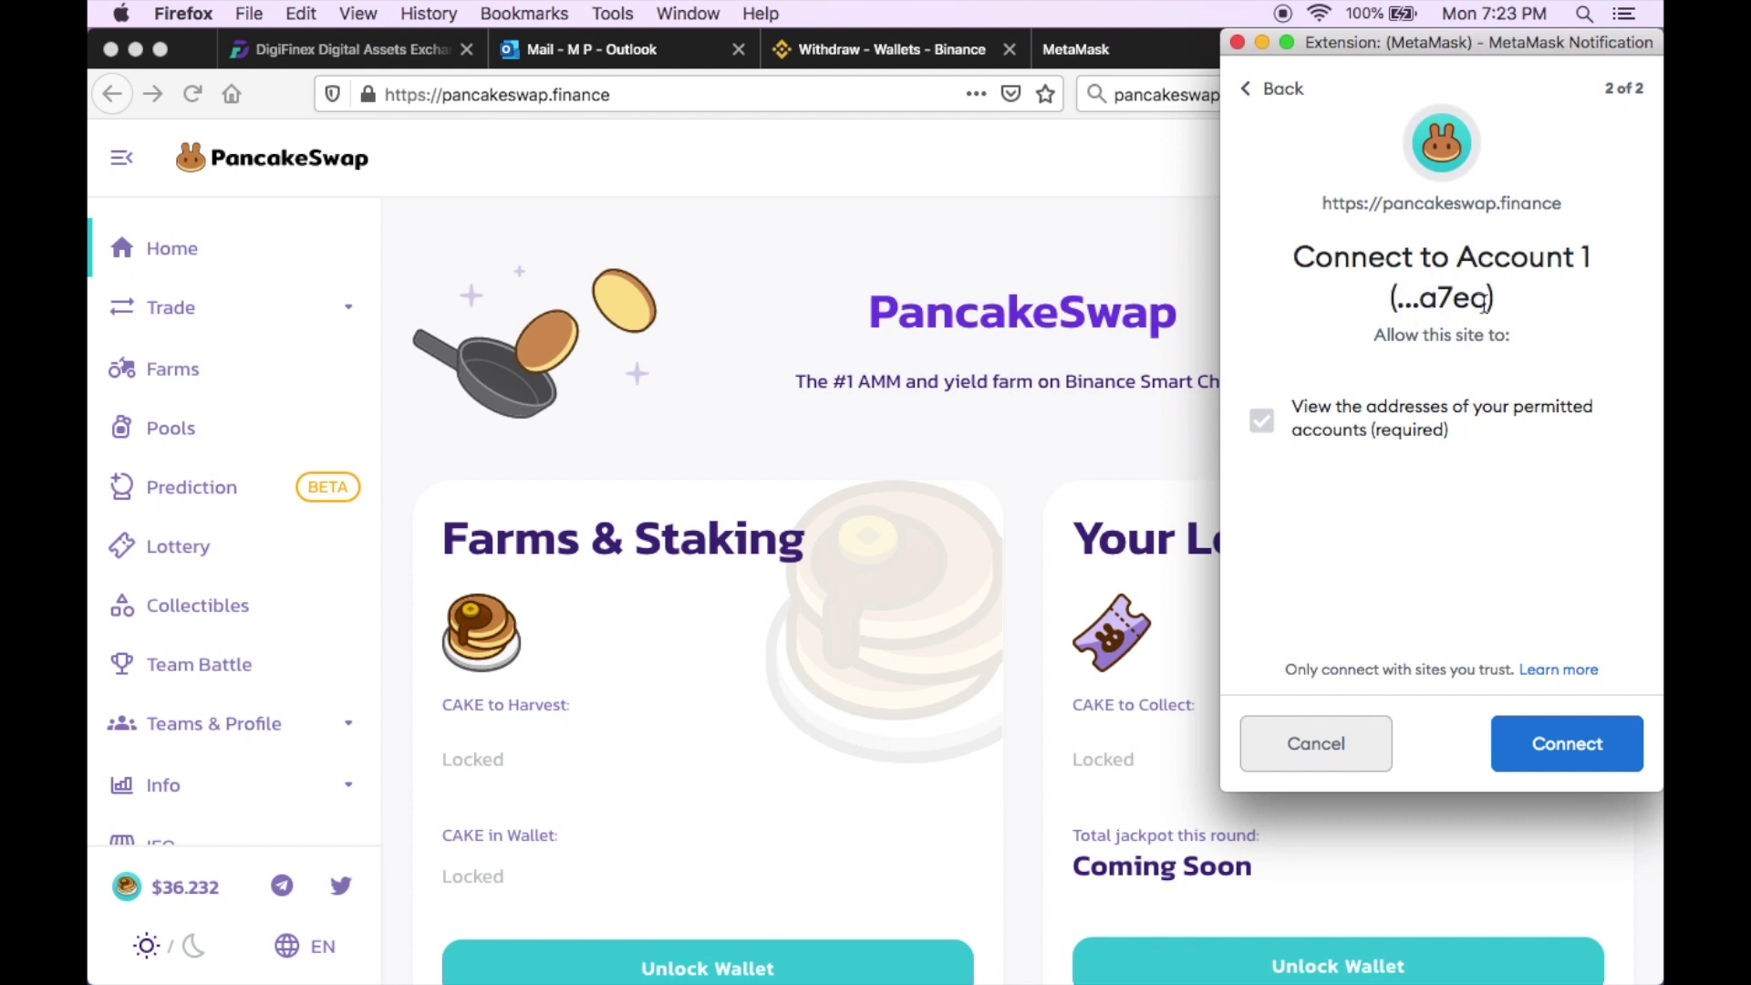
pyautogui.click(1145, 55)
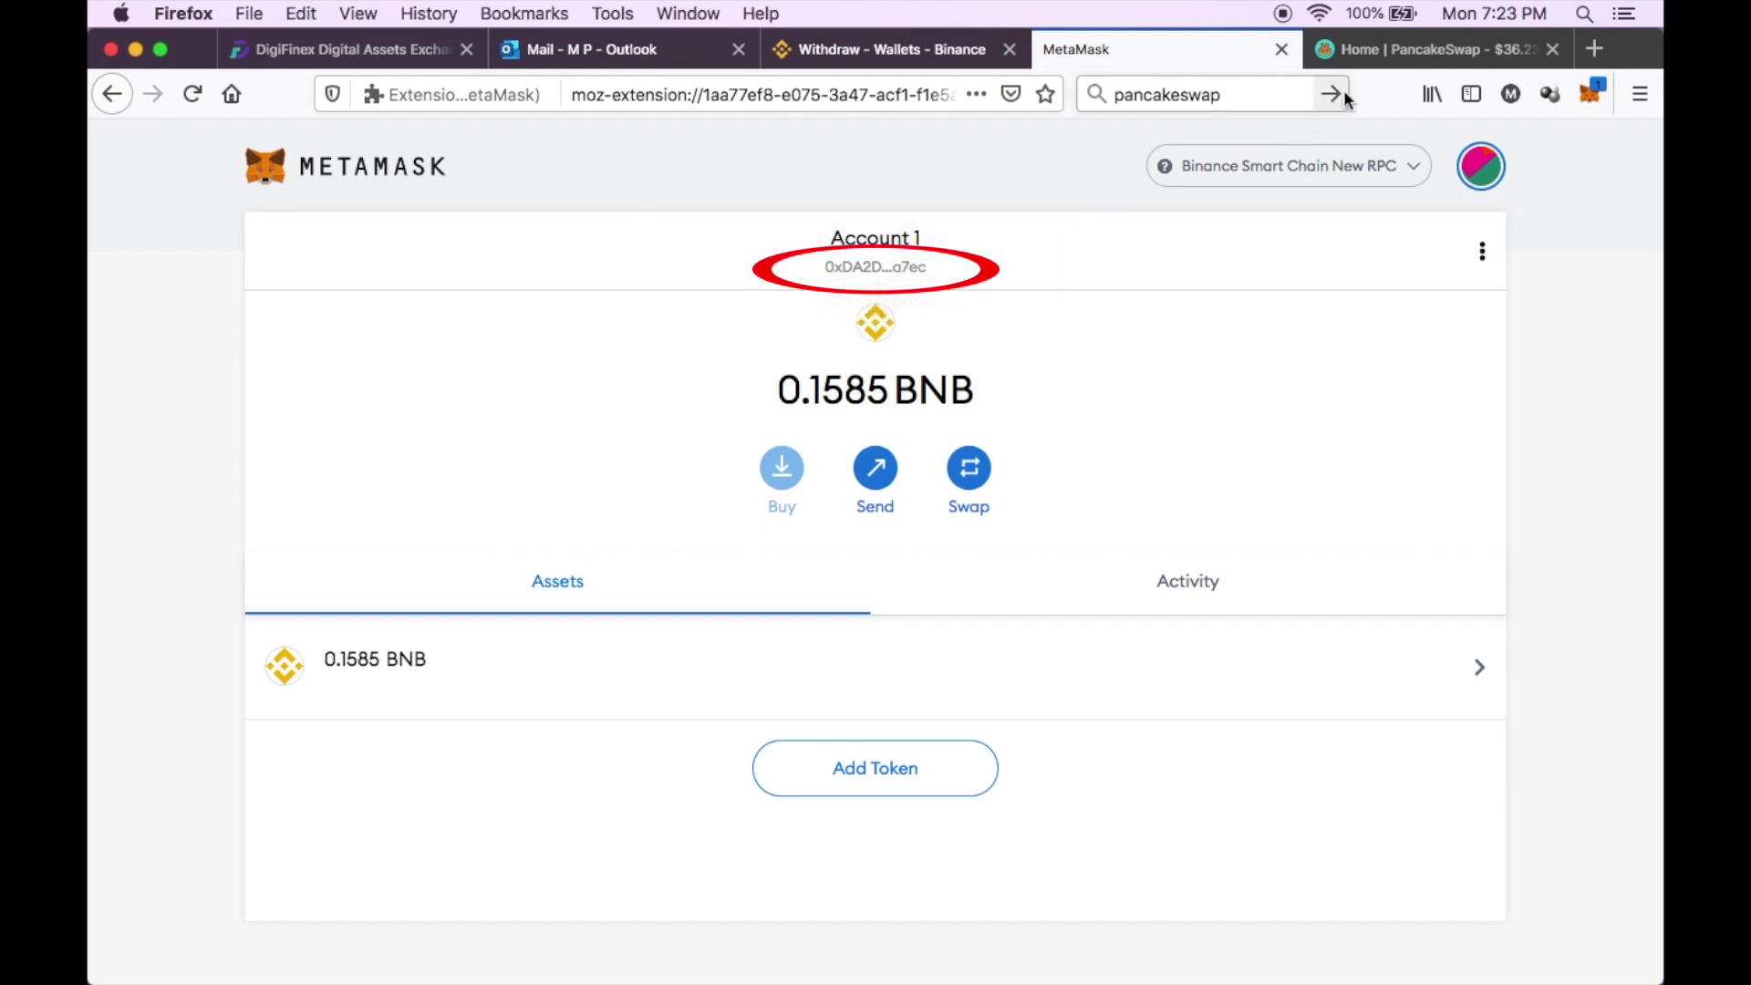
pyautogui.click(1430, 55)
pyautogui.hotkey('ctrl', 'Down')
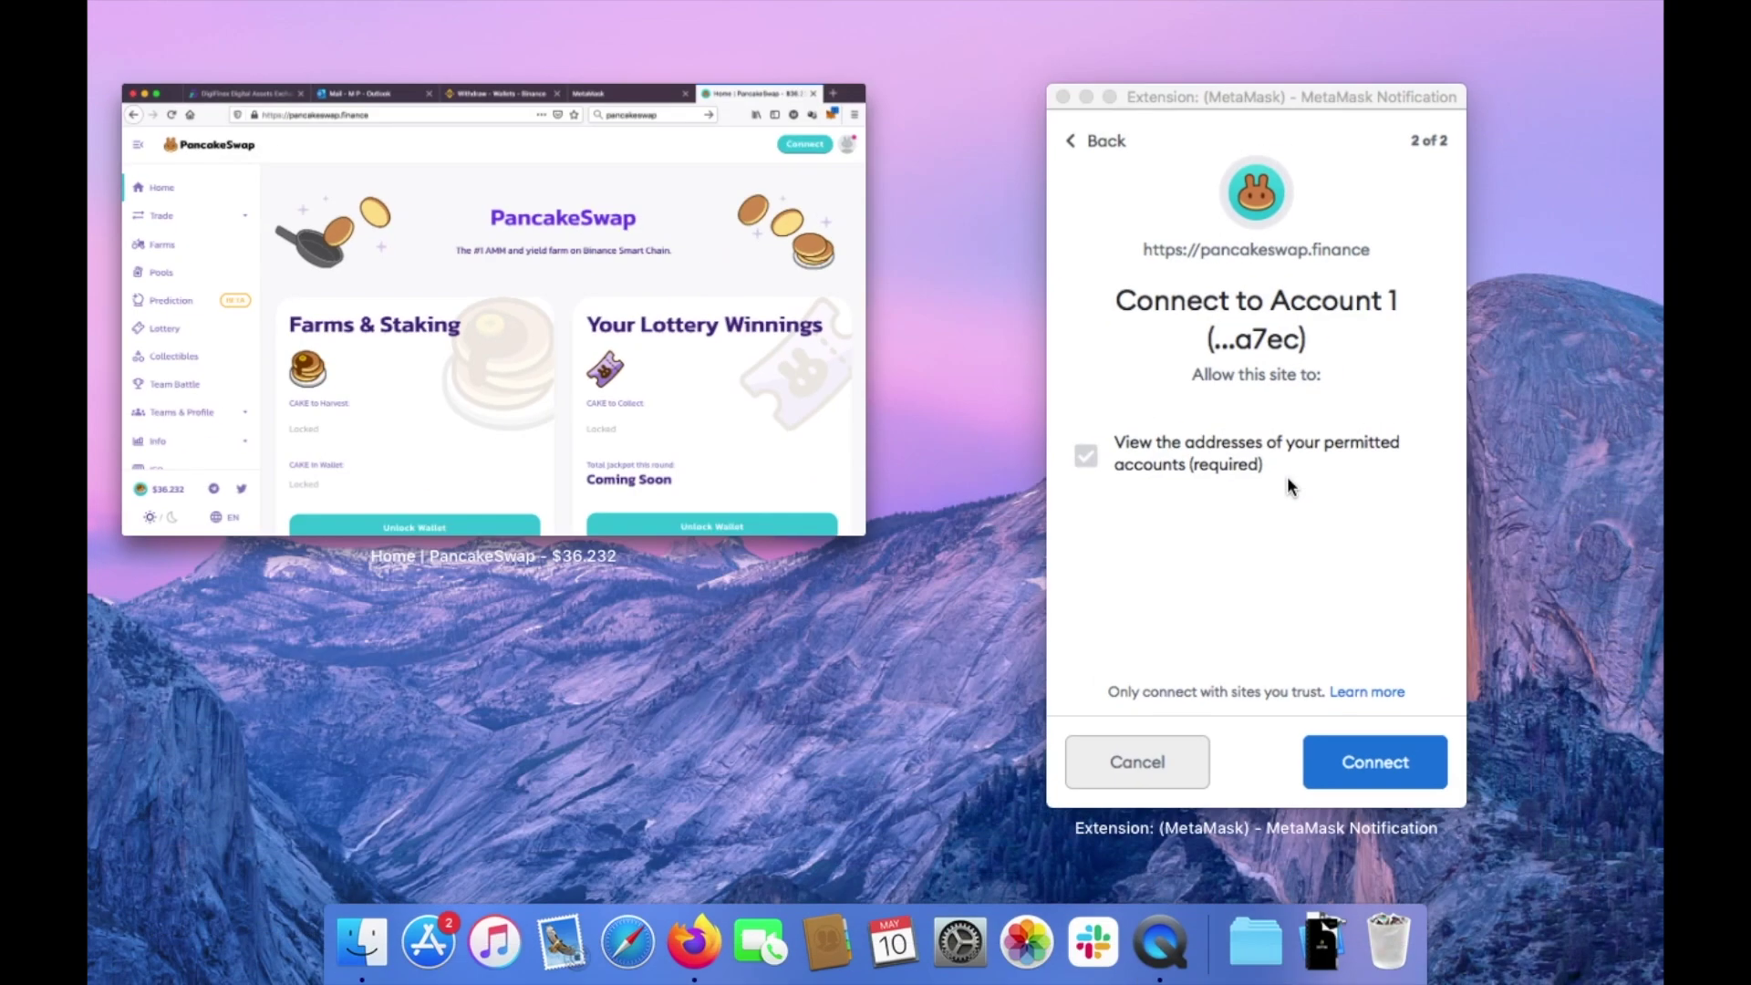
pyautogui.click(1333, 485)
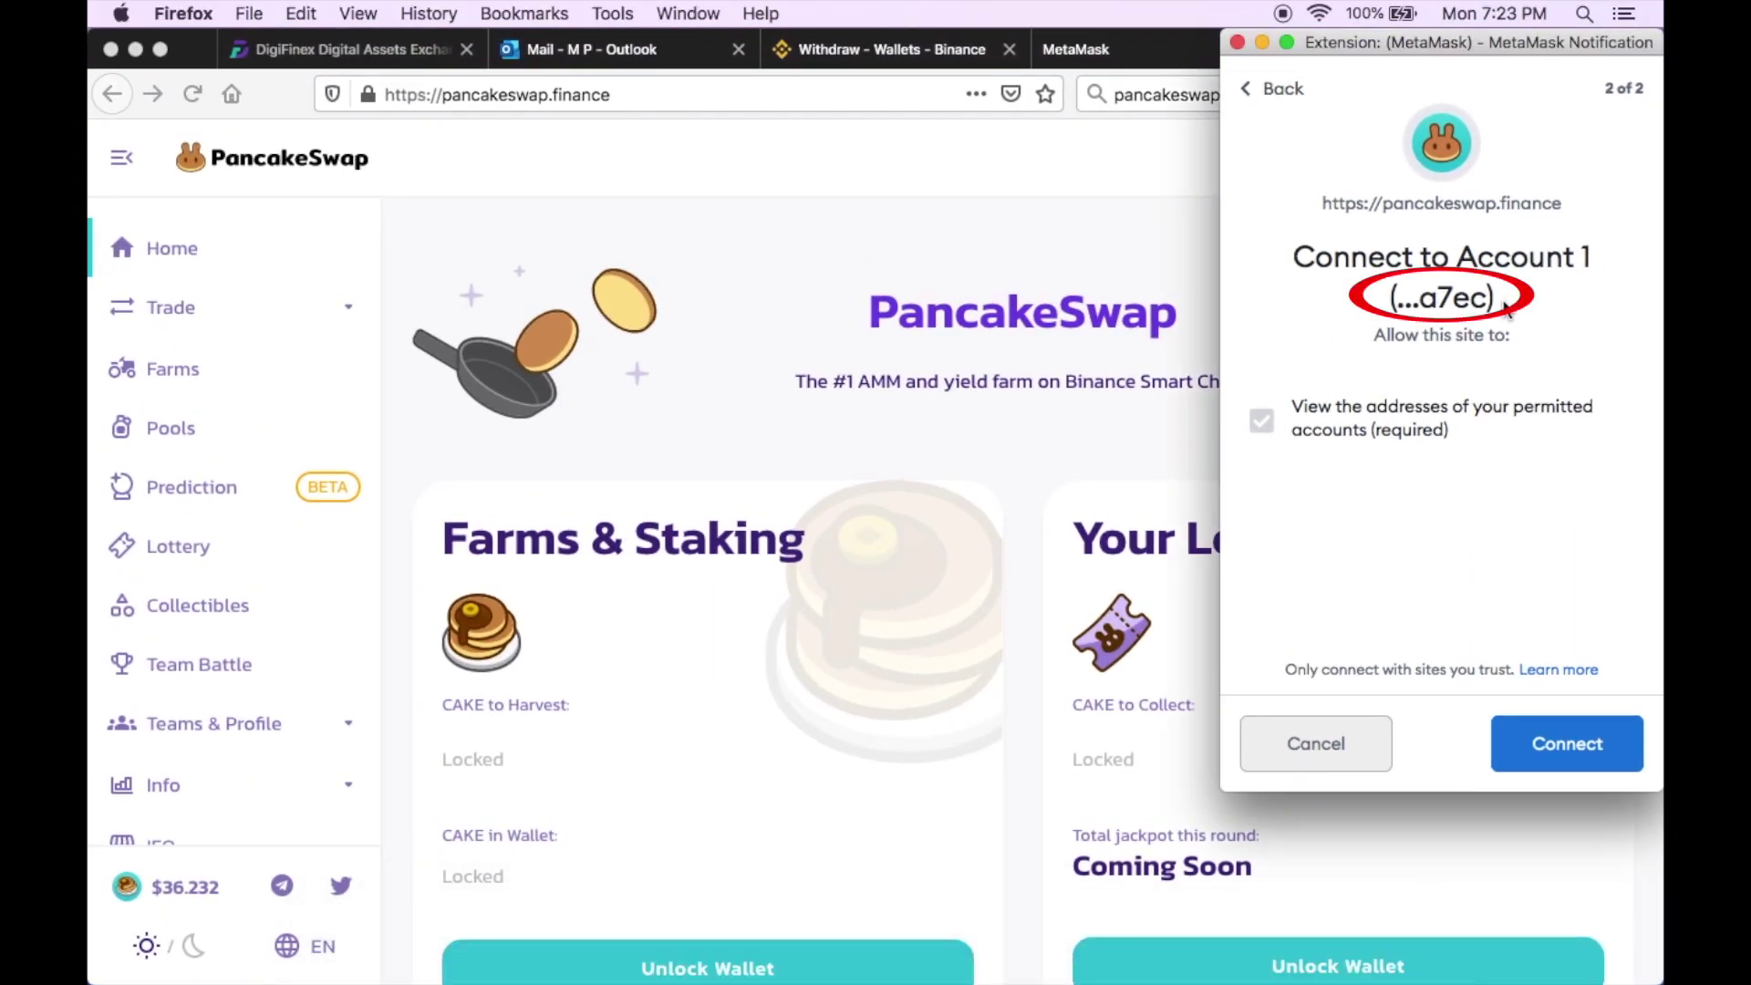
pyautogui.click(1594, 746)
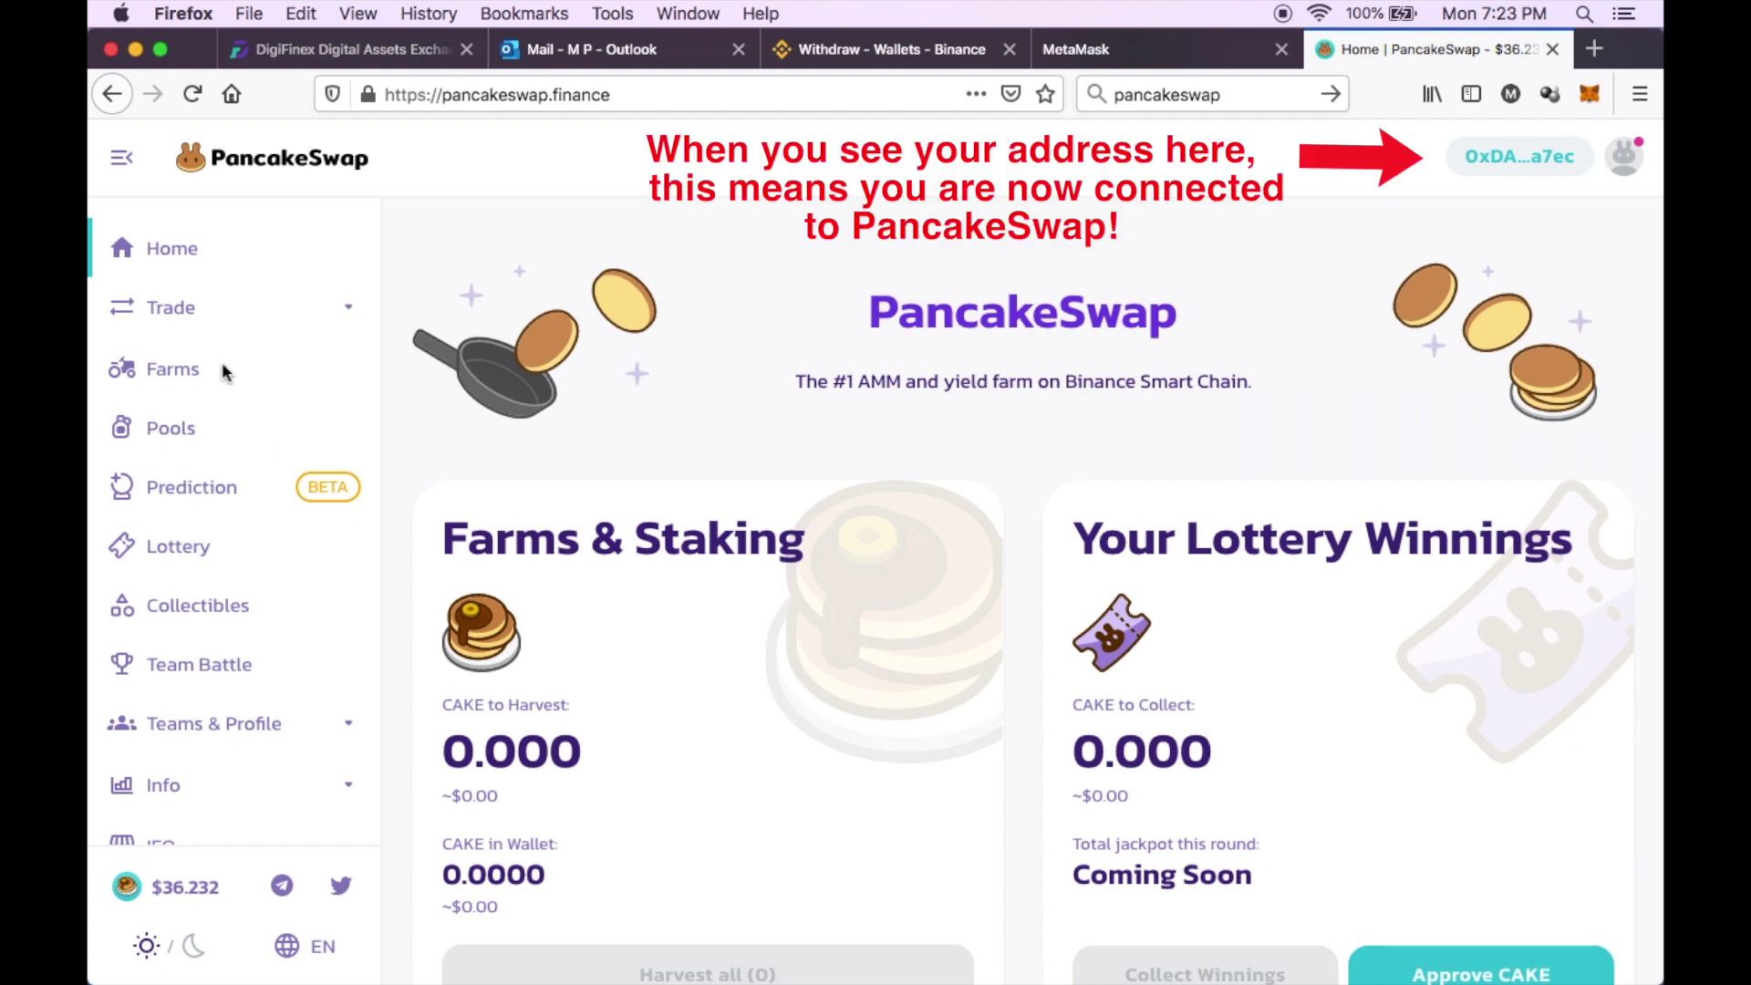
pyautogui.click(165, 318)
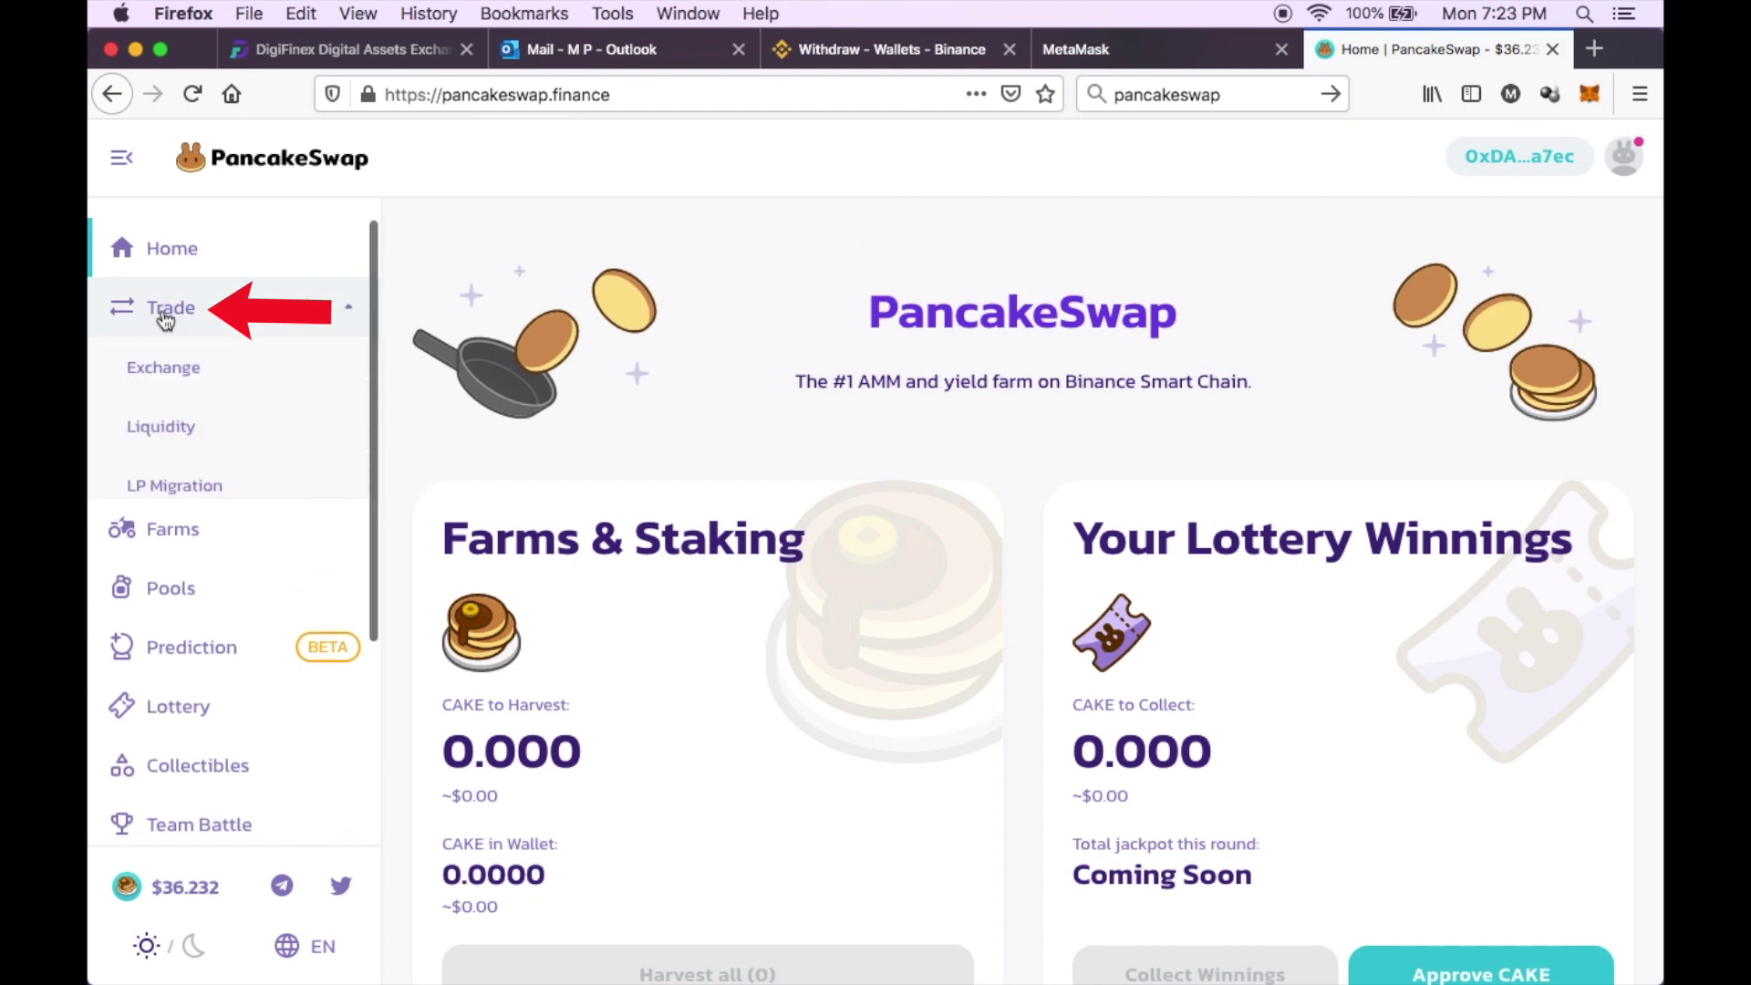
pyautogui.click(163, 398)
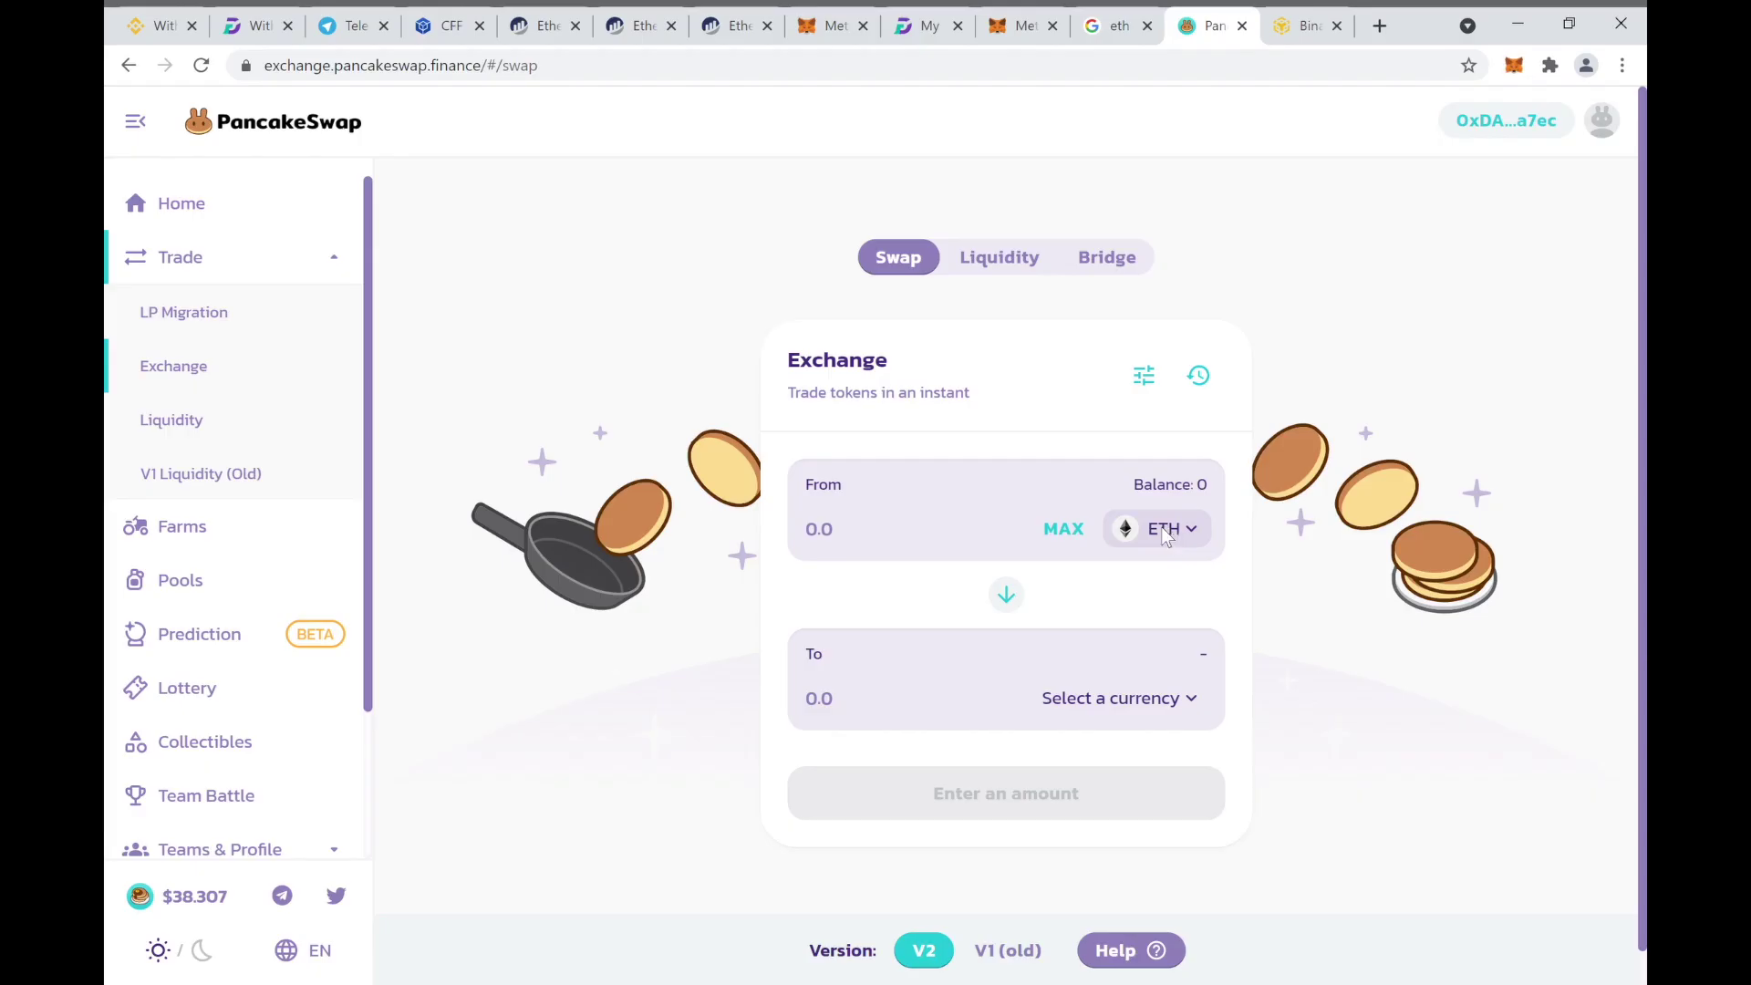
# Set the swap from BNB to DGP, importing DGP by pasting its contract address.
pyautogui.click(1164, 533)
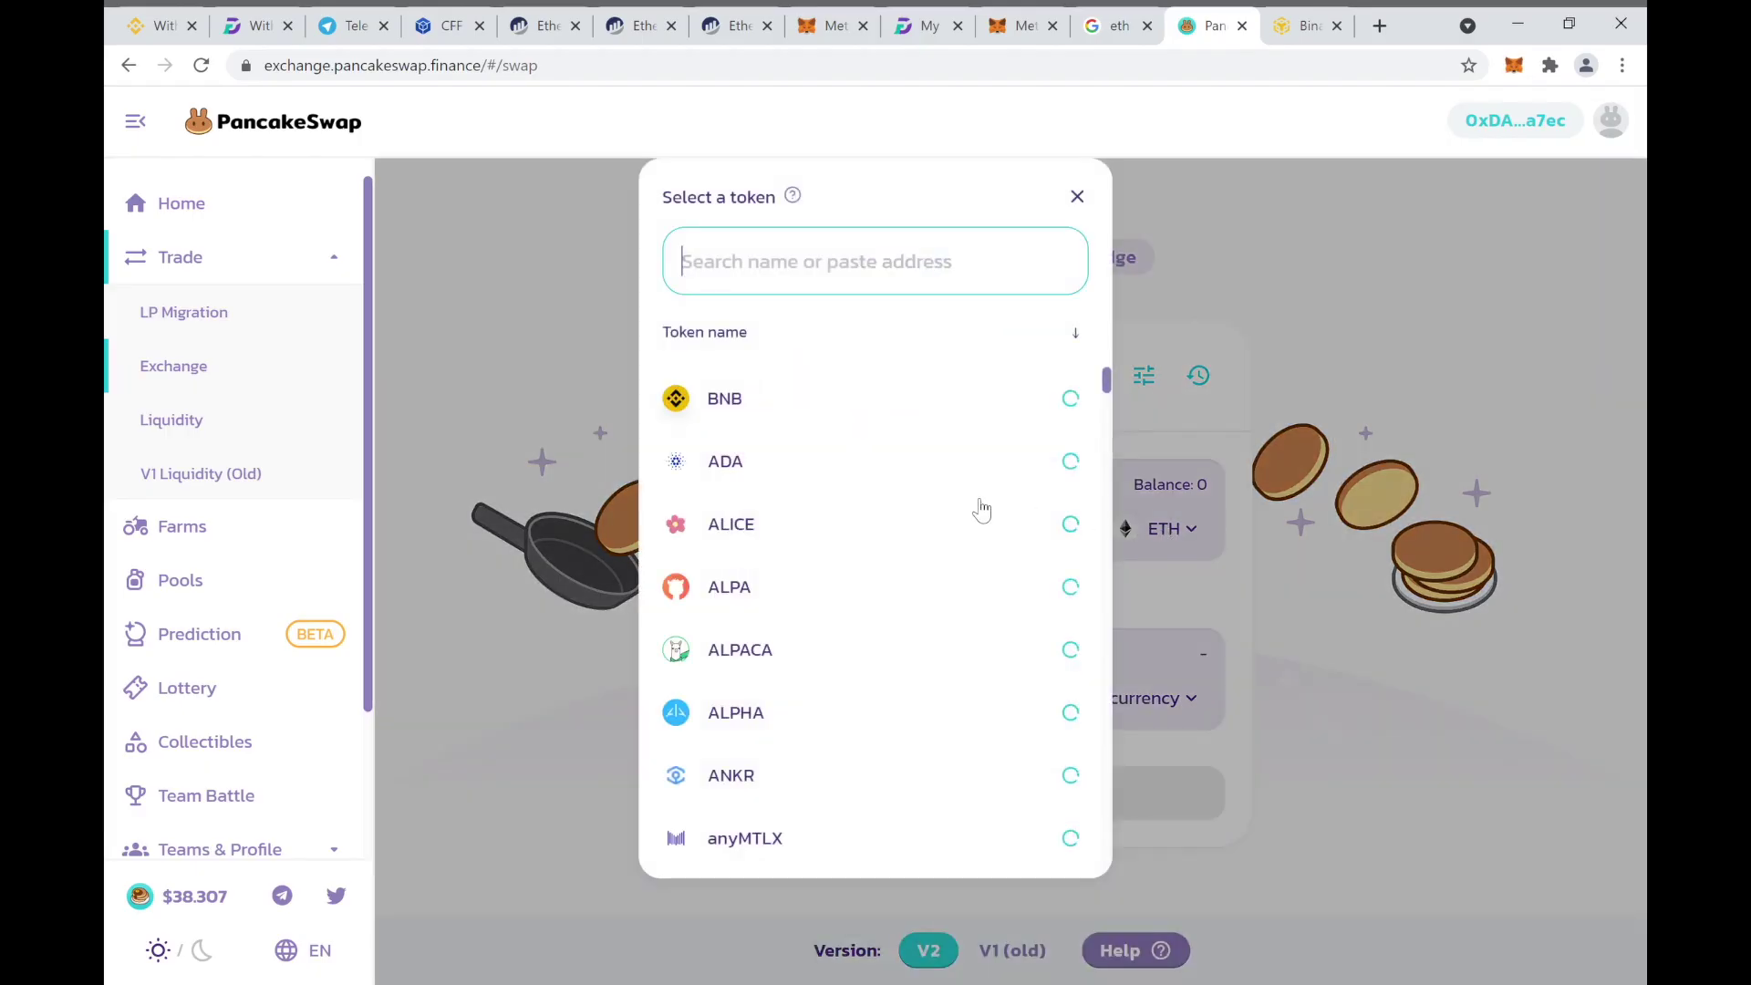
pyautogui.click(776, 397)
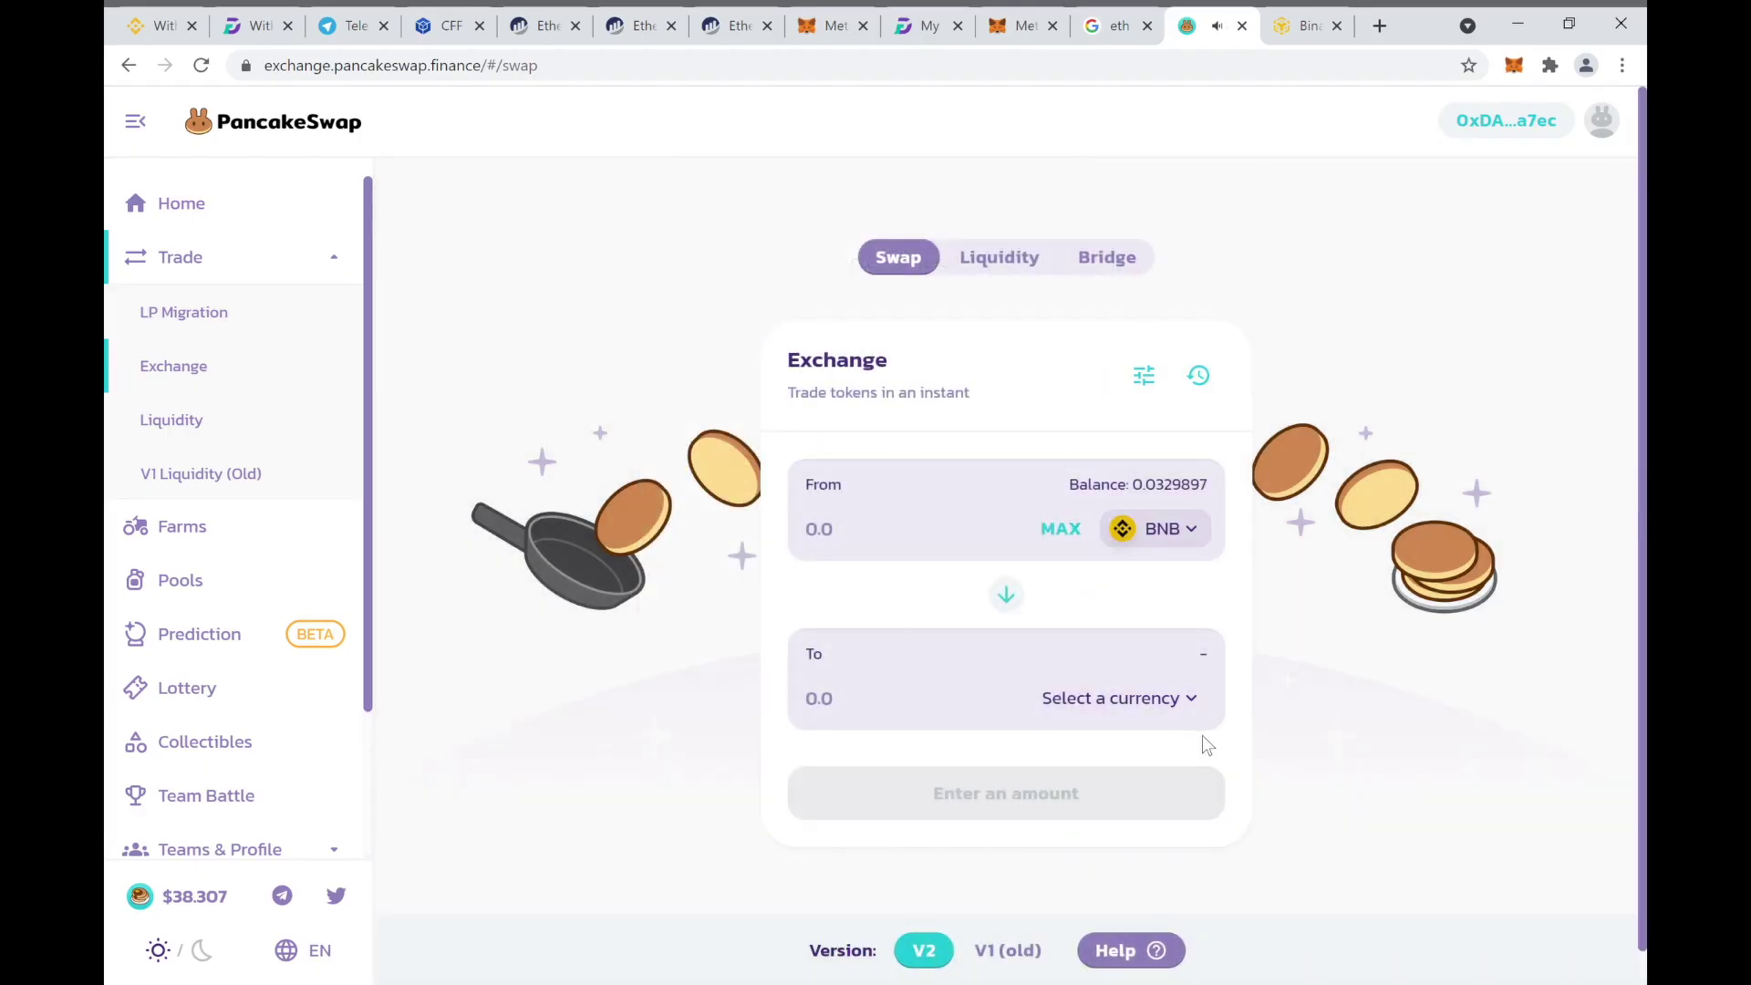
pyautogui.click(1175, 696)
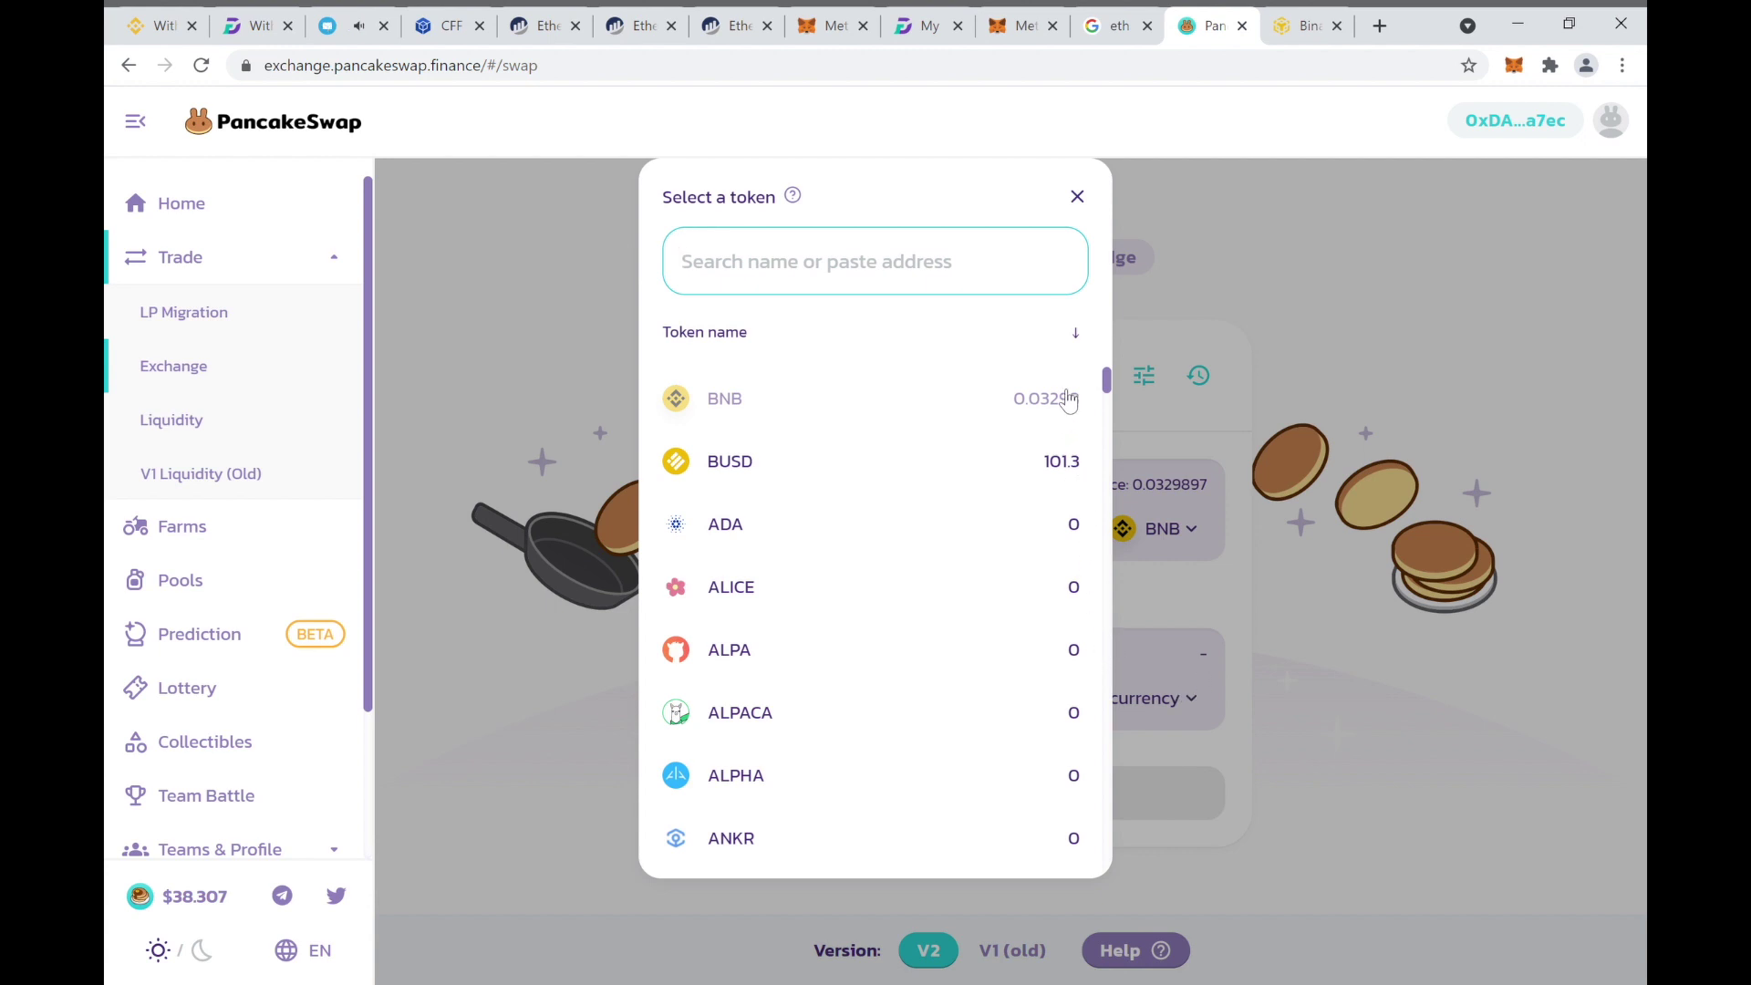
pyautogui.hotkey('ctrl', 'v')
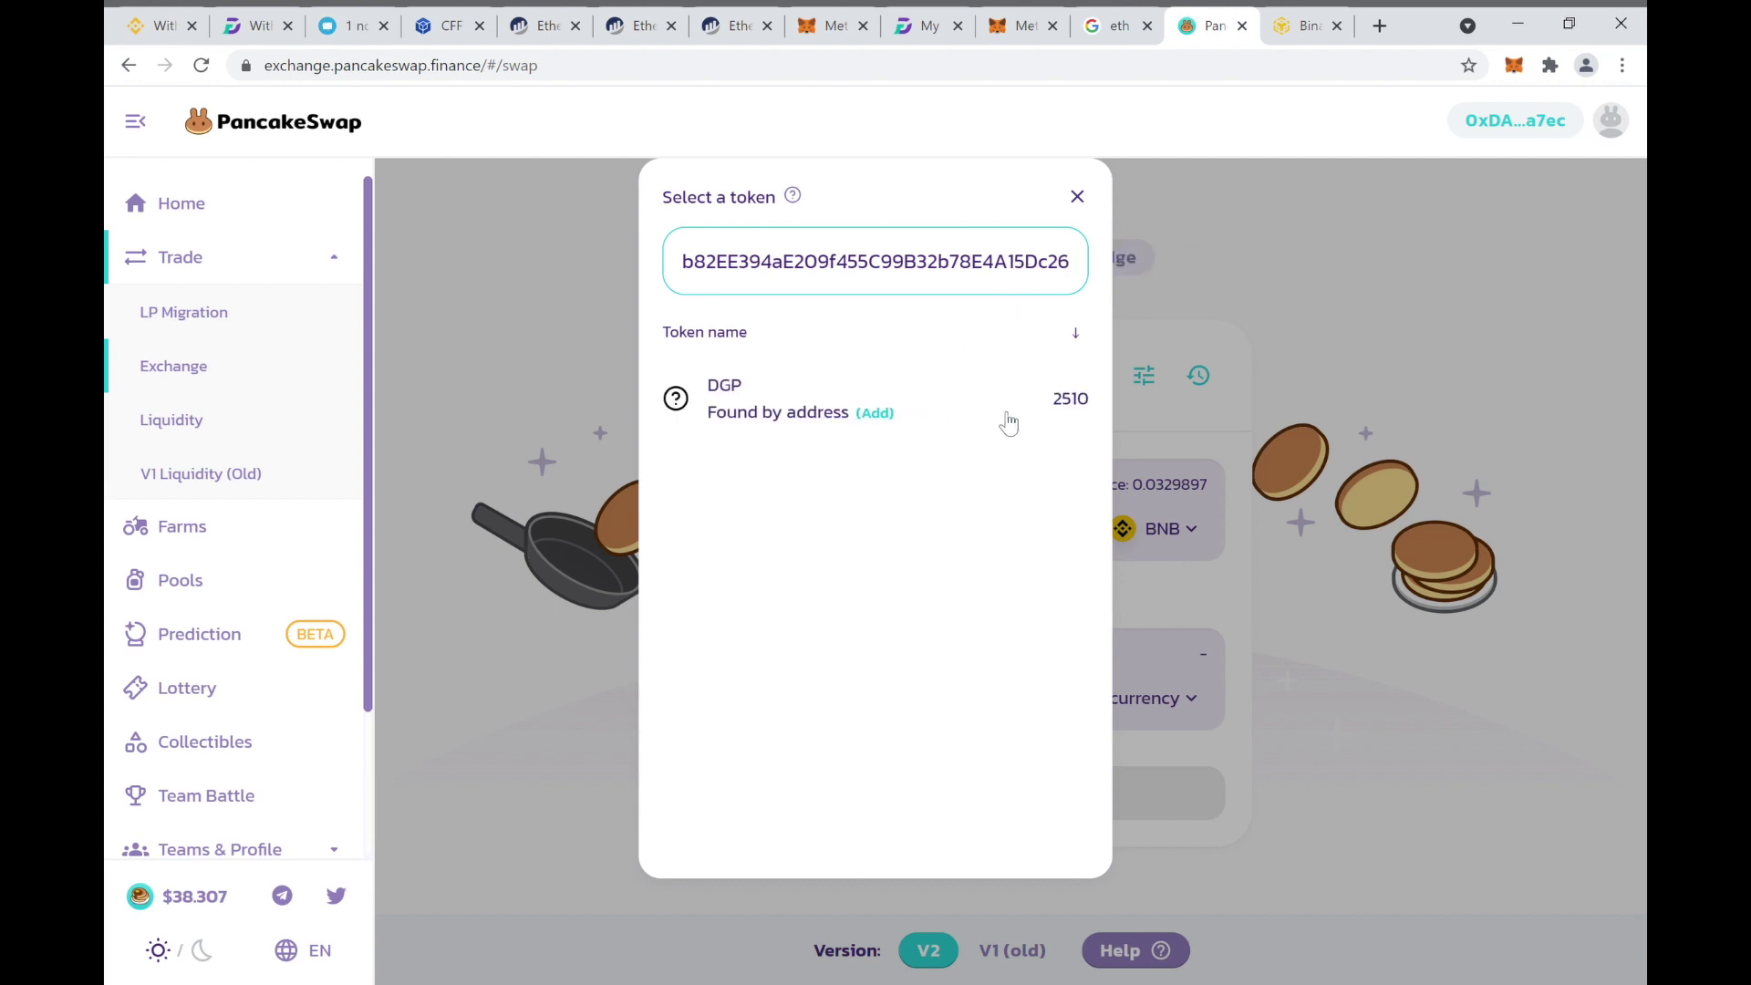
pyautogui.click(887, 426)
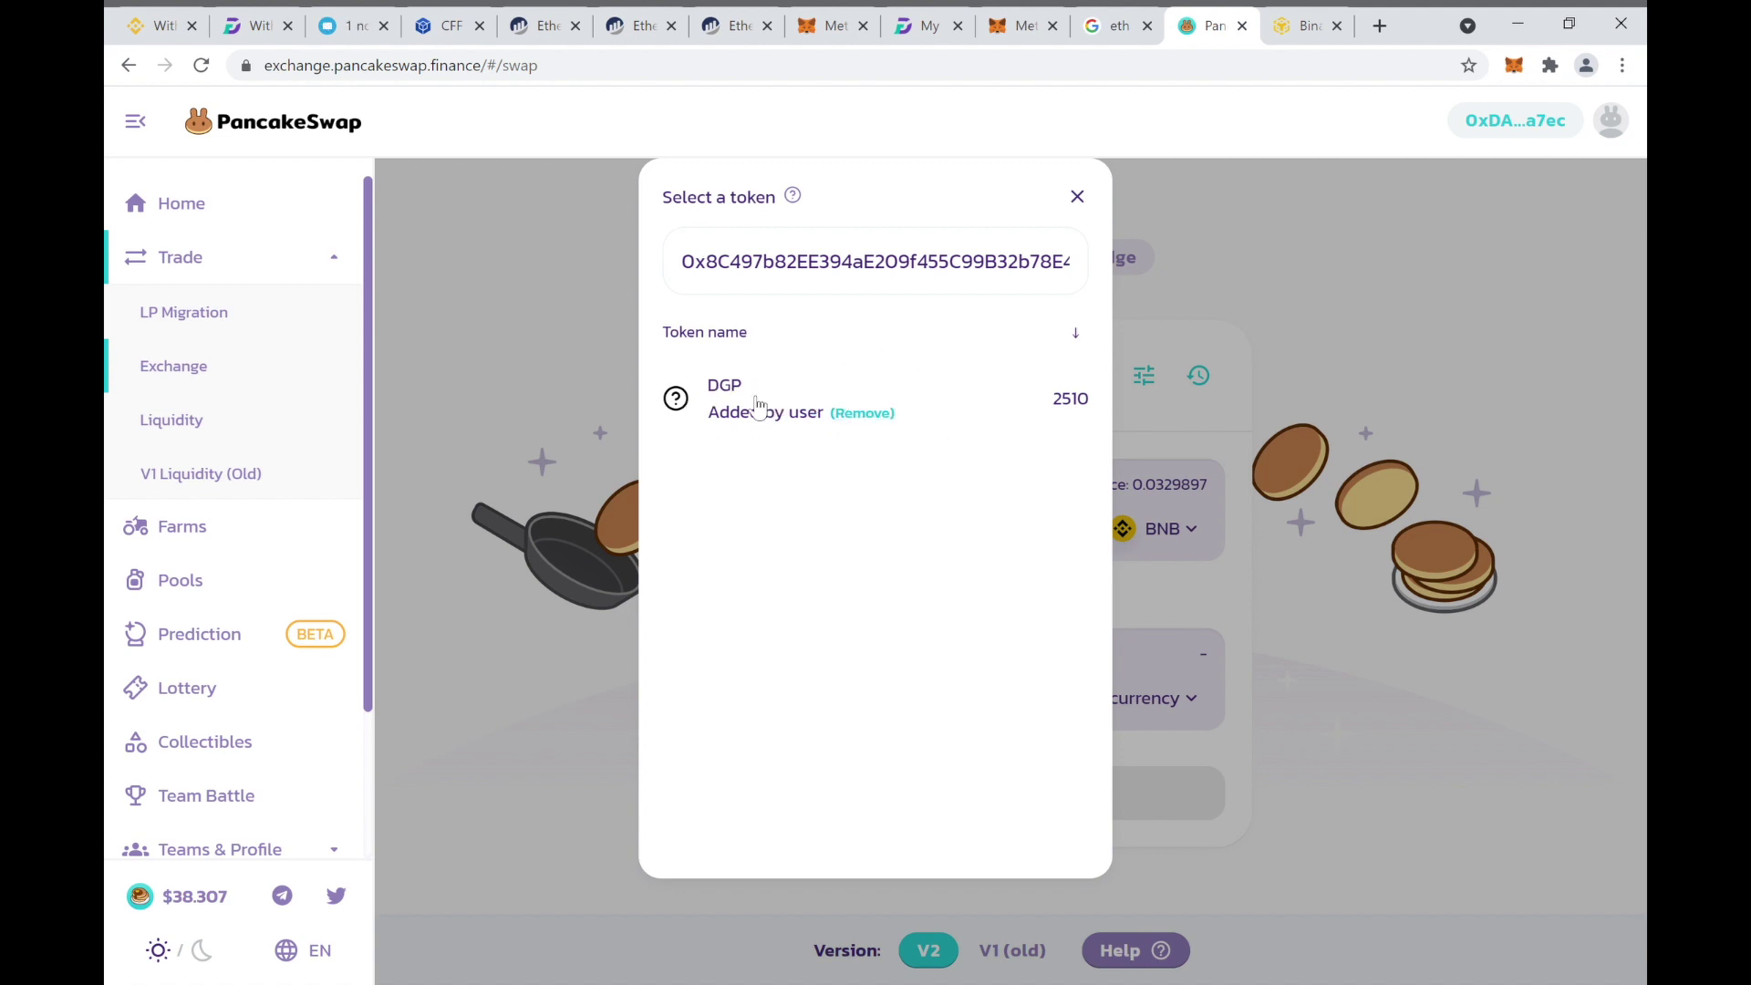
pyautogui.click(737, 396)
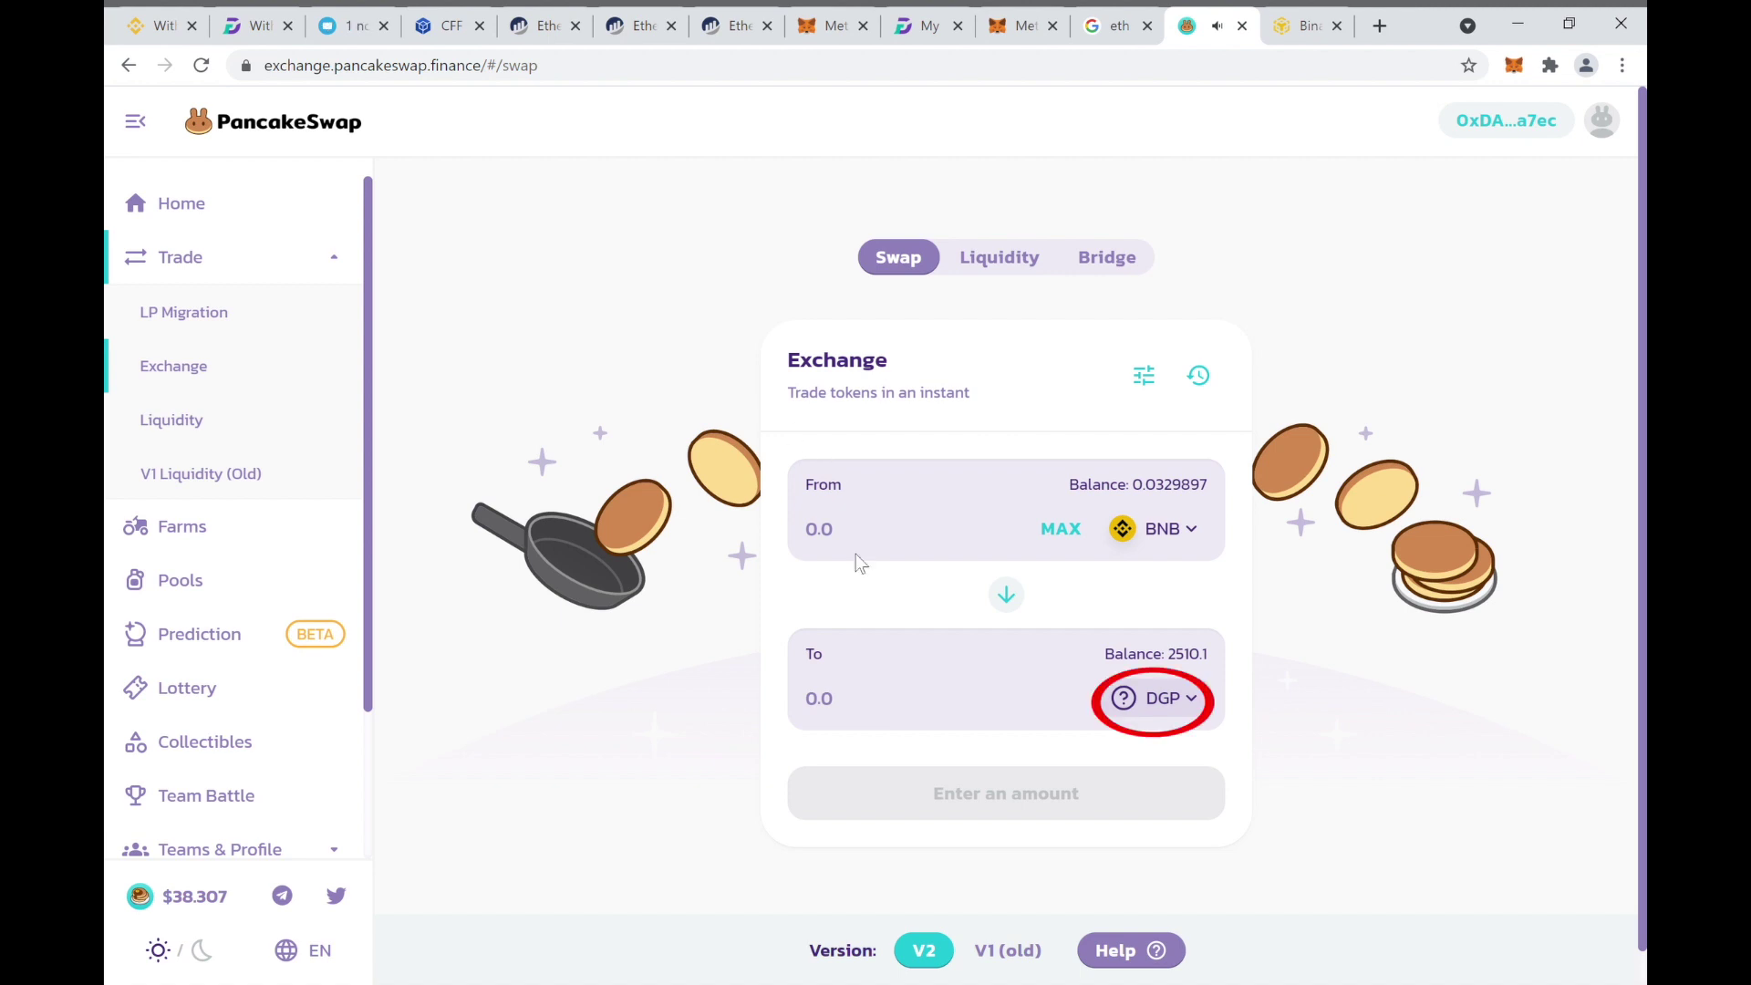
# Swap 0.001 BNB for about 2.7396 DGP, confirm it, and close the submitted notice.
pyautogui.click(1061, 530)
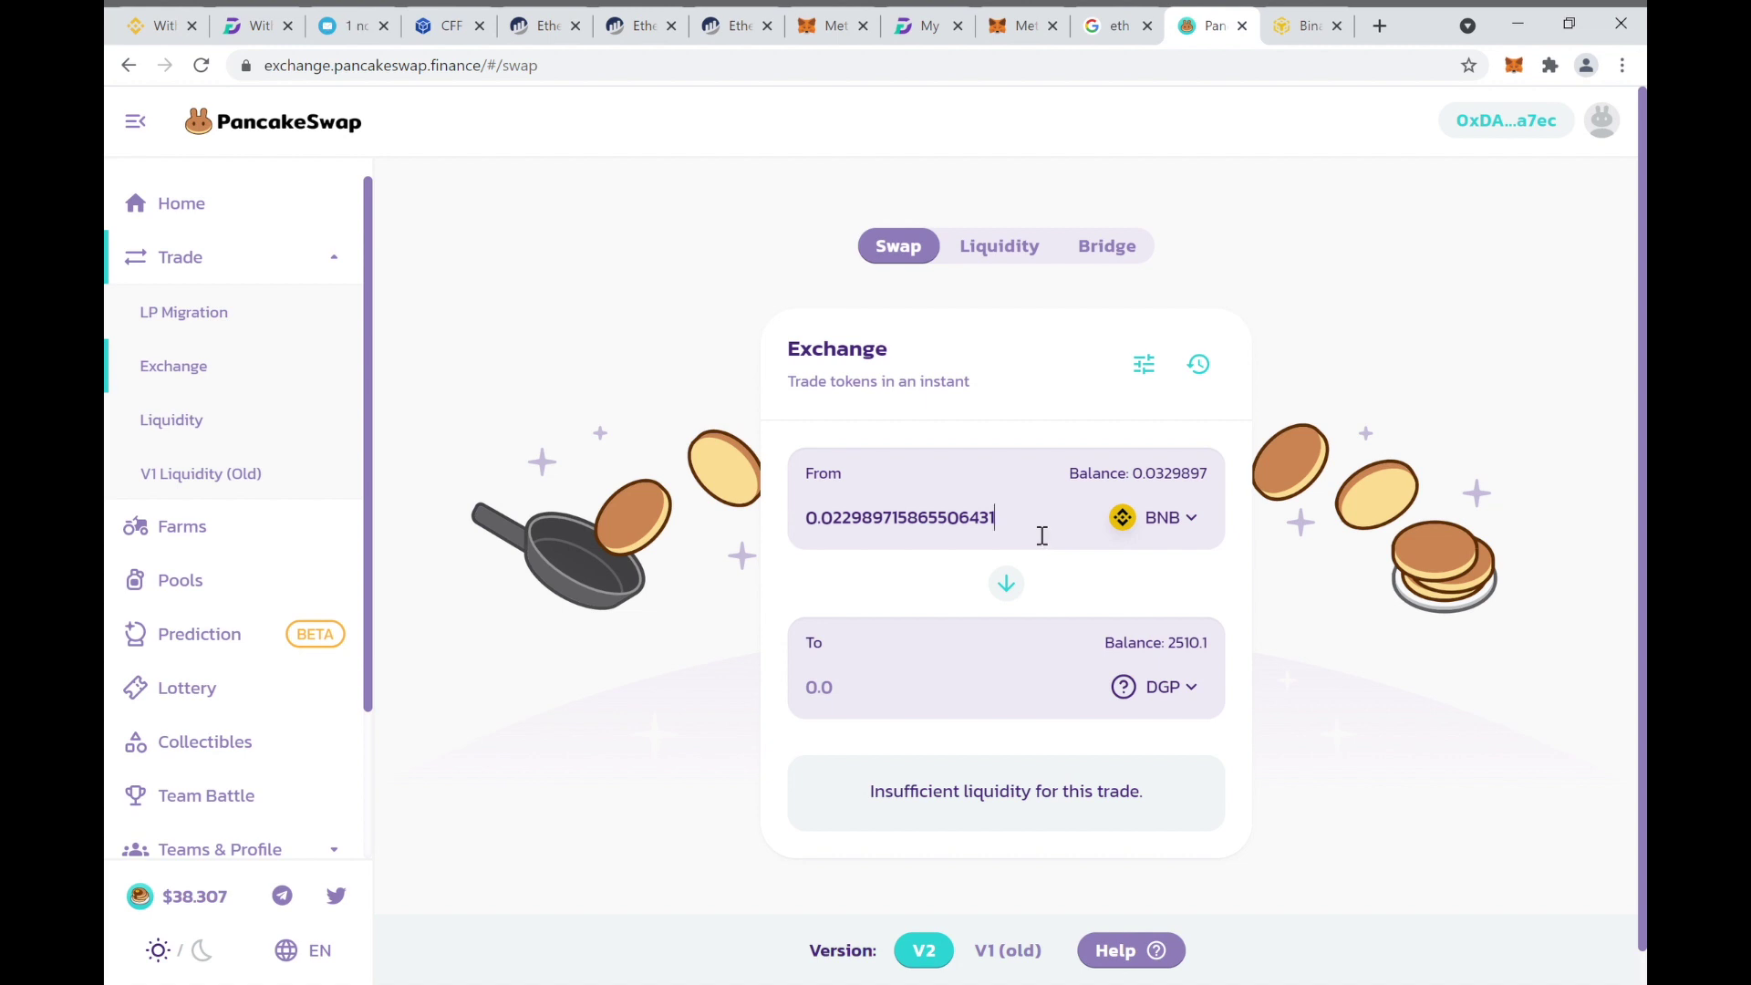
pyautogui.doubleClick(1044, 534)
pyautogui.write('0.001')
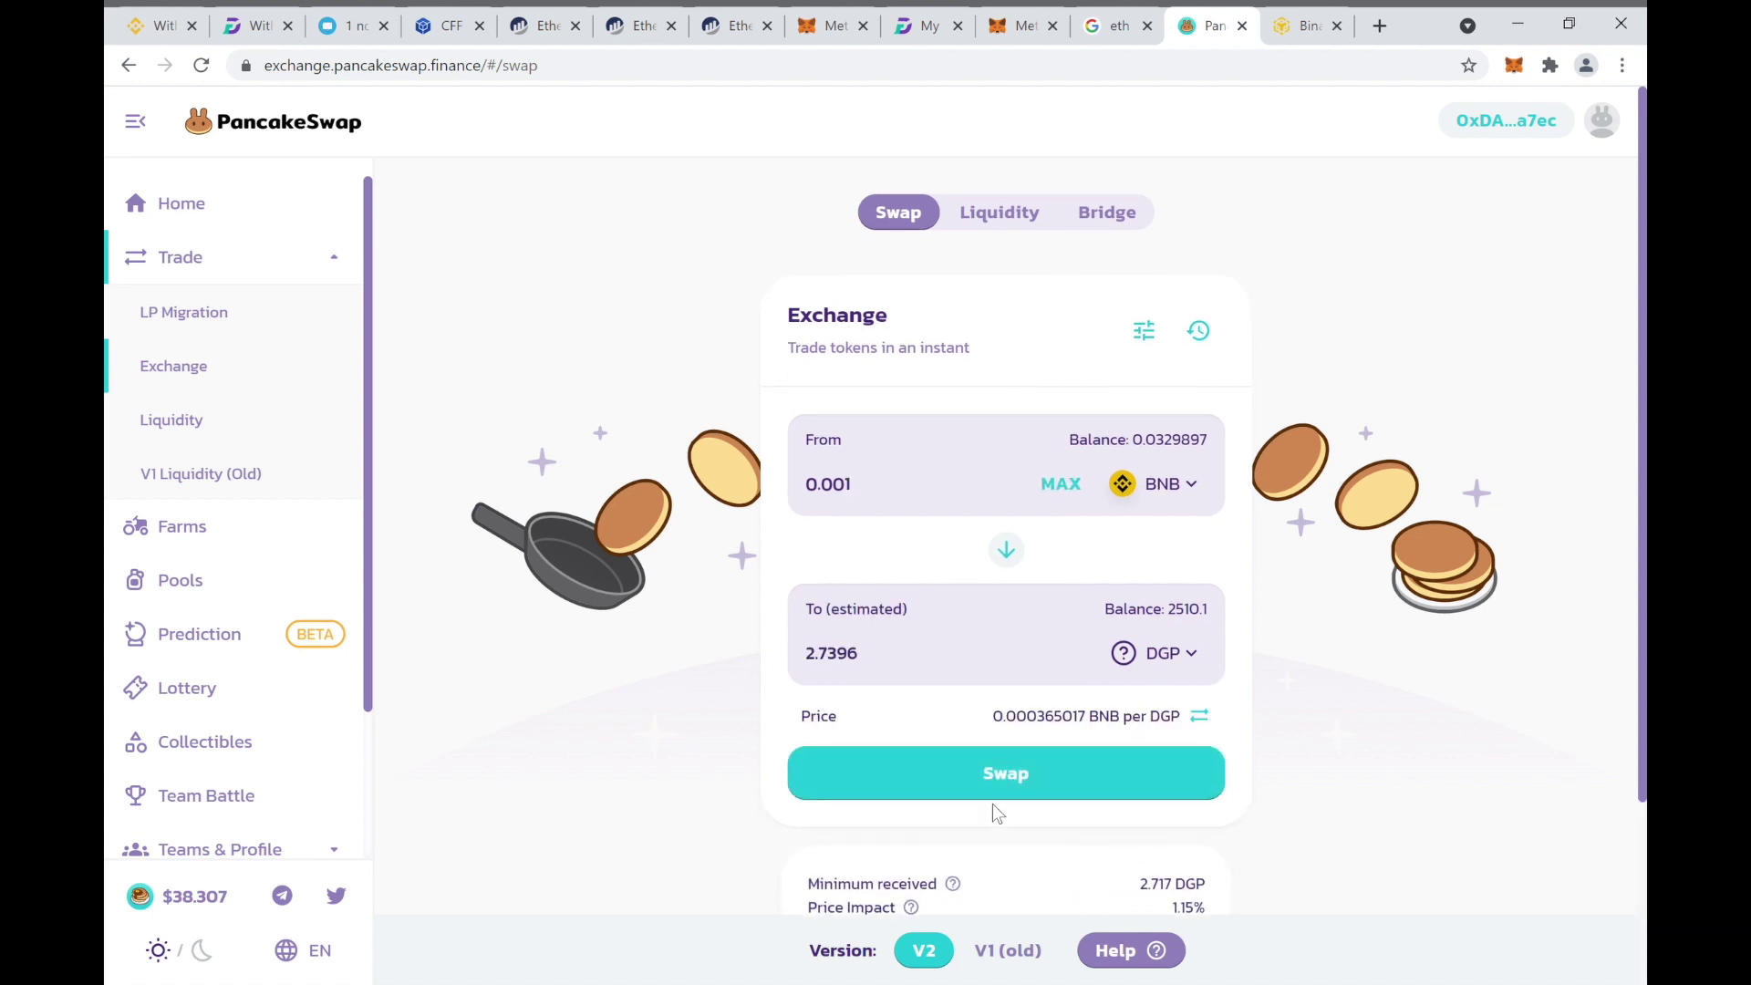
pyautogui.scroll(-2, 1014, 775)
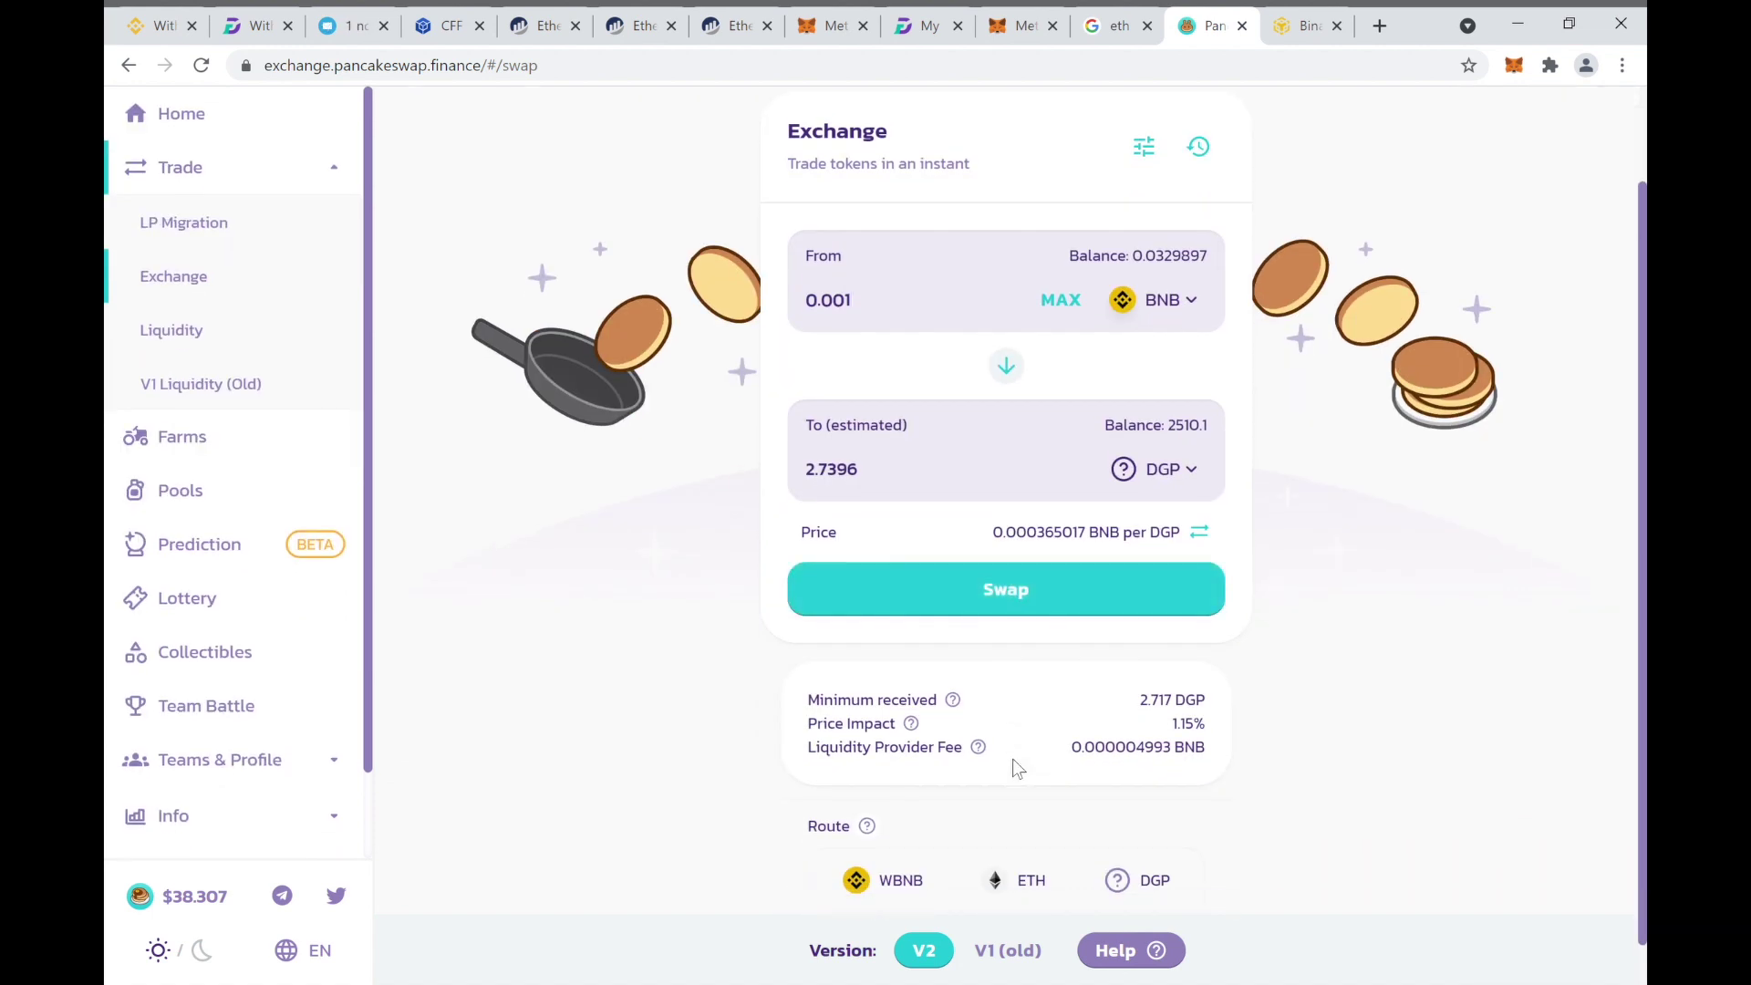
pyautogui.click(1026, 606)
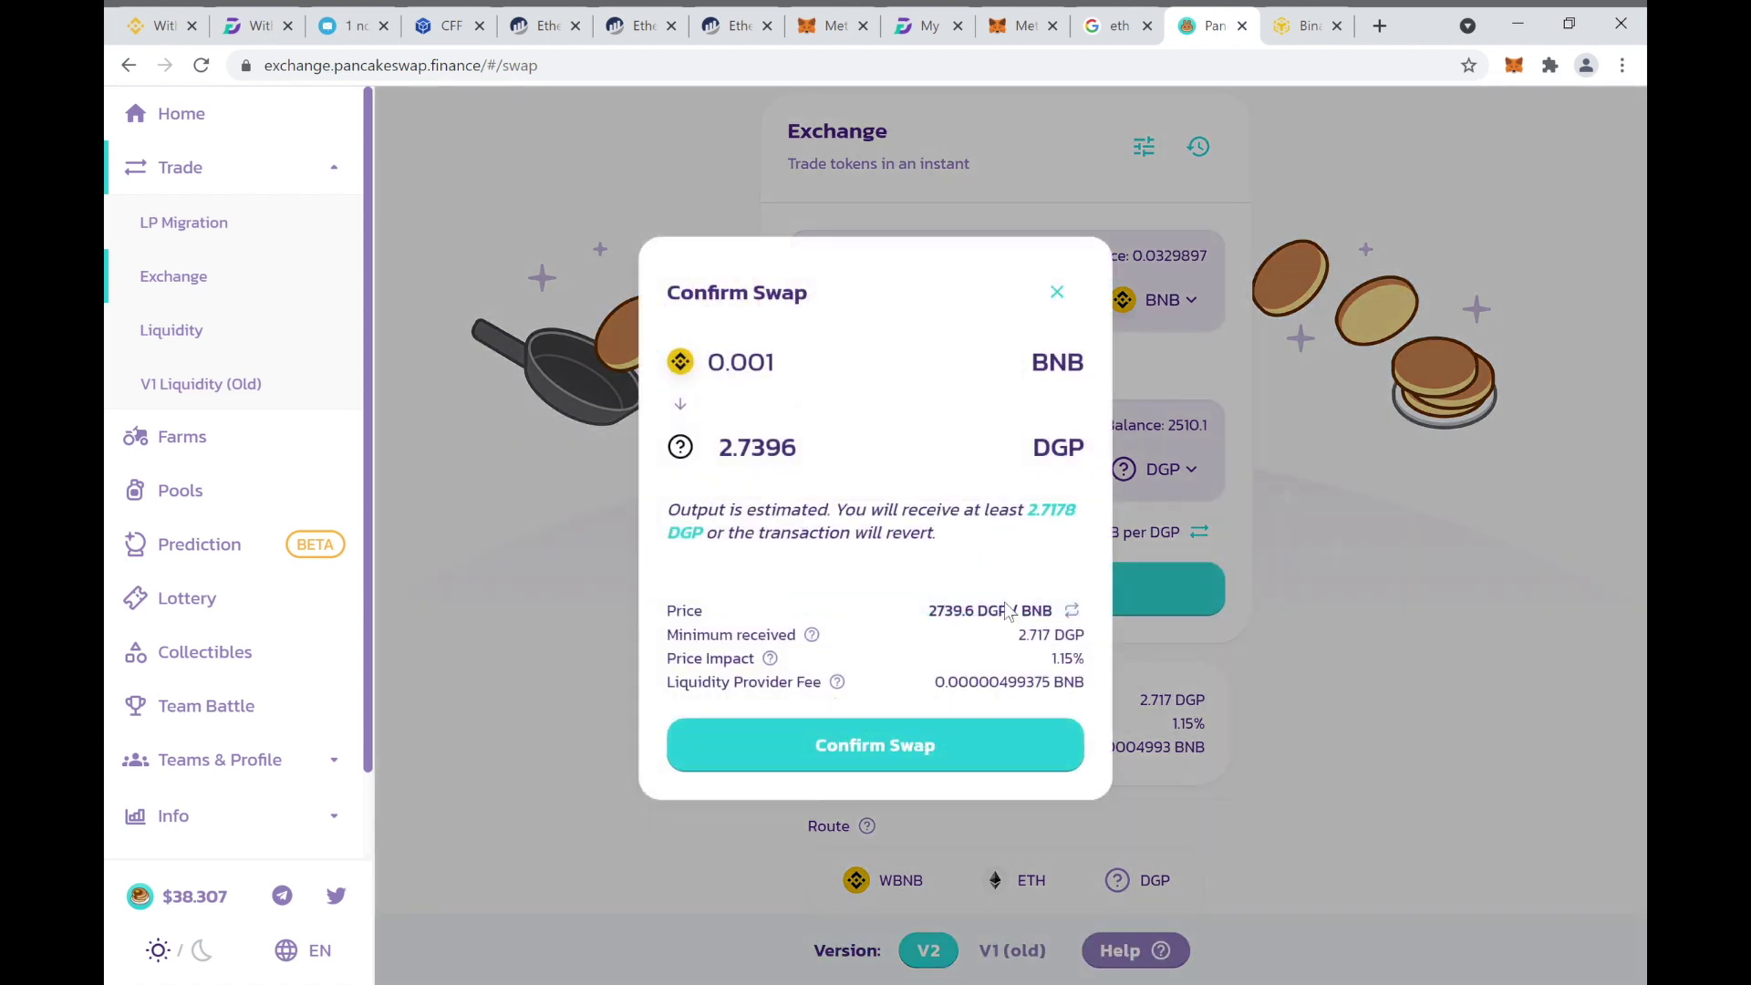
pyautogui.click(920, 743)
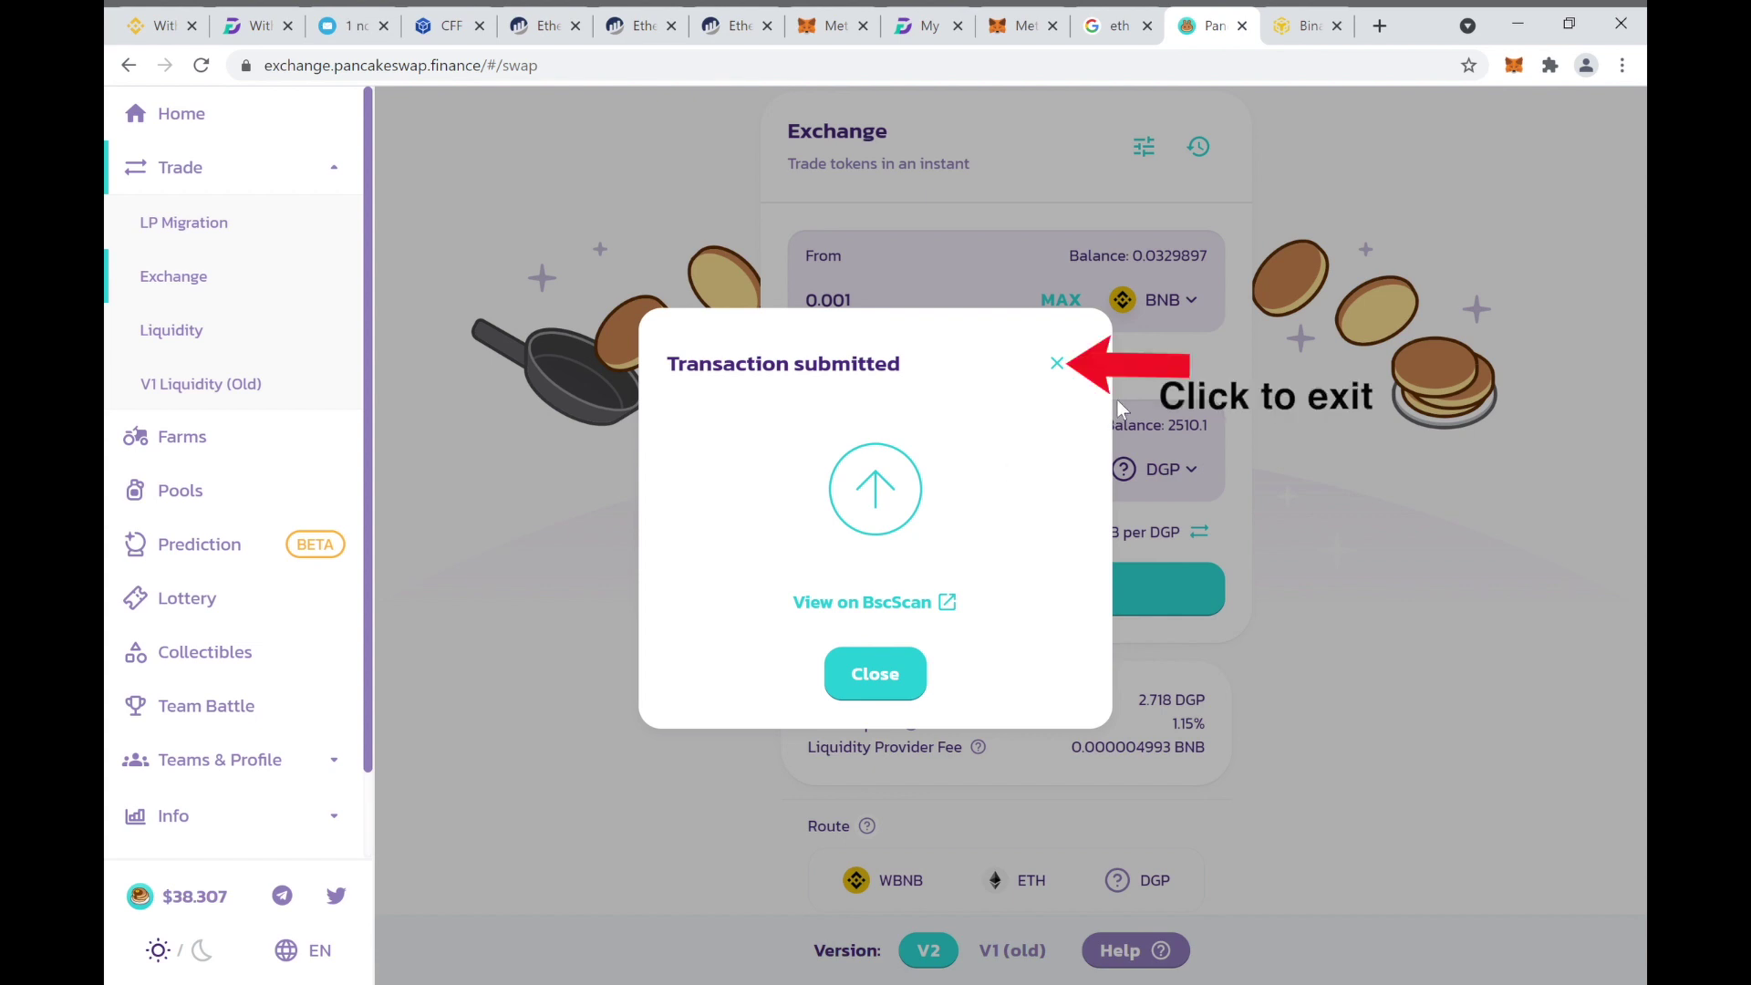
pyautogui.click(1057, 364)
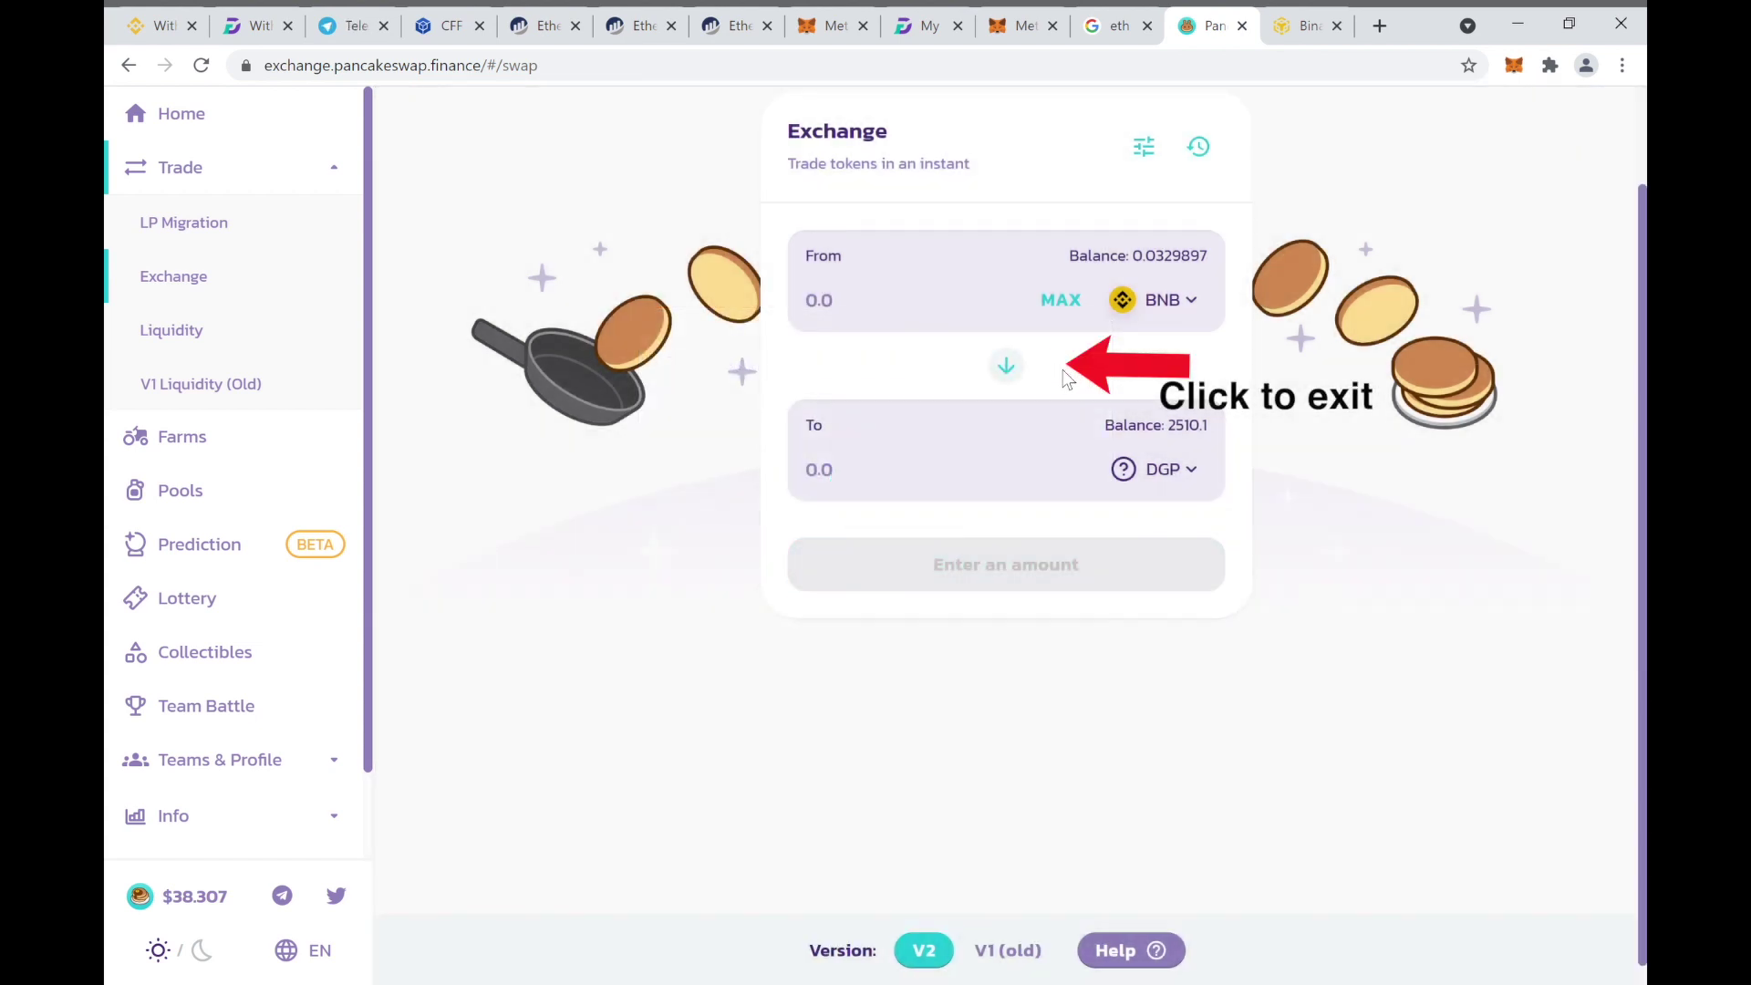
# Check the 0.001 BNB swap in MetaMask Activity, then open the DGP asset (about 2512.846).
pyautogui.click(834, 27)
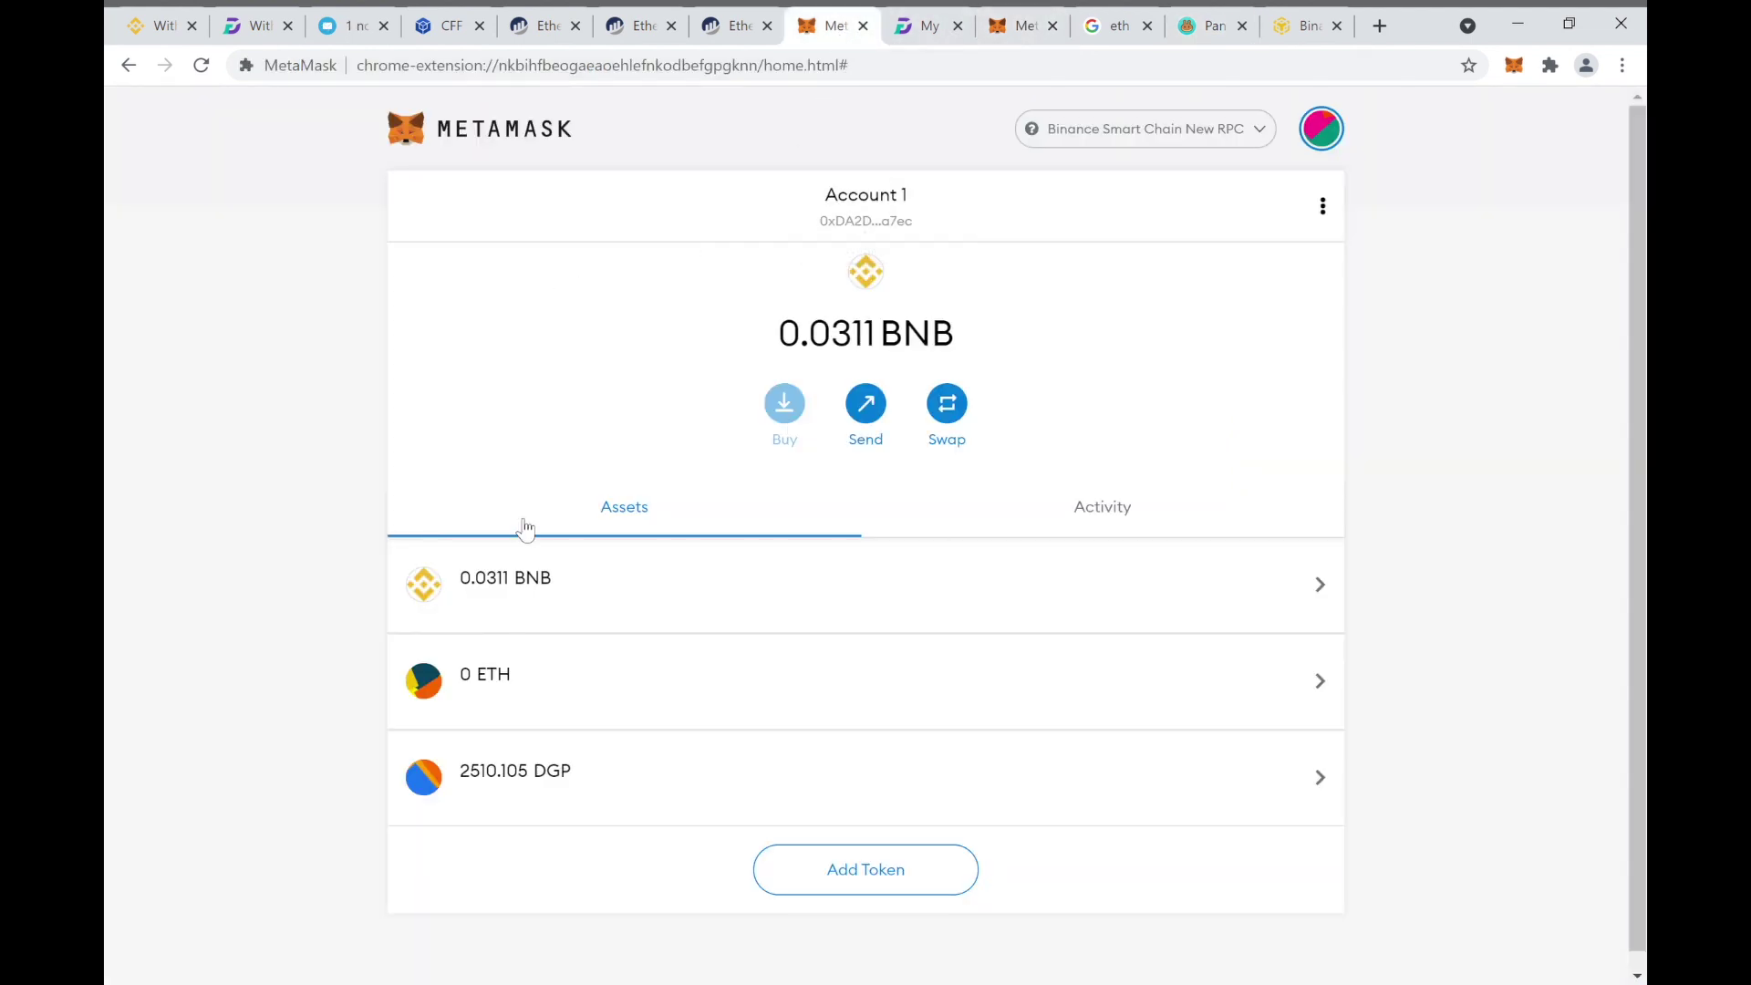
pyautogui.moveTo(559, 762)
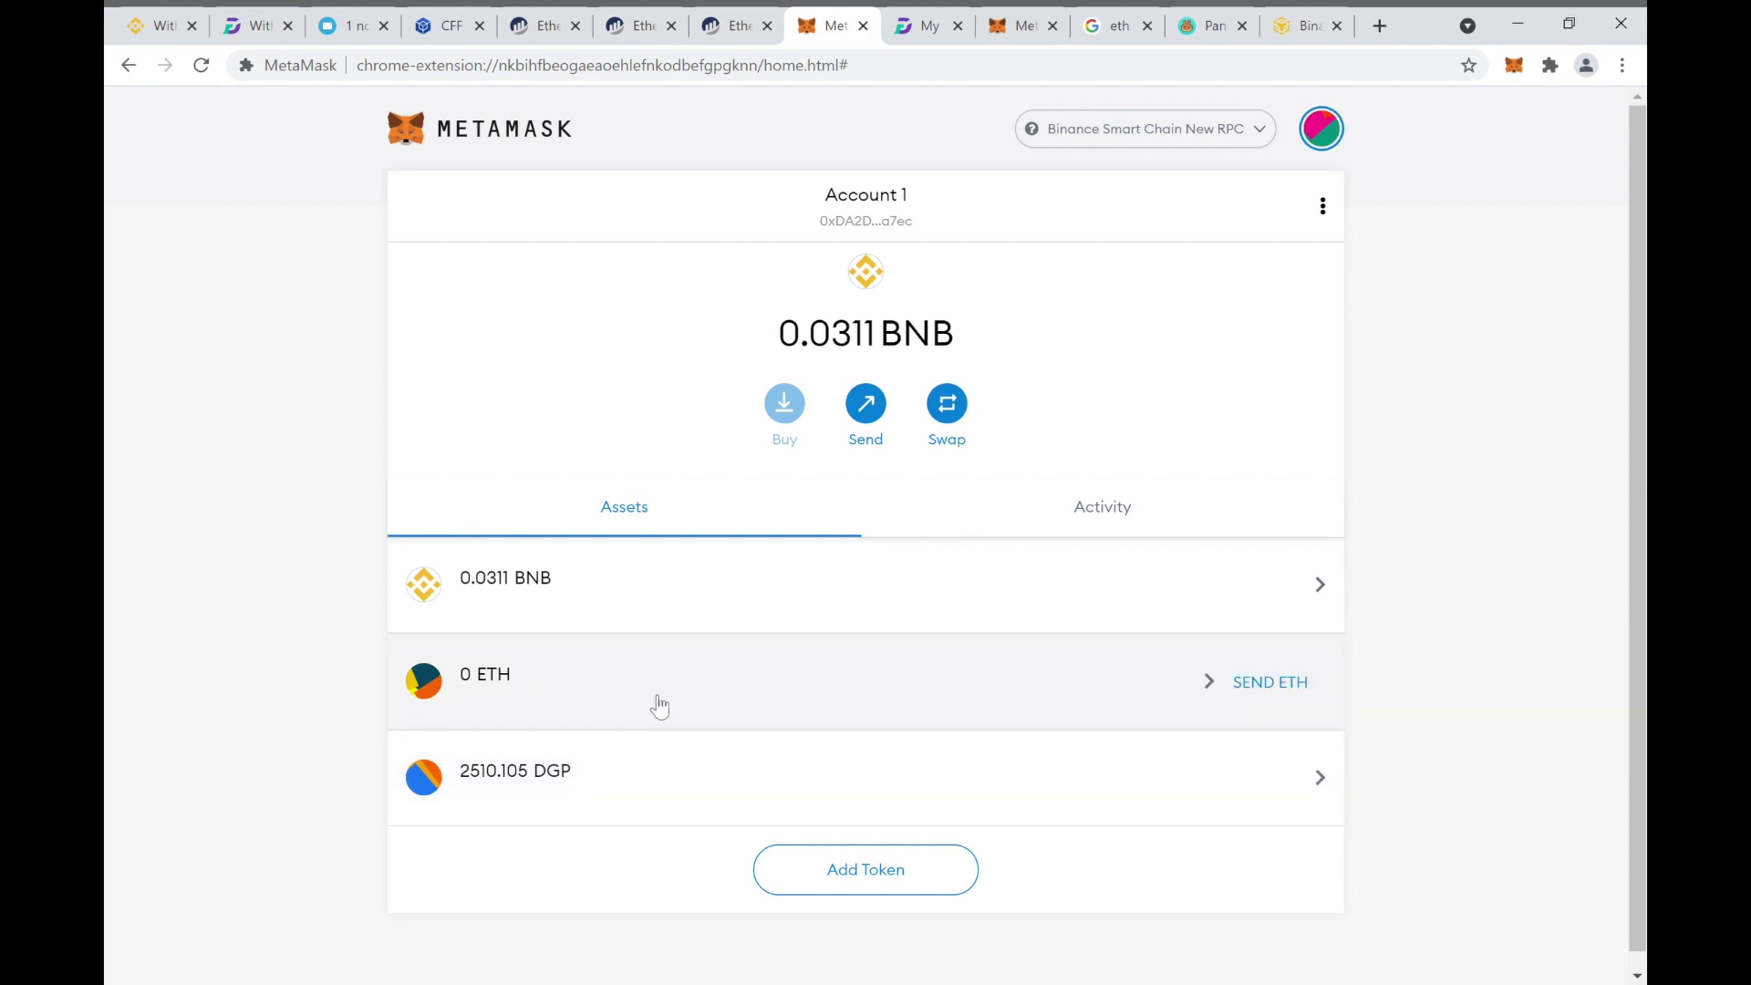
pyautogui.click(1162, 507)
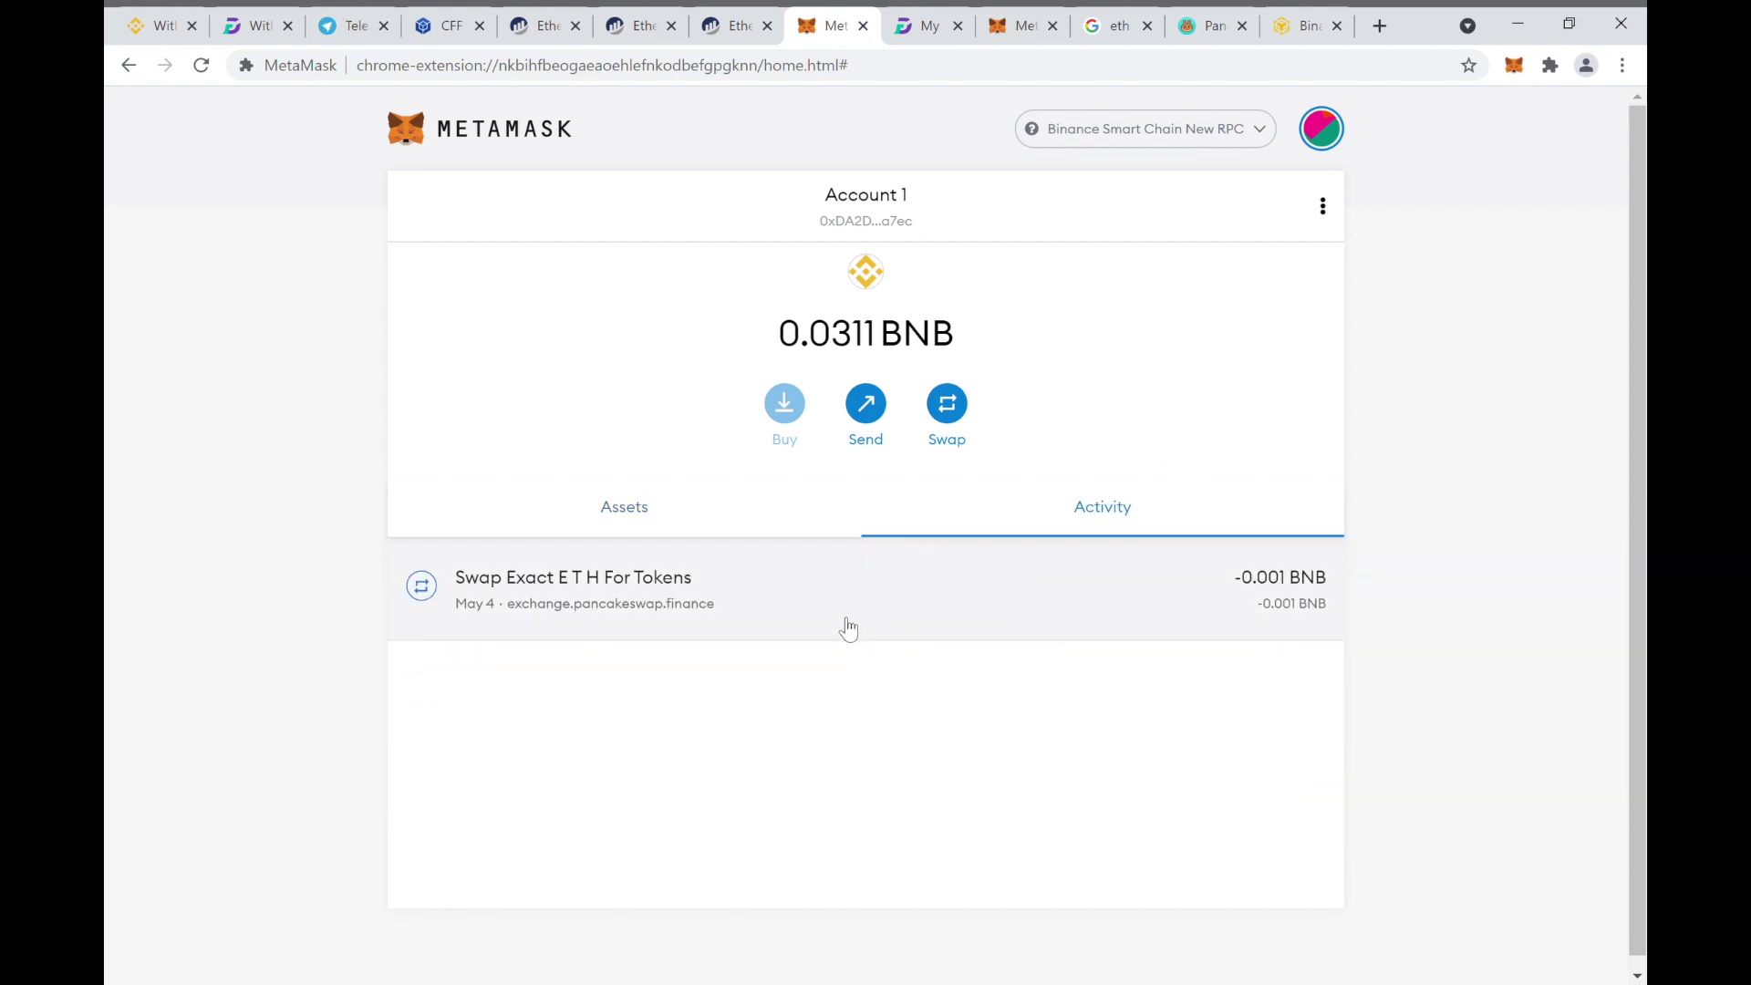
pyautogui.click(682, 525)
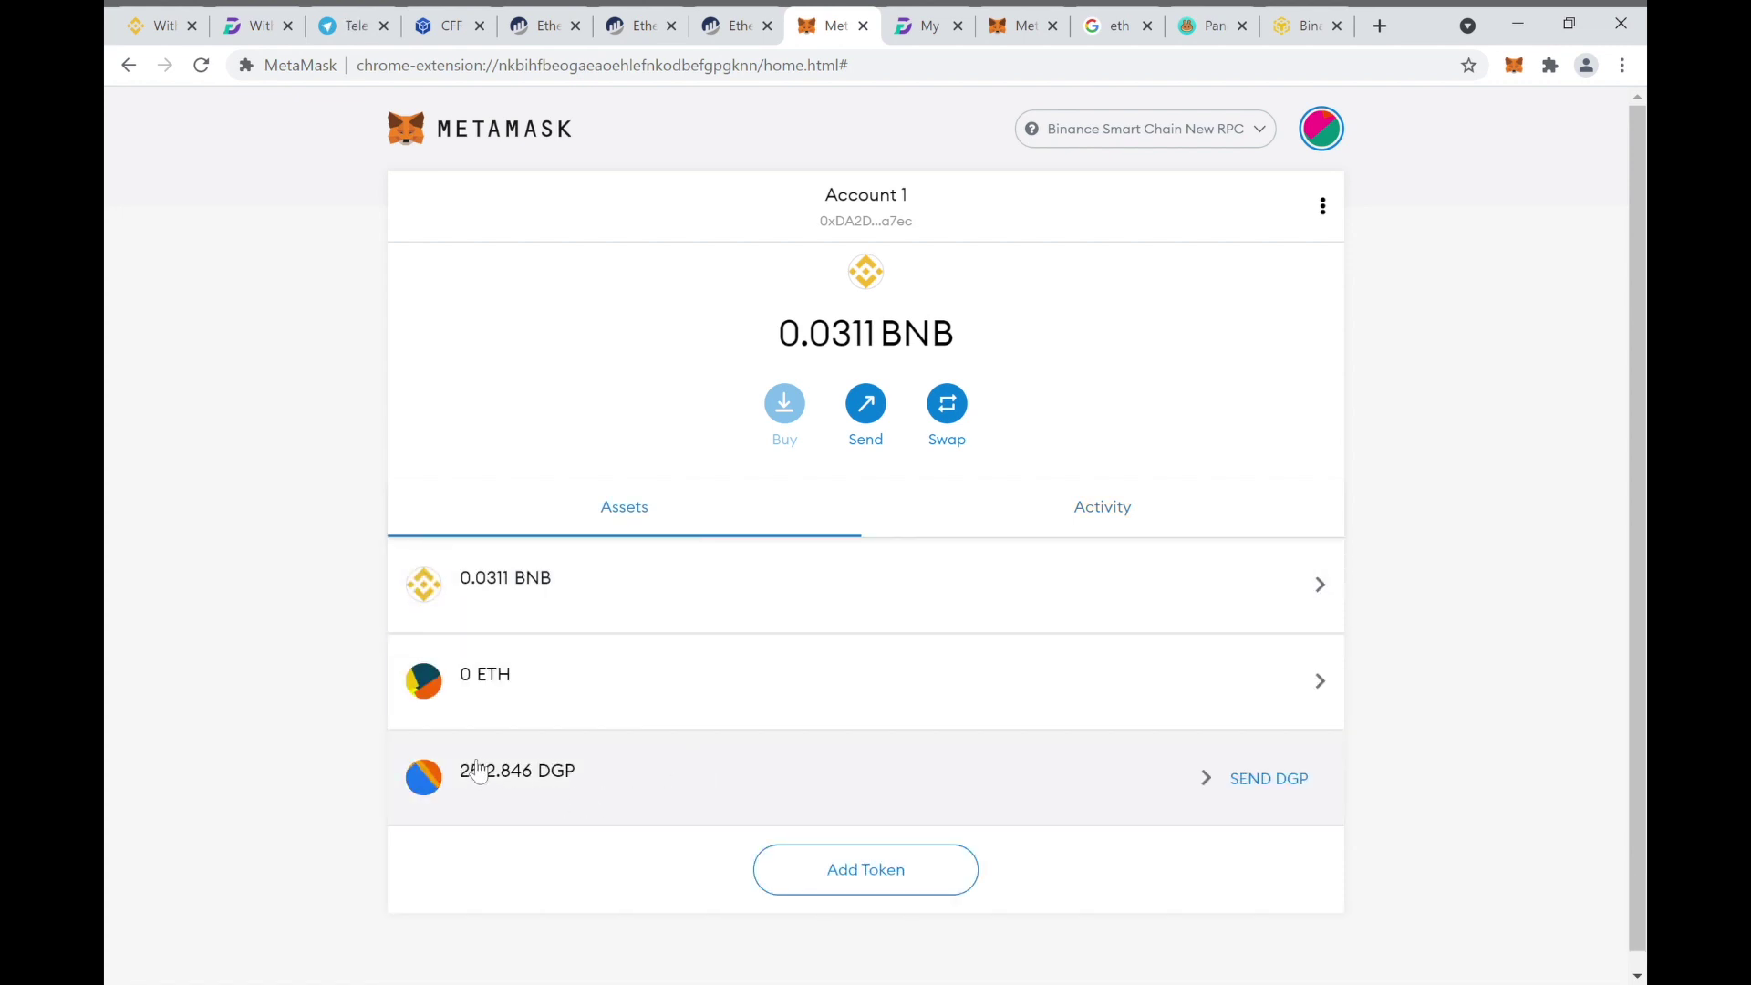
pyautogui.click(479, 764)
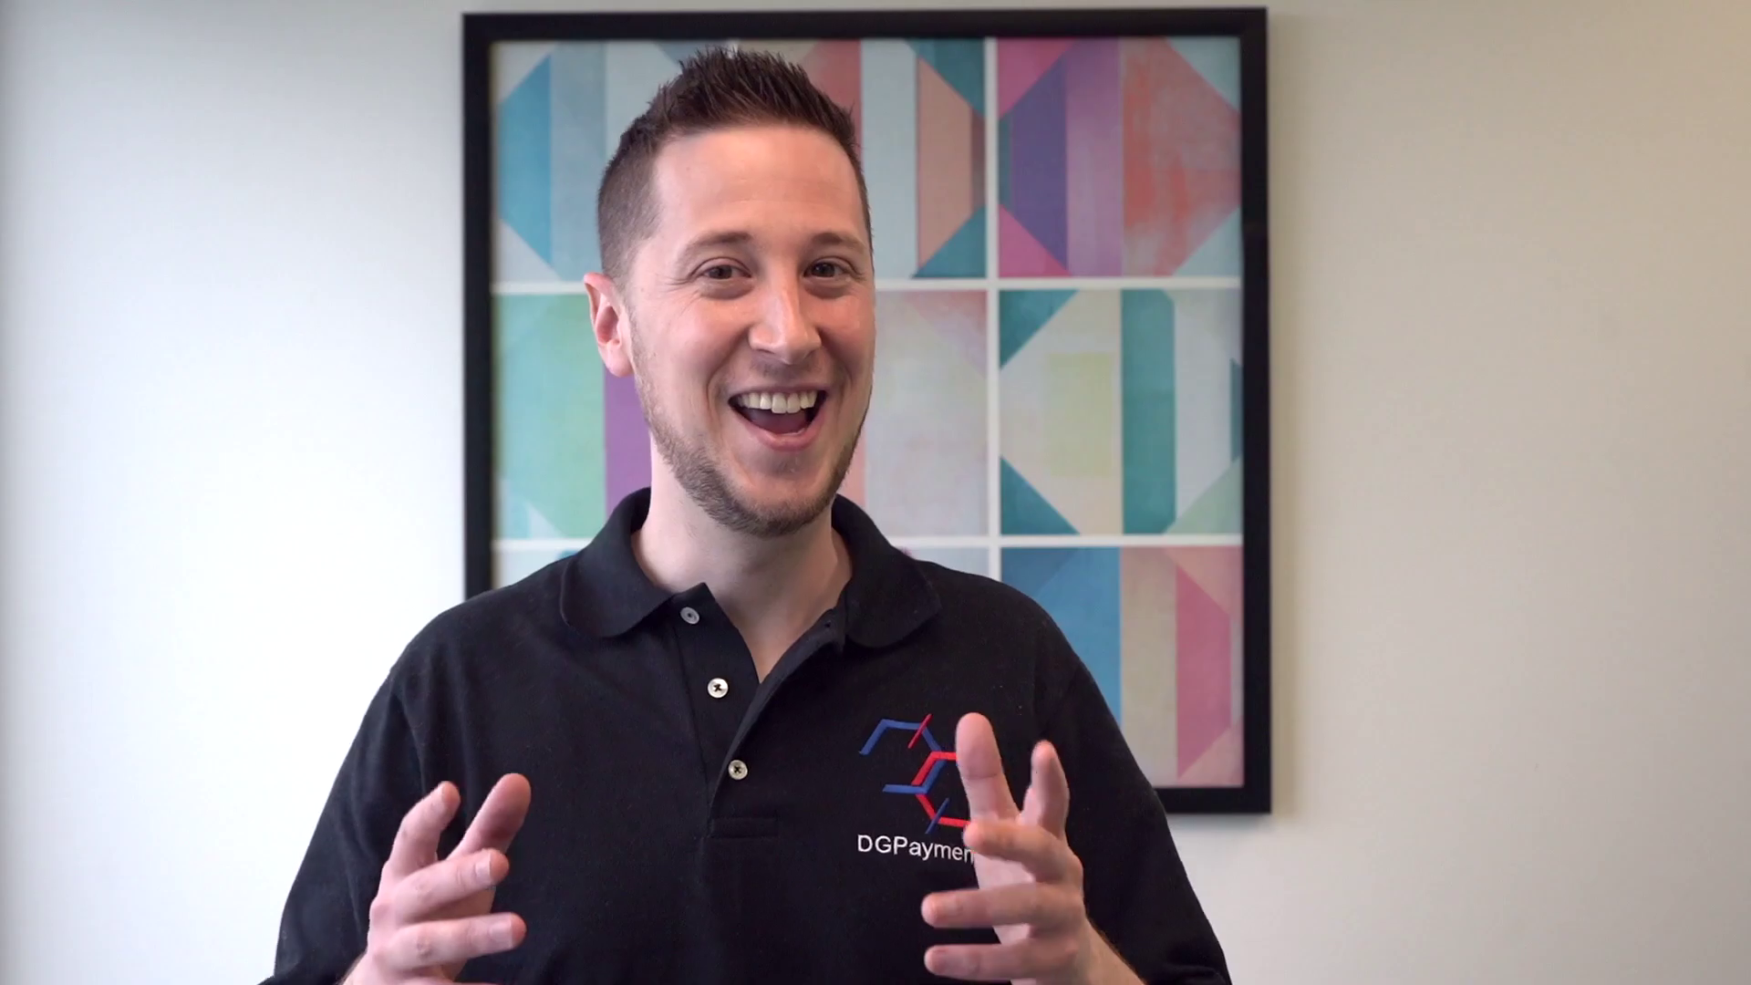